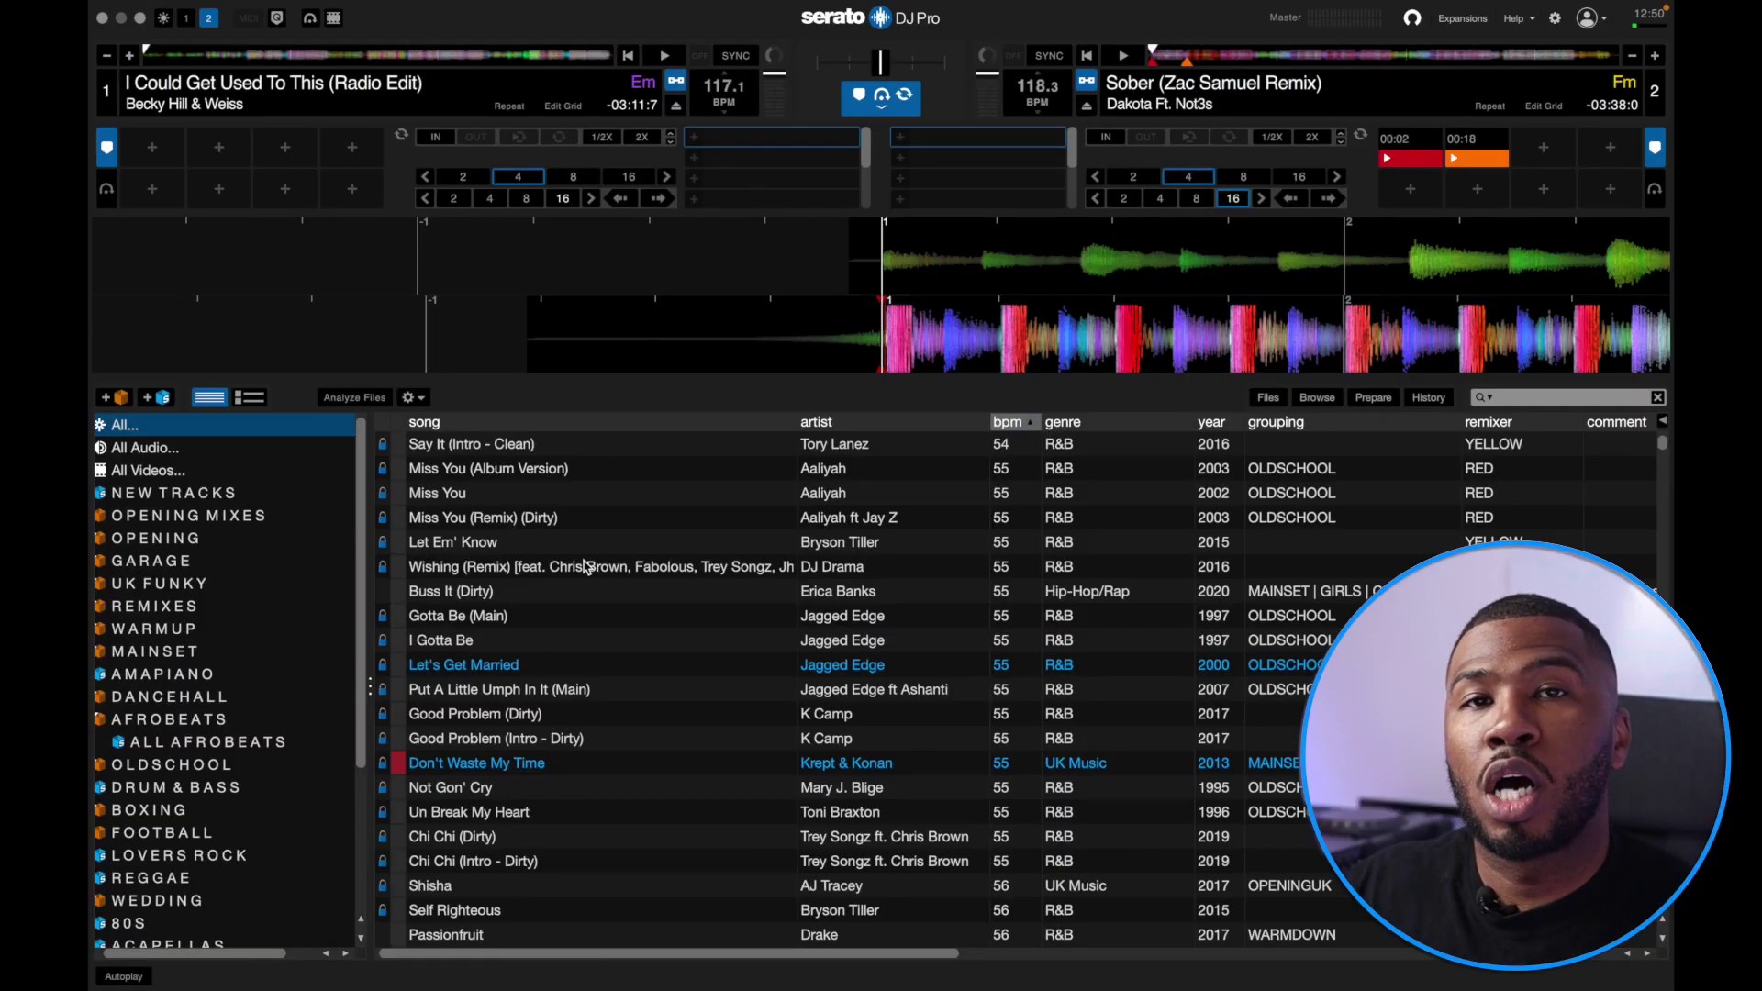
# Step: Browse the Garage, UK Funky, Reggae and House crates, ending with House's tracks listed
pyautogui.scroll(-2, 230, 569)
pyautogui.click(160, 485)
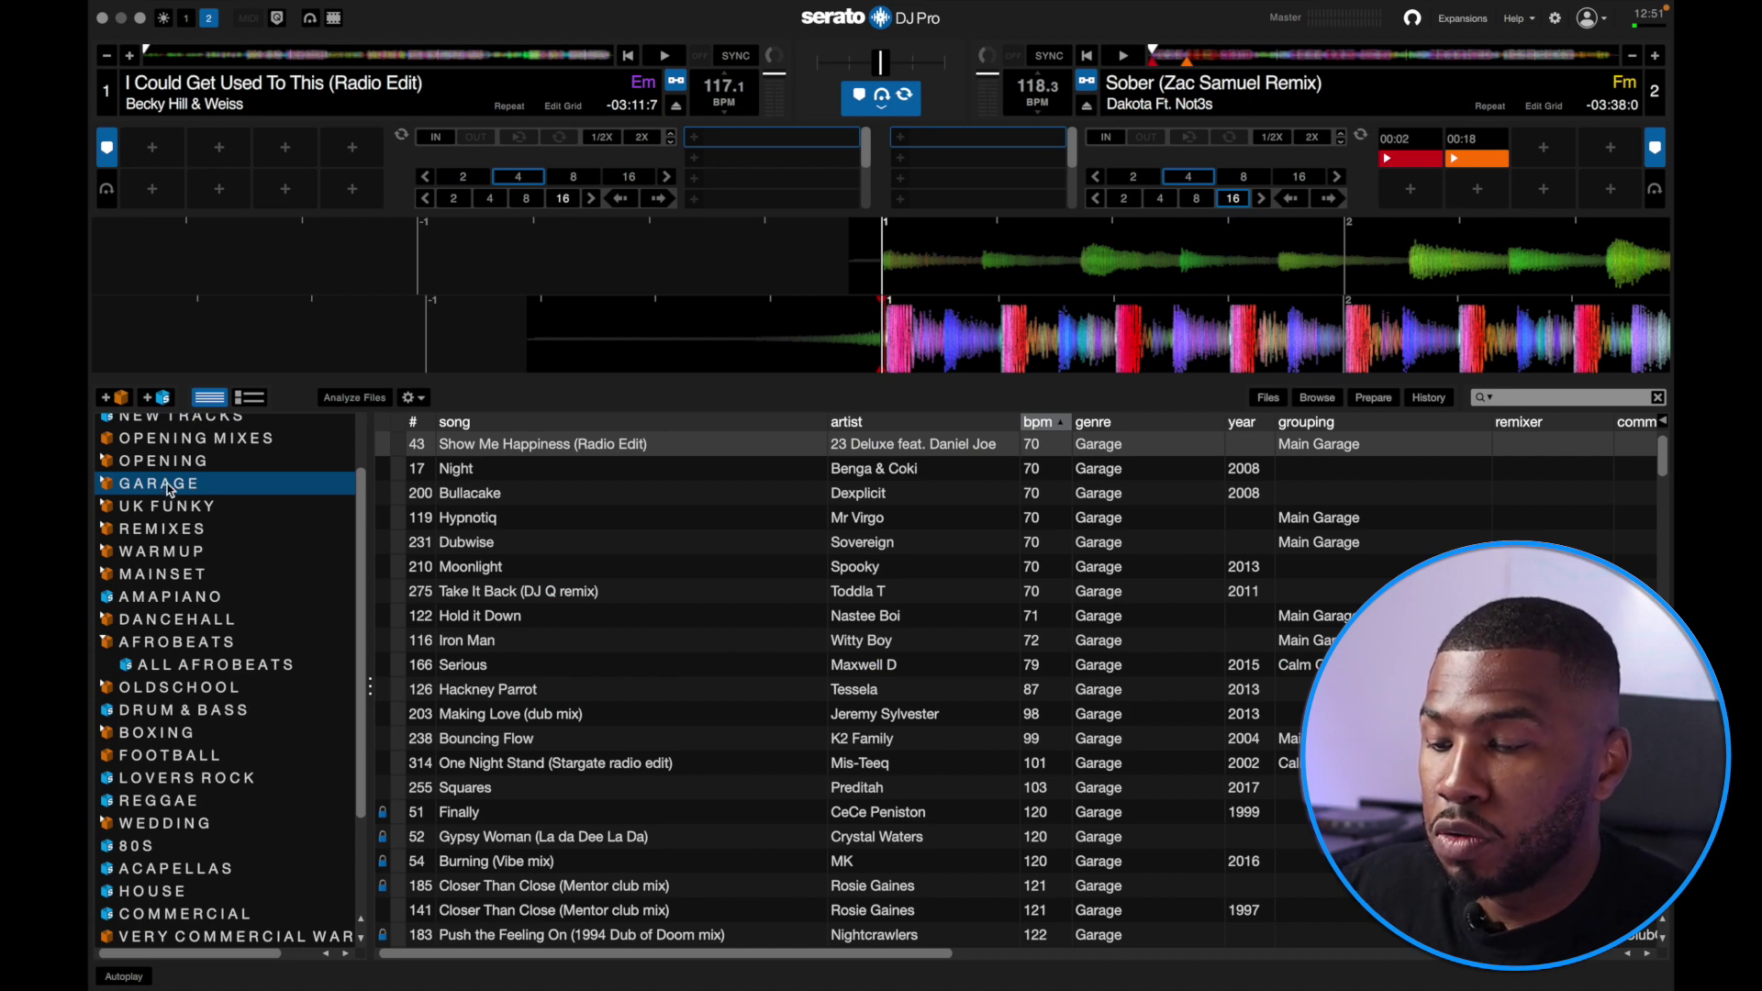
pyautogui.click(171, 507)
pyautogui.scroll(-3, 171, 514)
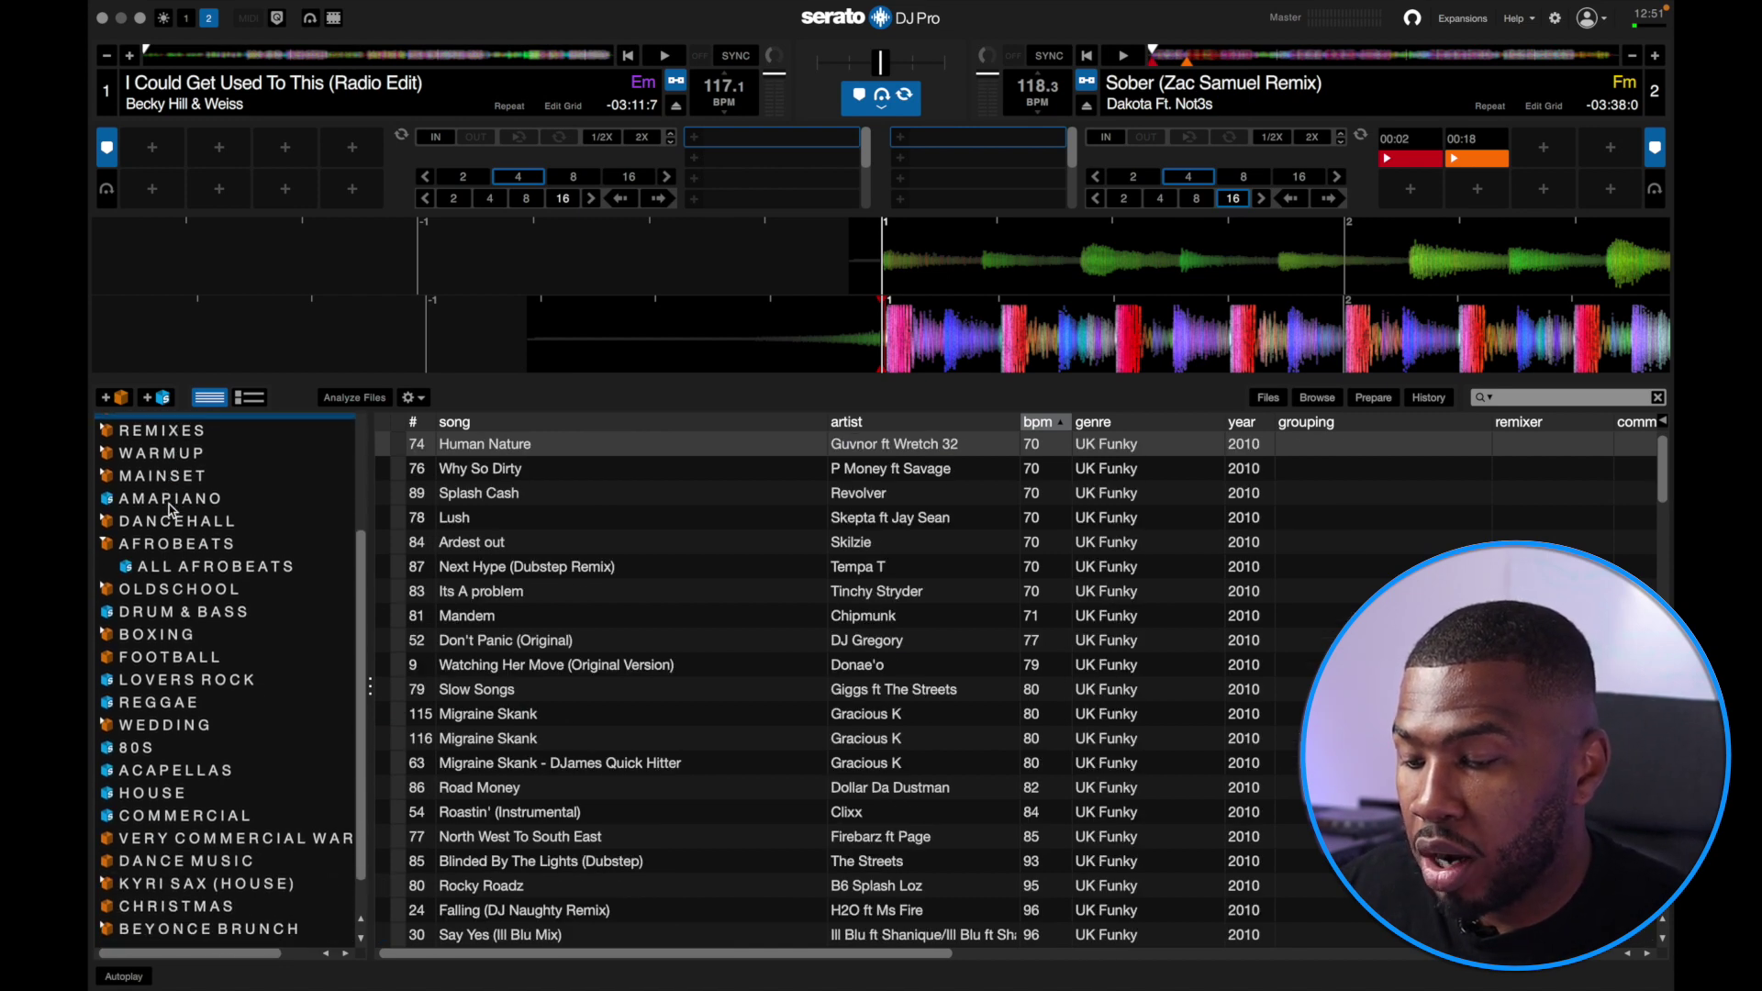
pyautogui.click(193, 703)
pyautogui.click(177, 793)
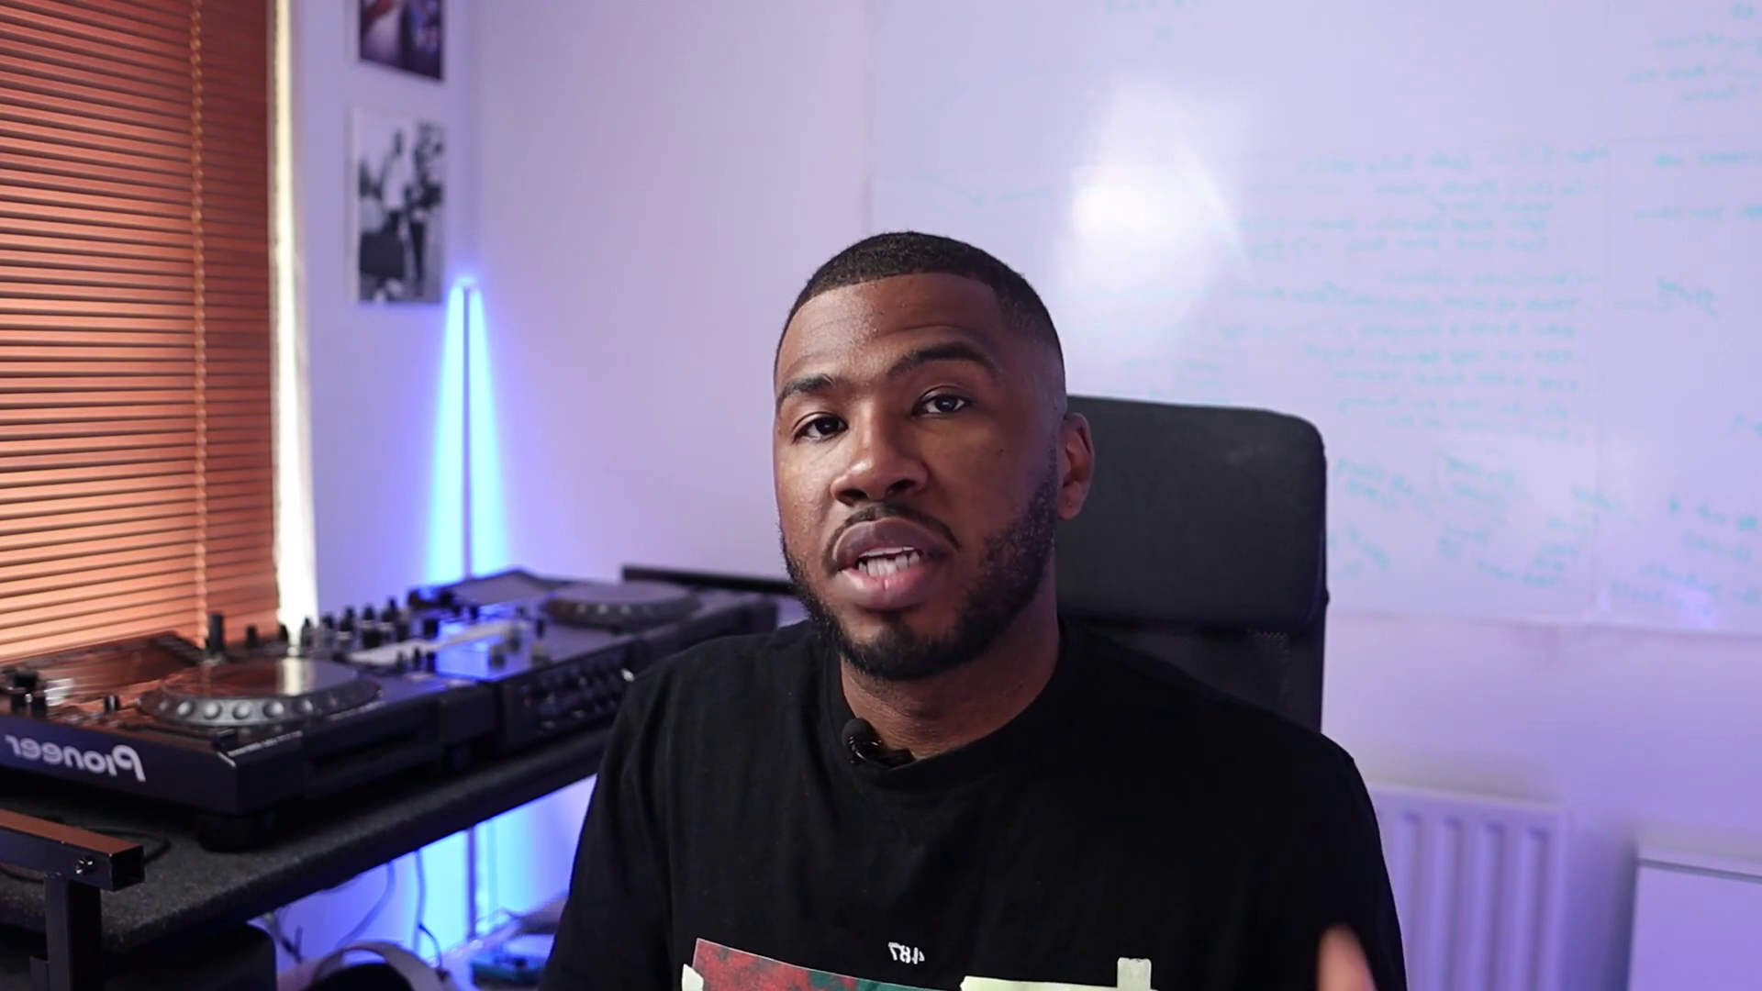
pyautogui.scroll(-4, 184, 730)
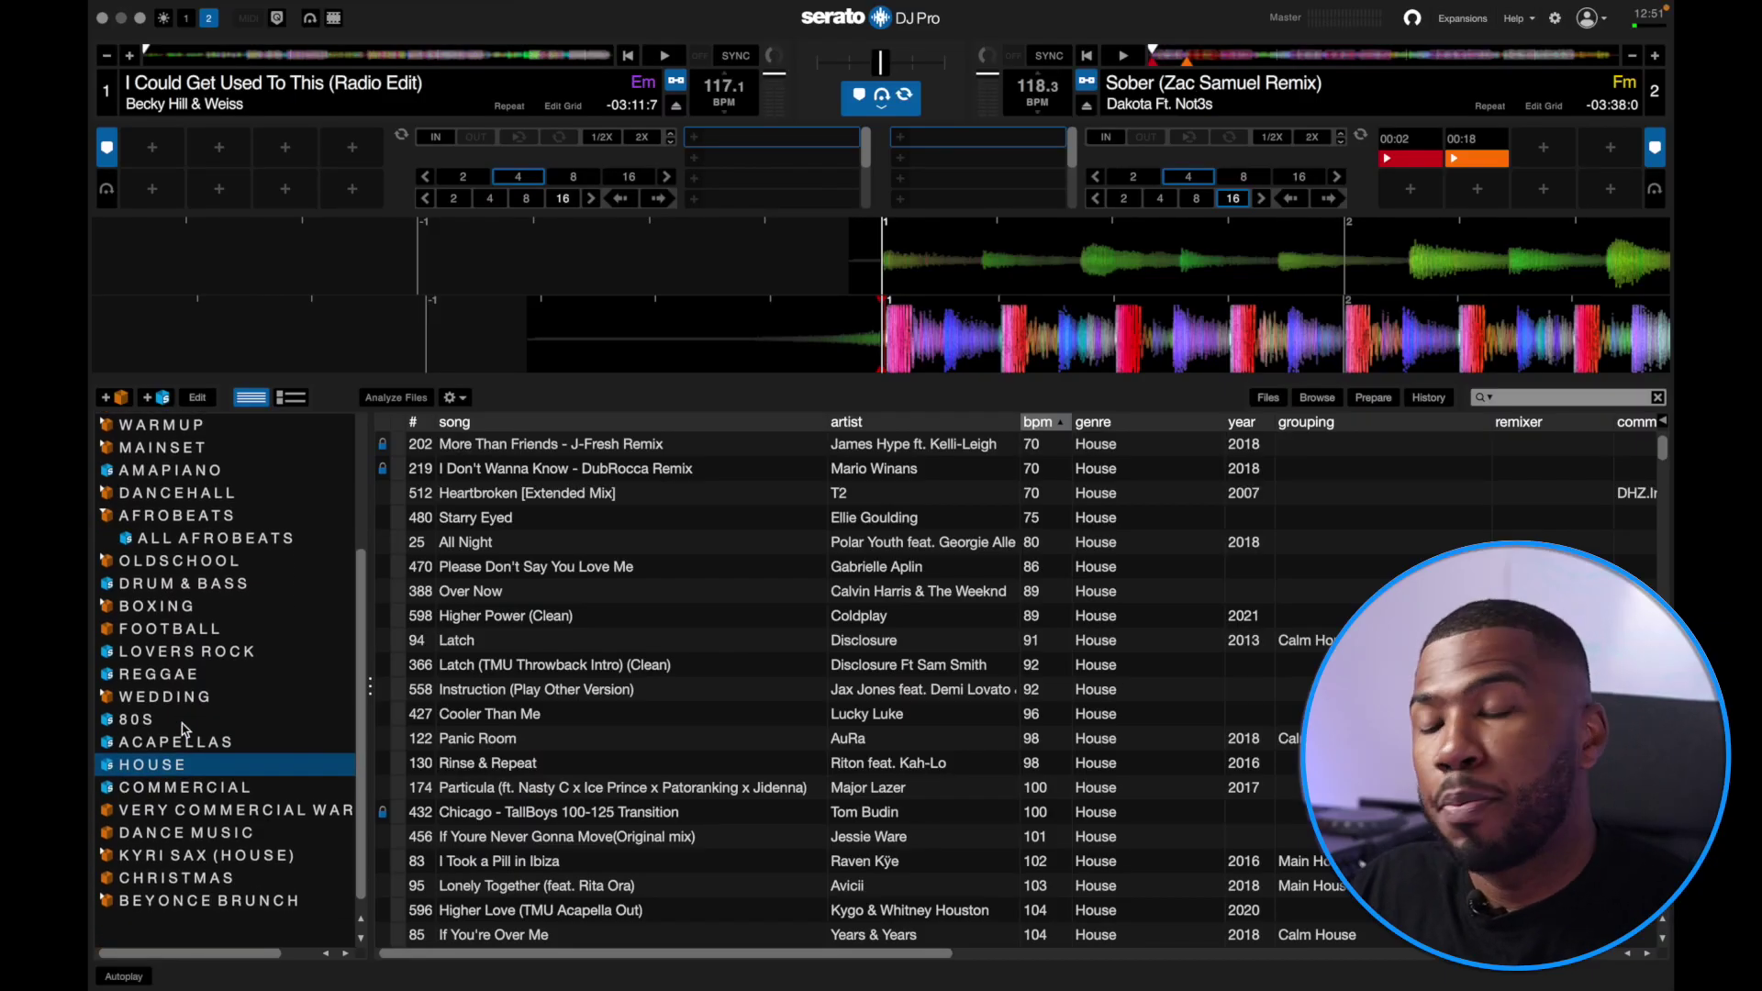
pyautogui.scroll(5, 183, 730)
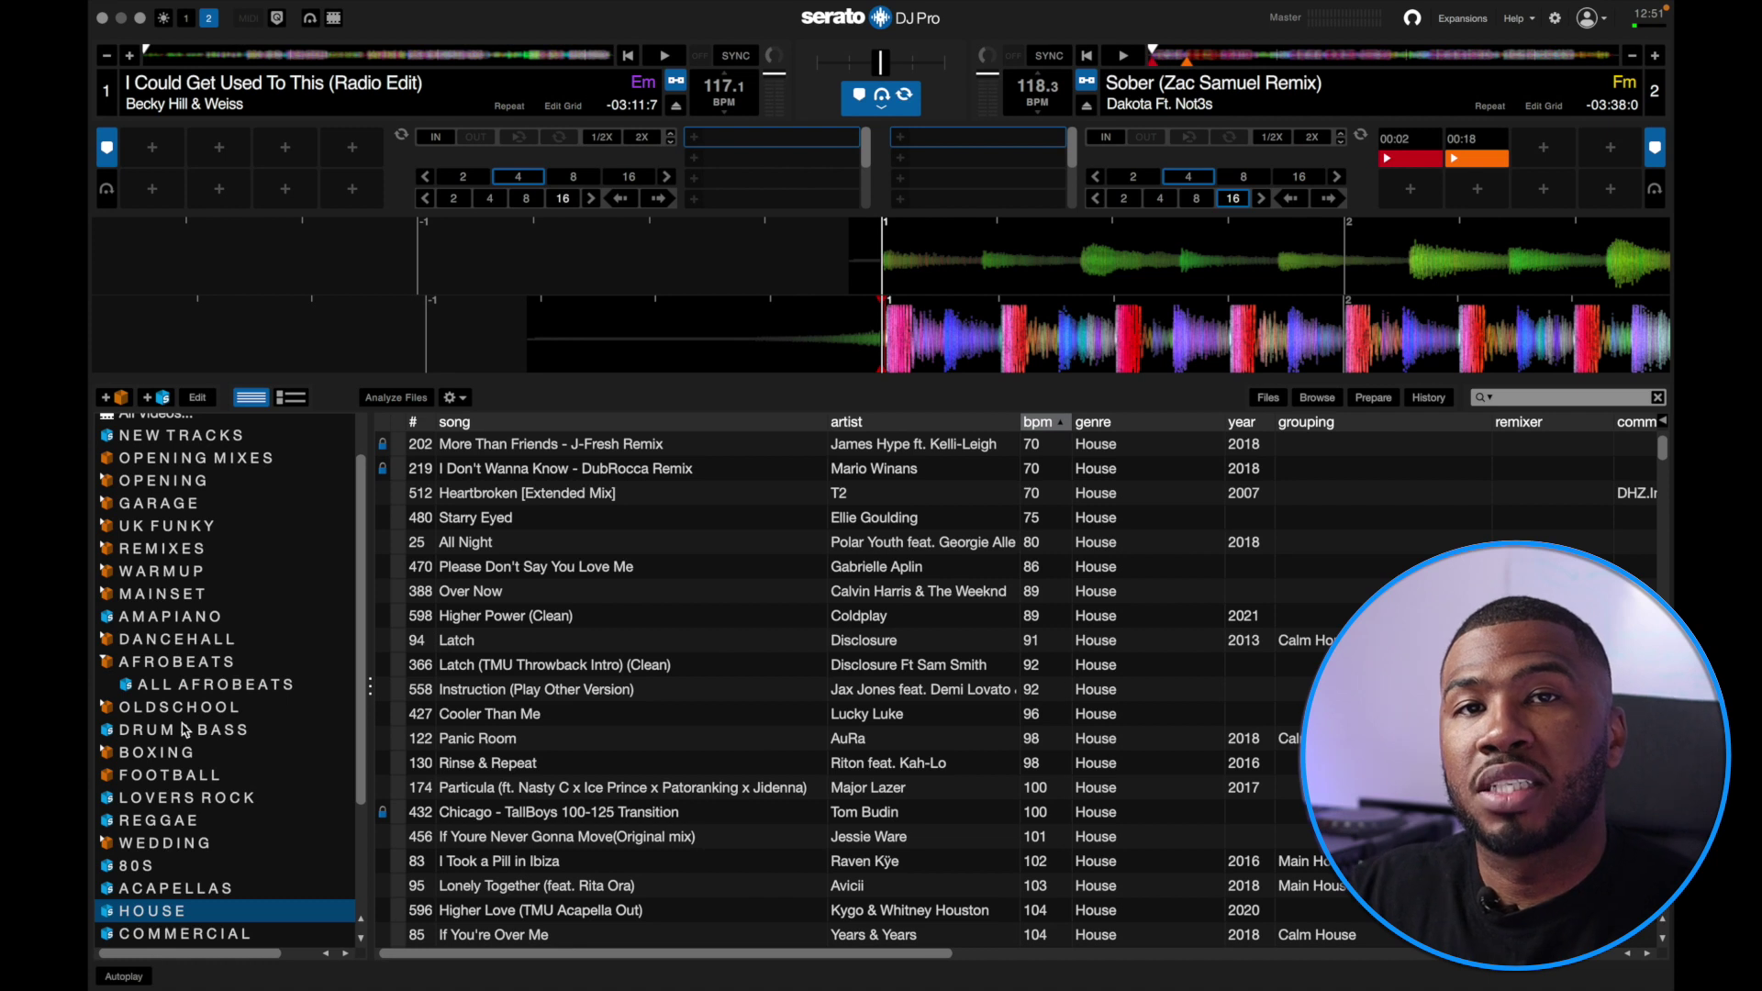
pyautogui.scroll(2, 186, 730)
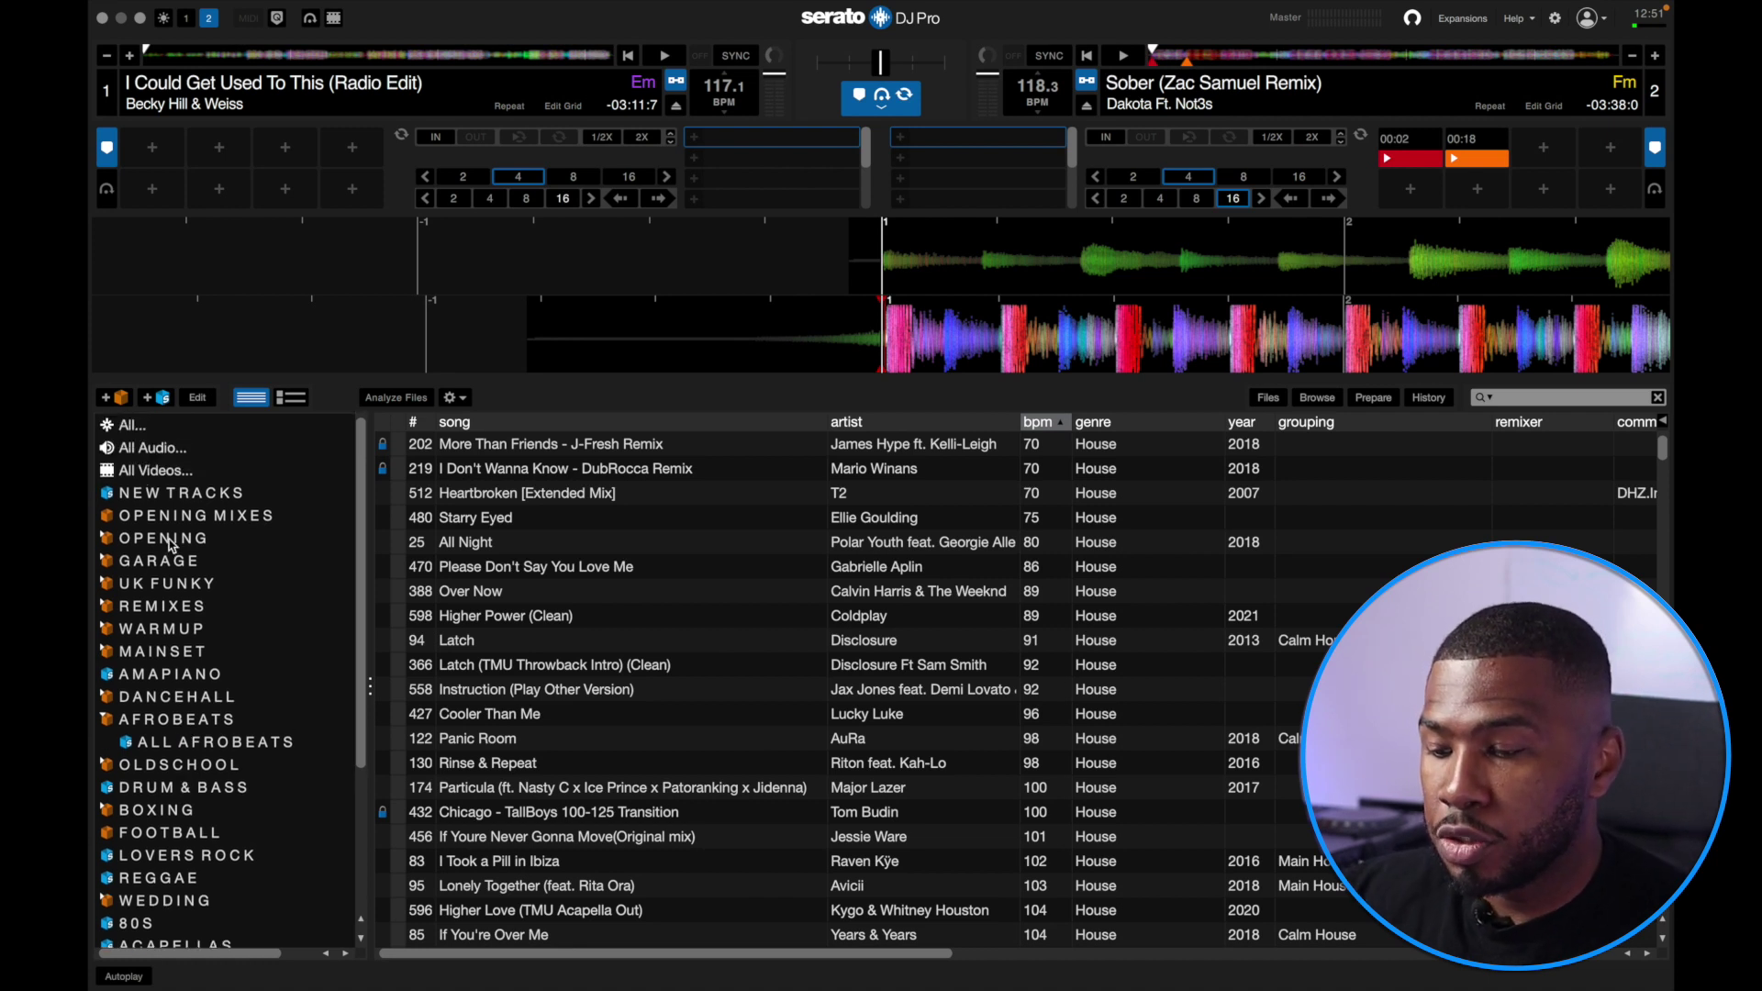
pyautogui.scroll(-4, 135, 459)
pyautogui.scroll(-5, 135, 468)
# Step: Create a new empty crate named GENRES
pyautogui.click(120, 399)
pyautogui.doubleClick(135, 913)
pyautogui.write('GENRES')
pyautogui.press('Return')
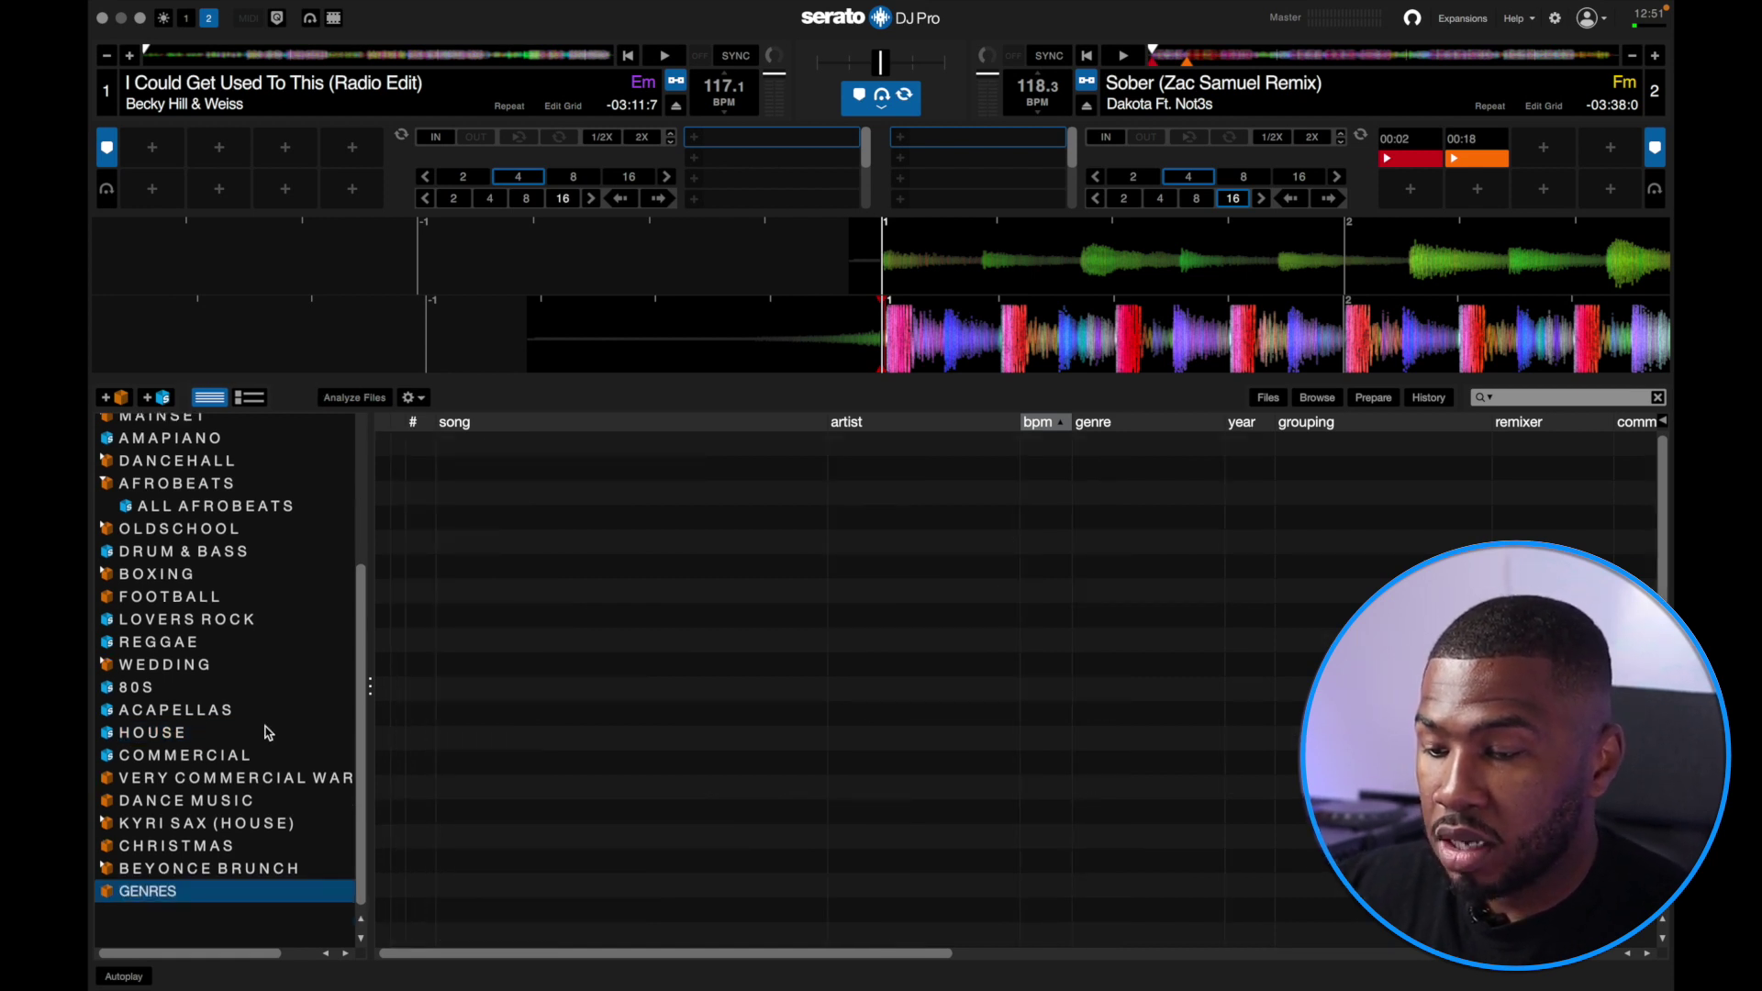
# Step: Save a new smart crate with the rule genre is R&B
pyautogui.click(162, 400)
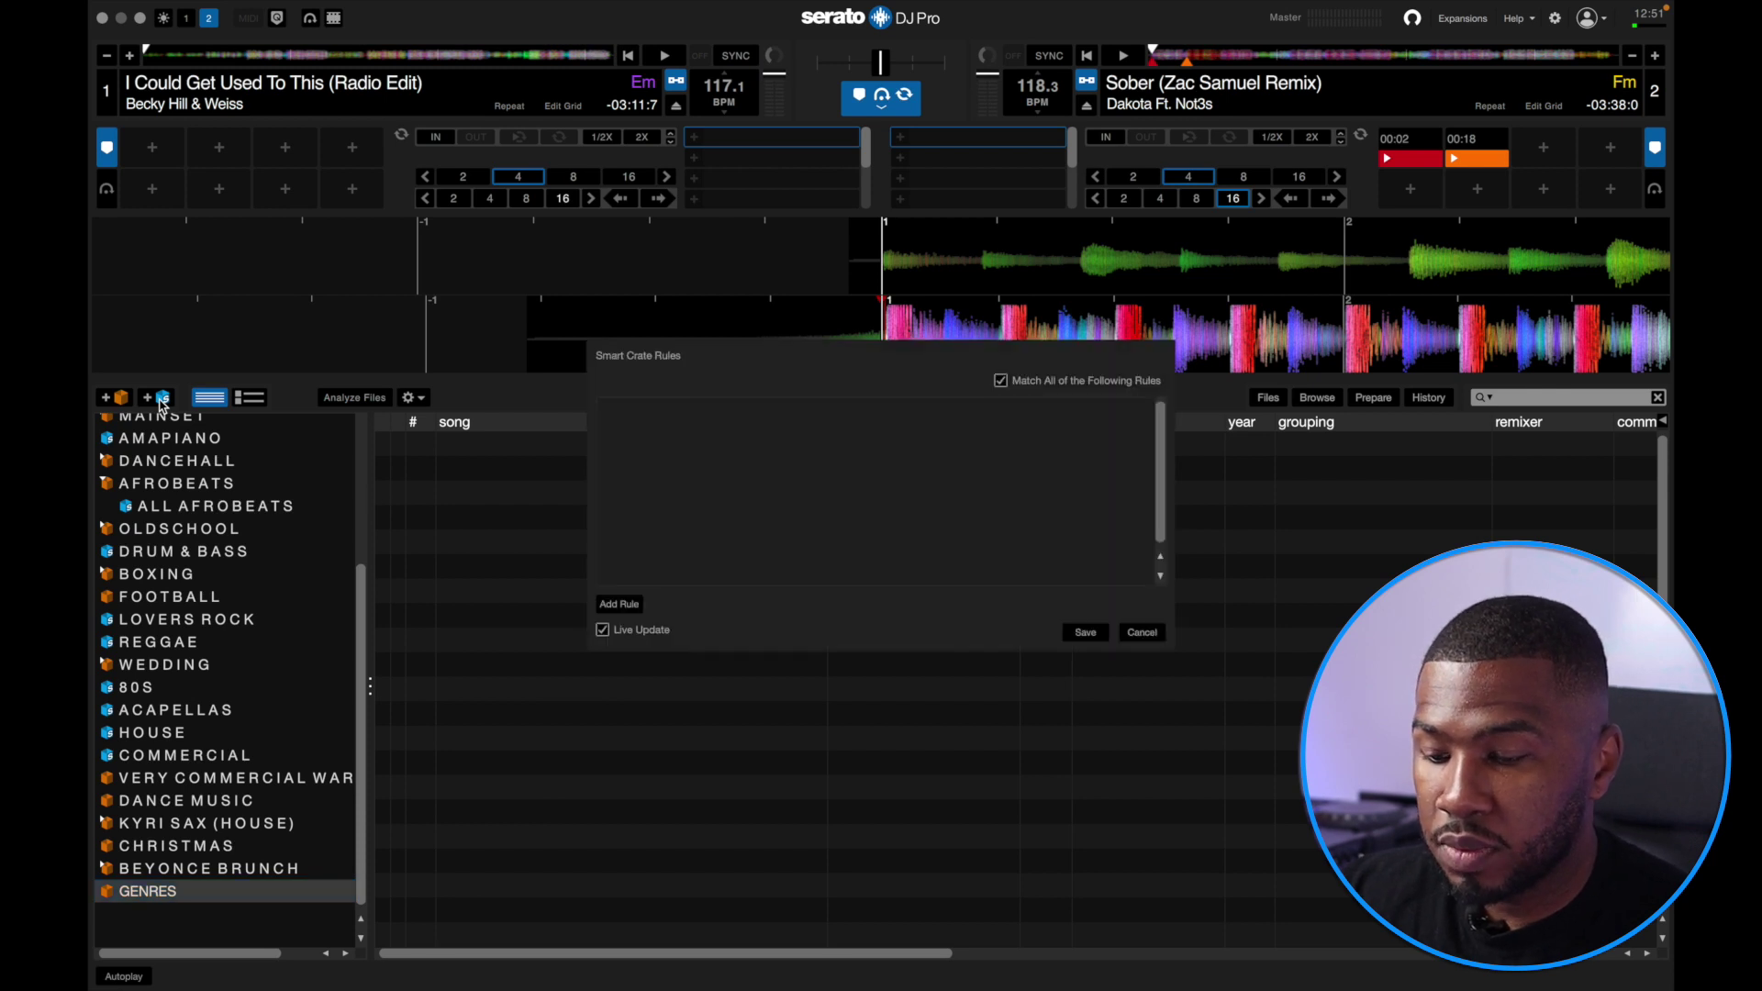
pyautogui.click(630, 606)
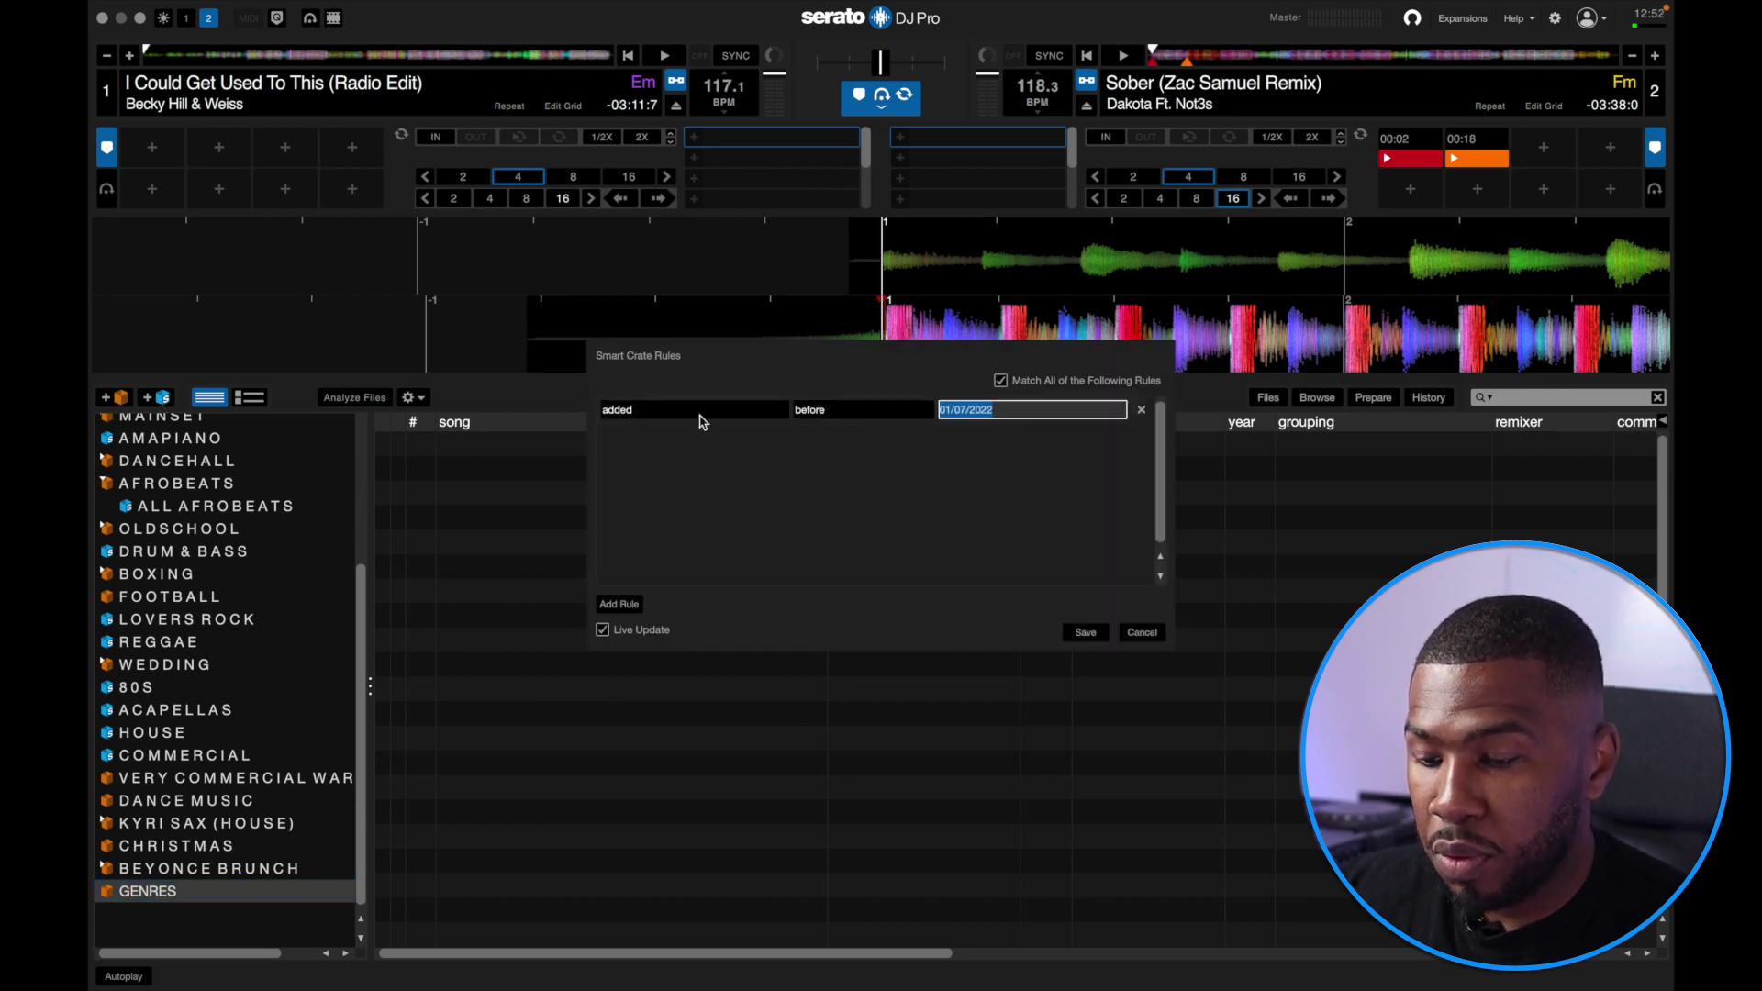
pyautogui.click(700, 421)
pyautogui.click(652, 542)
pyautogui.click(855, 419)
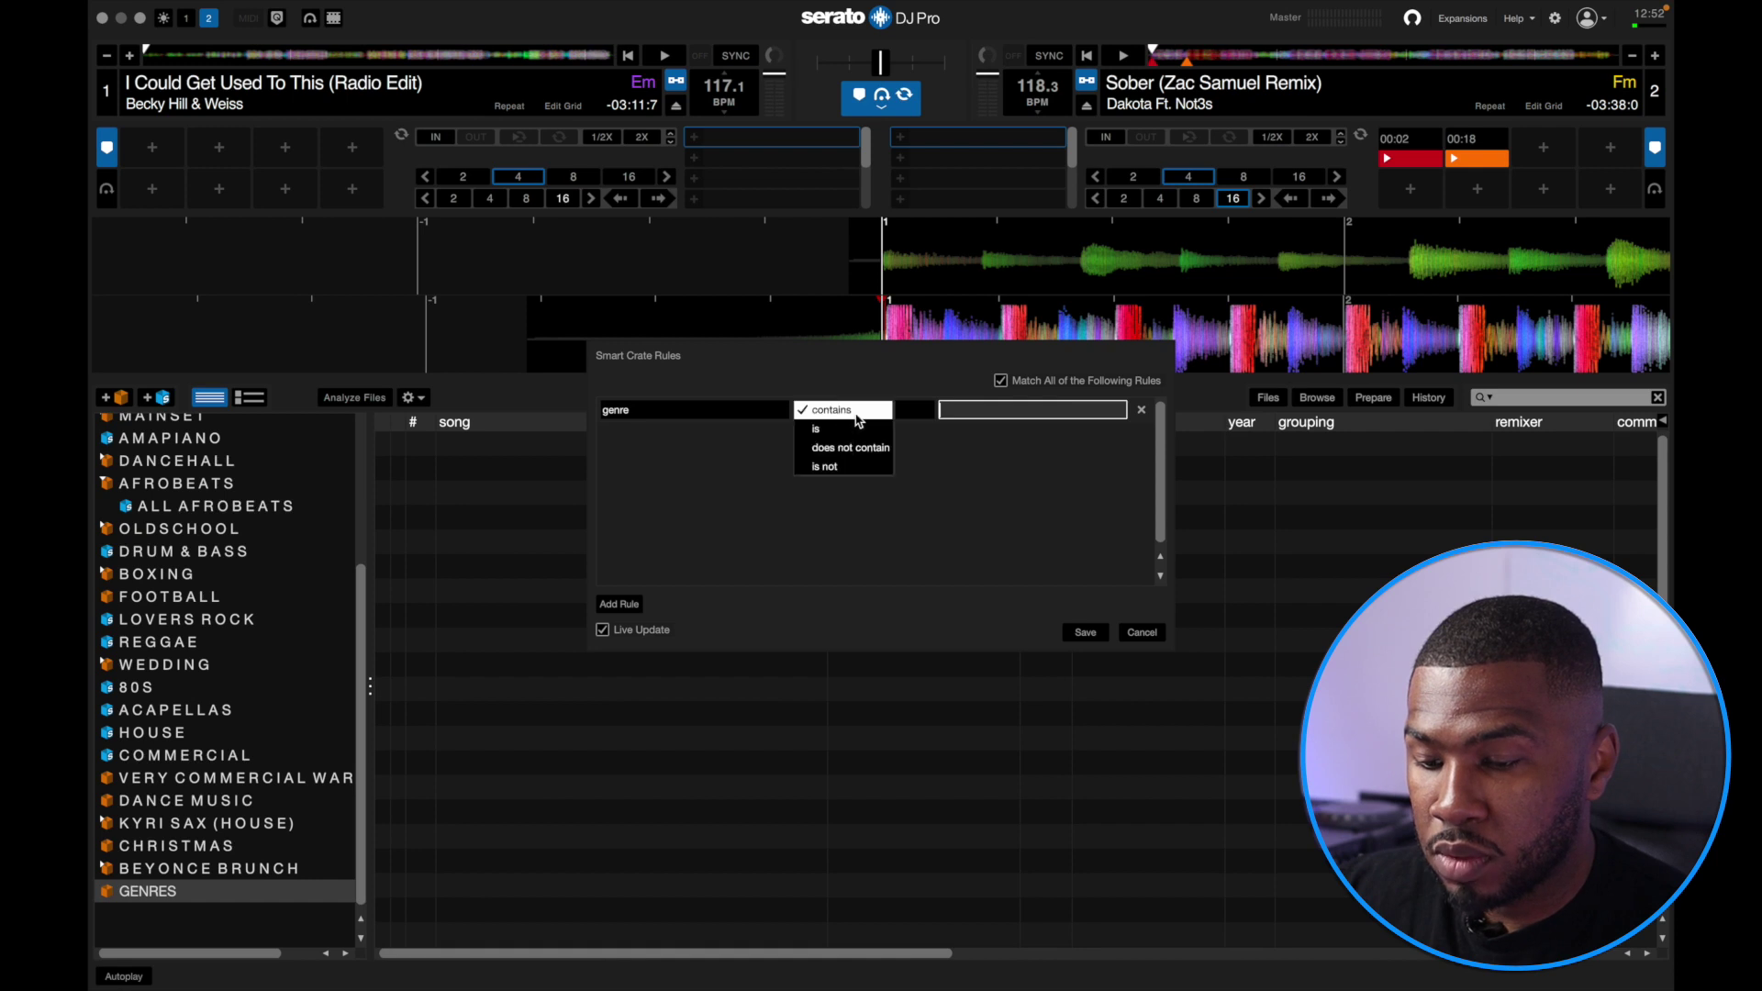
pyautogui.click(852, 430)
pyautogui.write('R&B')
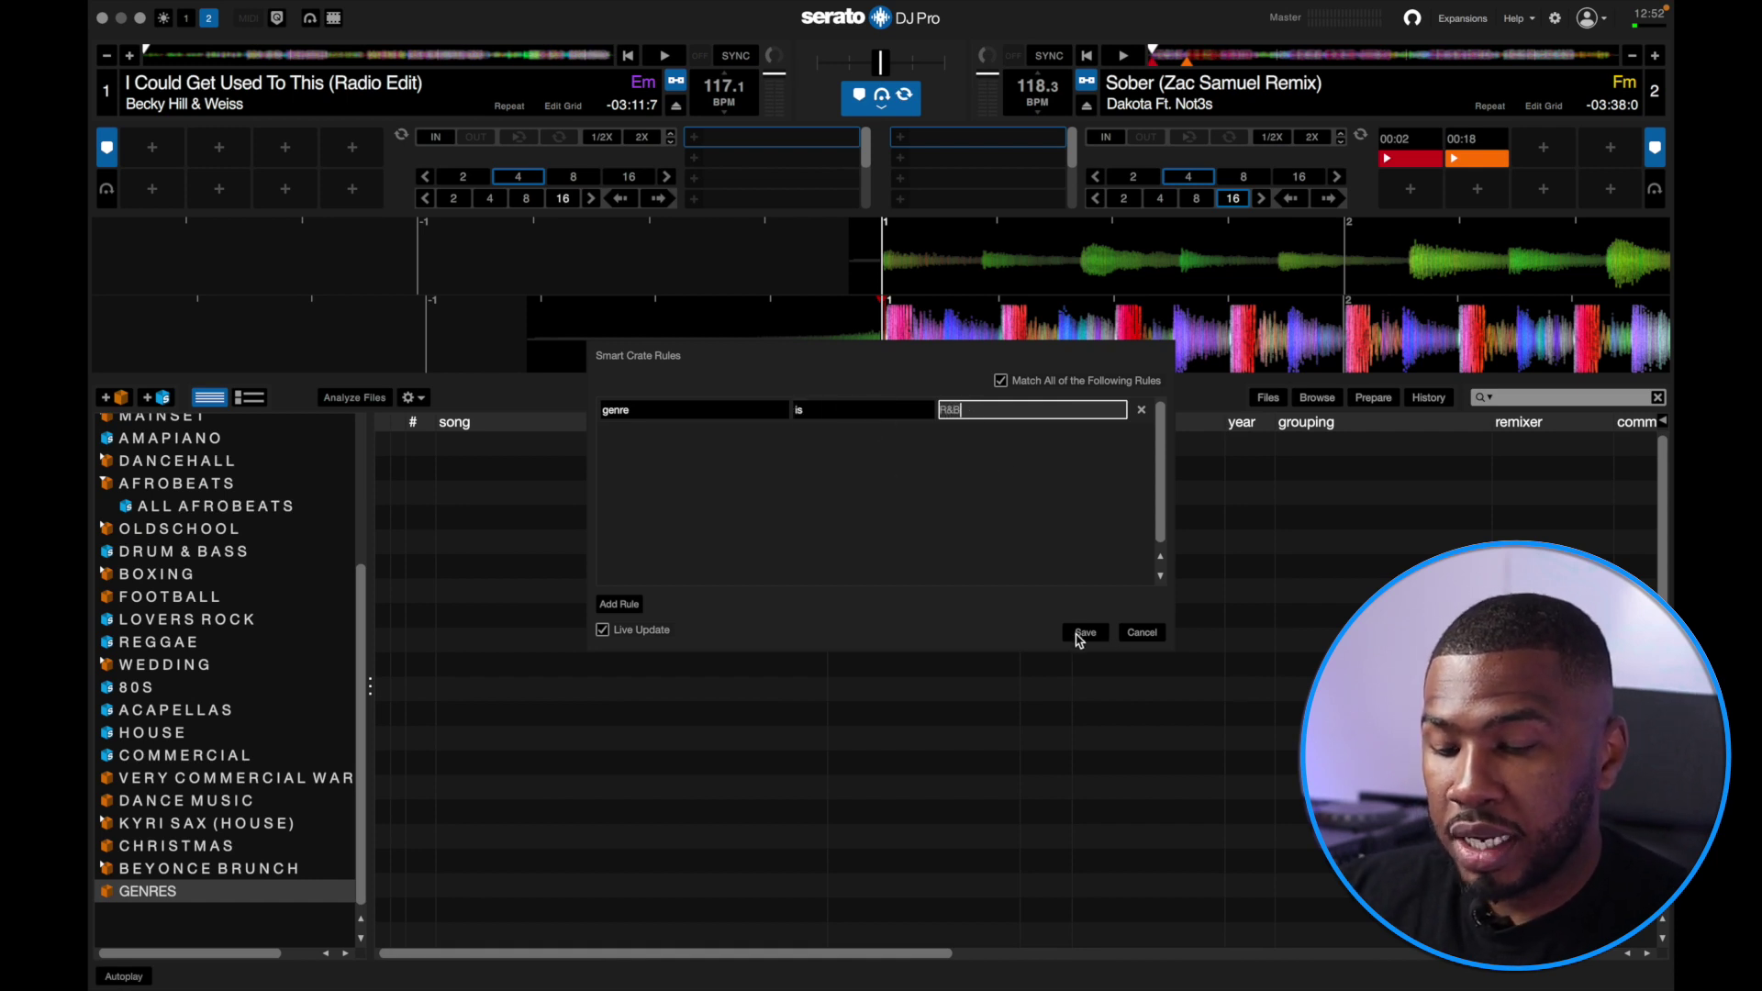
pyautogui.click(1083, 633)
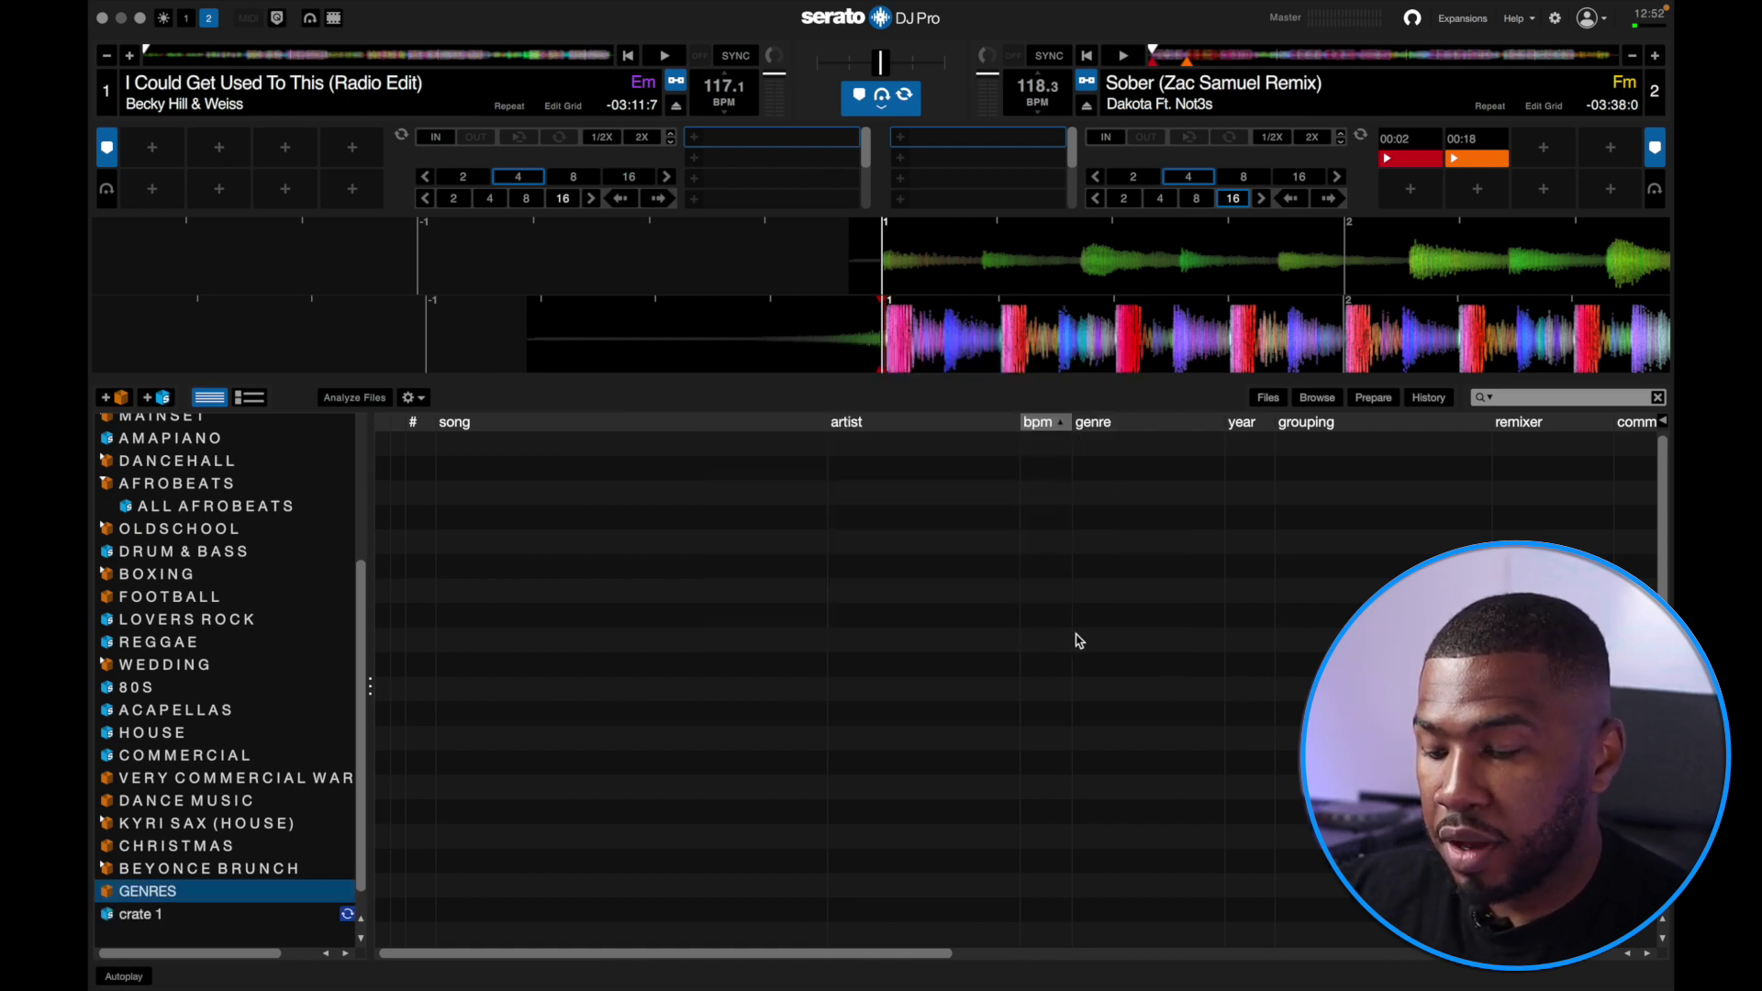
# Step: Rename the new smart crate R&B and nest it inside the GENRES crate
pyautogui.click(157, 918)
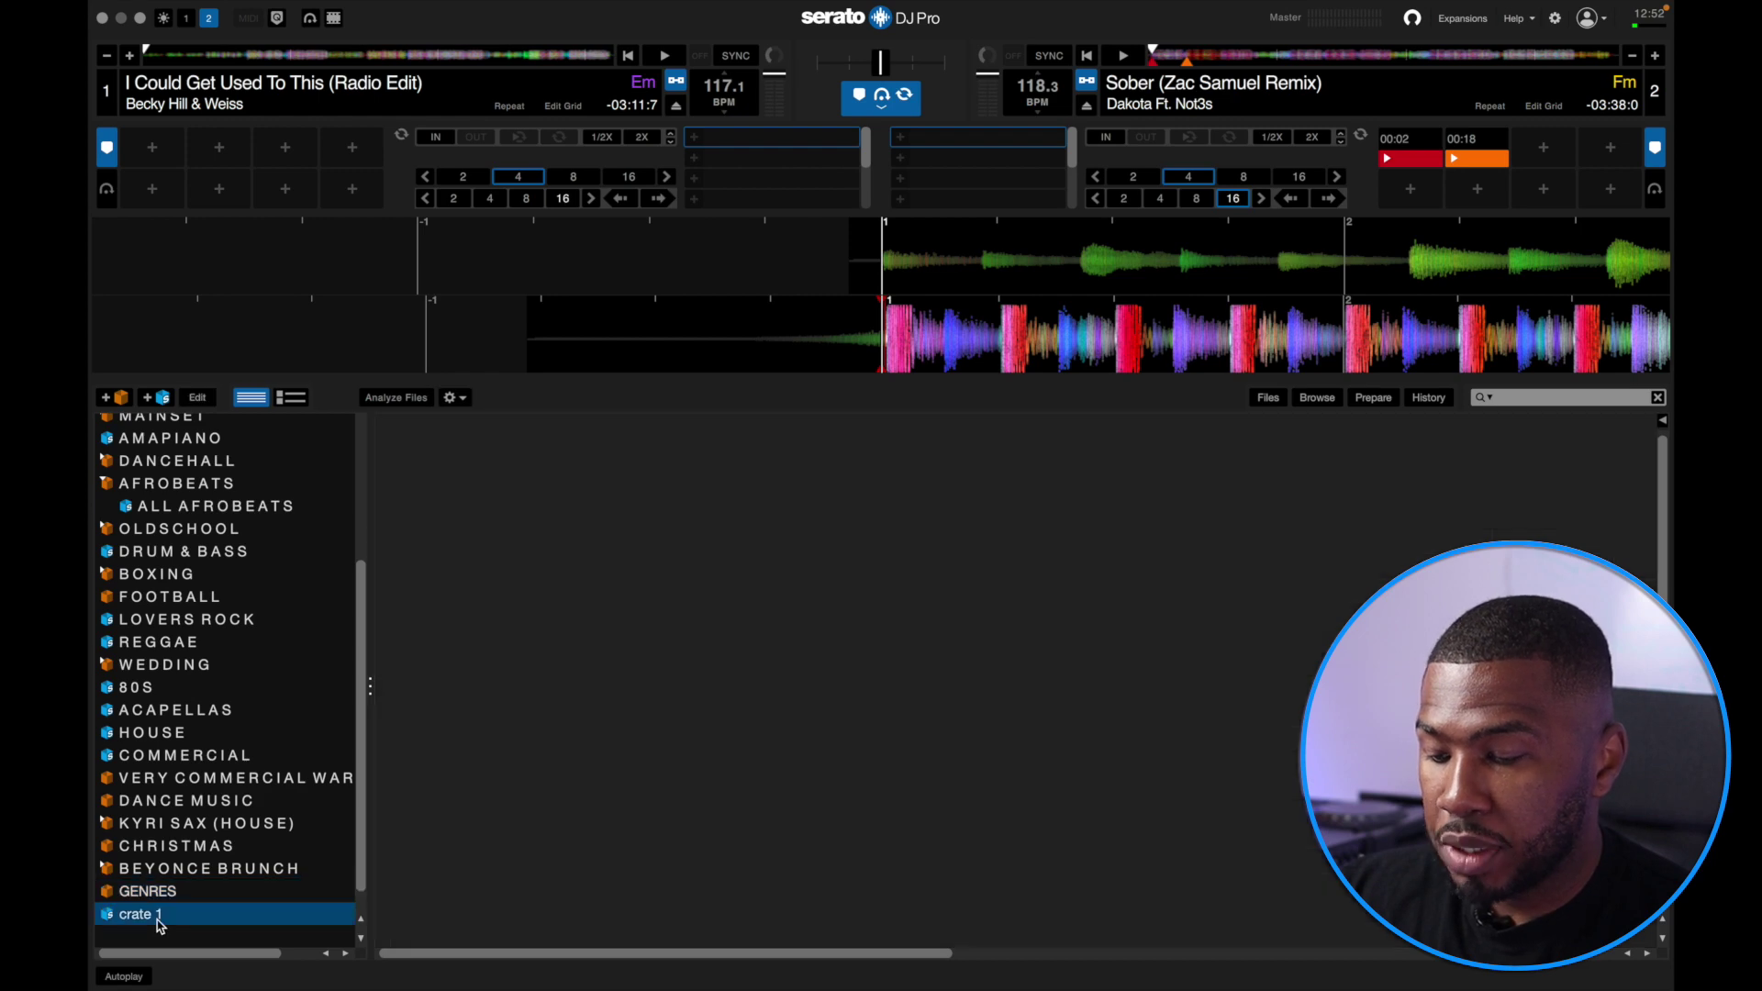
pyautogui.scroll(-15, 1106, 469)
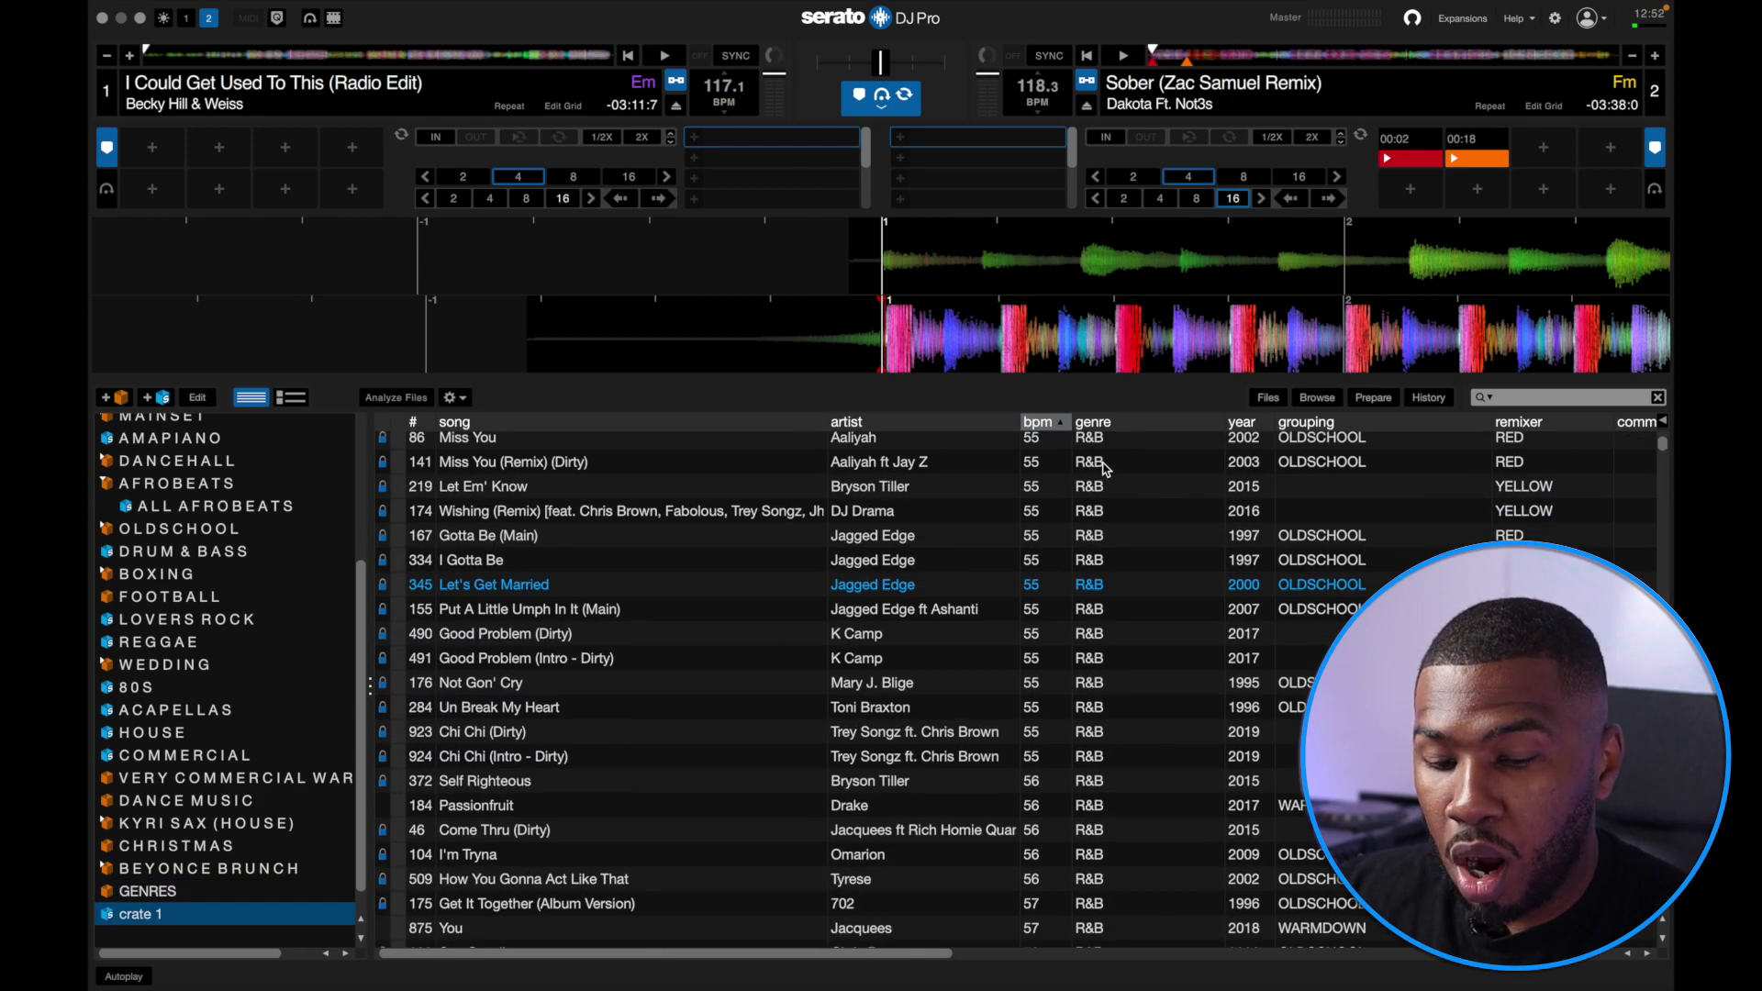
pyautogui.scroll(-15, 1105, 470)
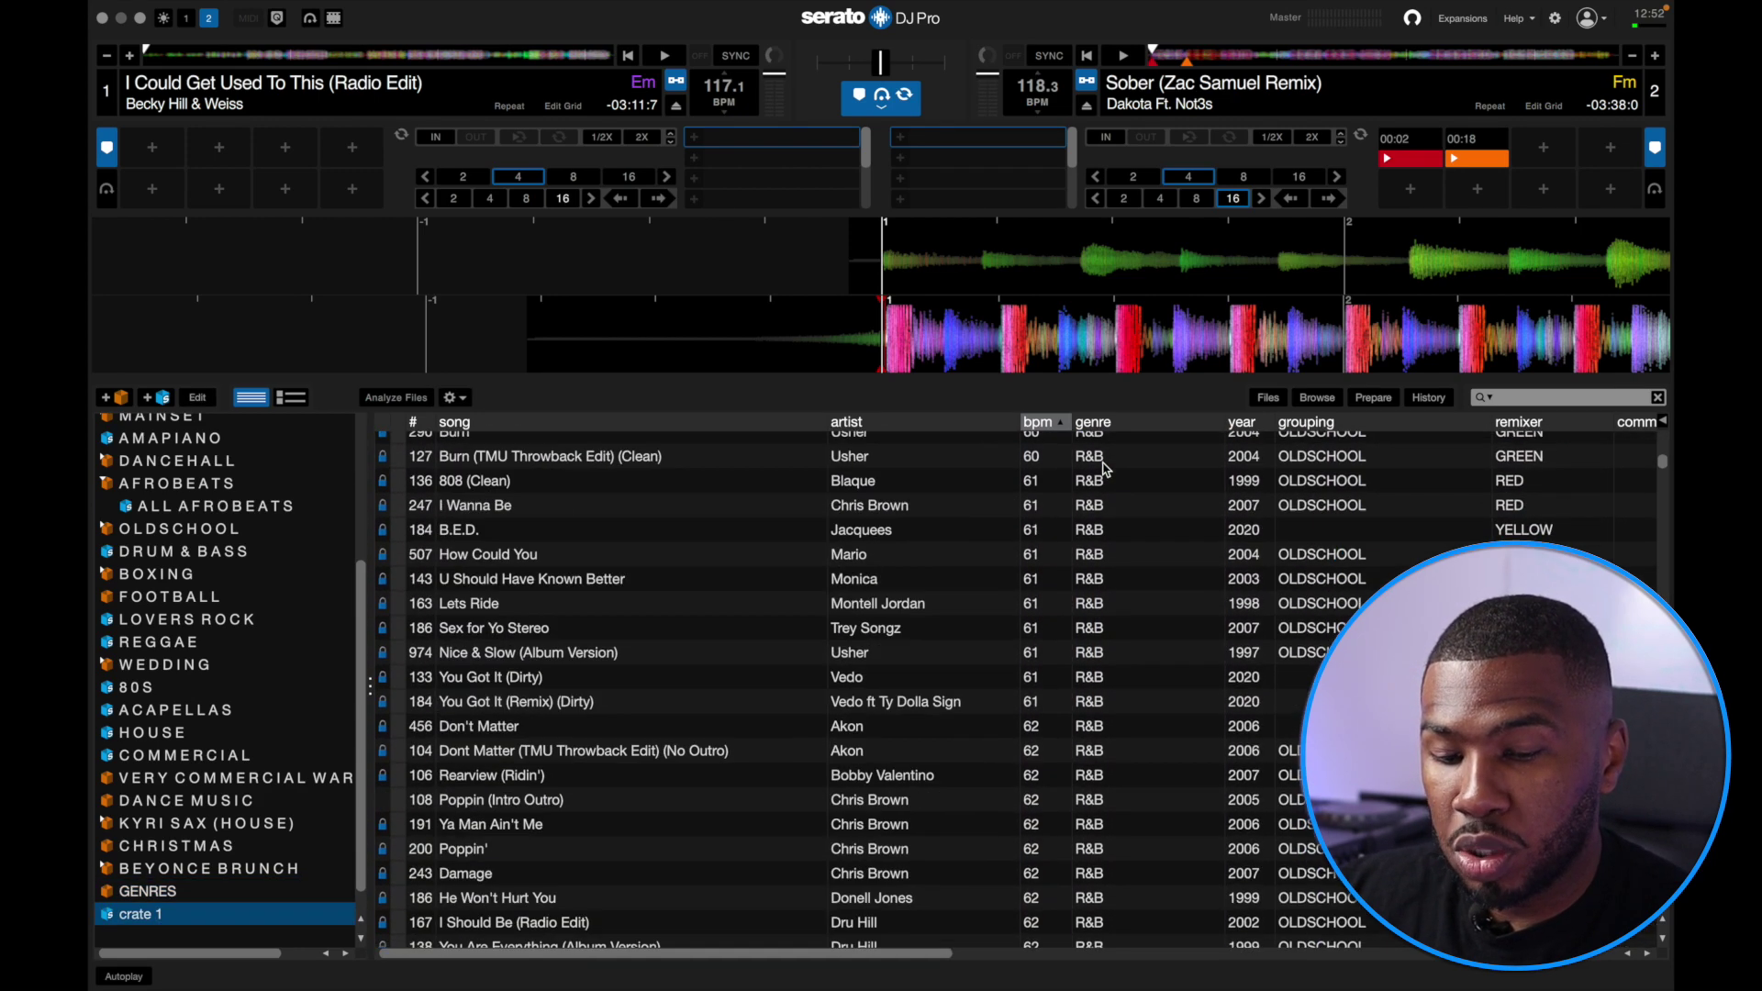
pyautogui.doubleClick(153, 915)
pyautogui.write('R&B')
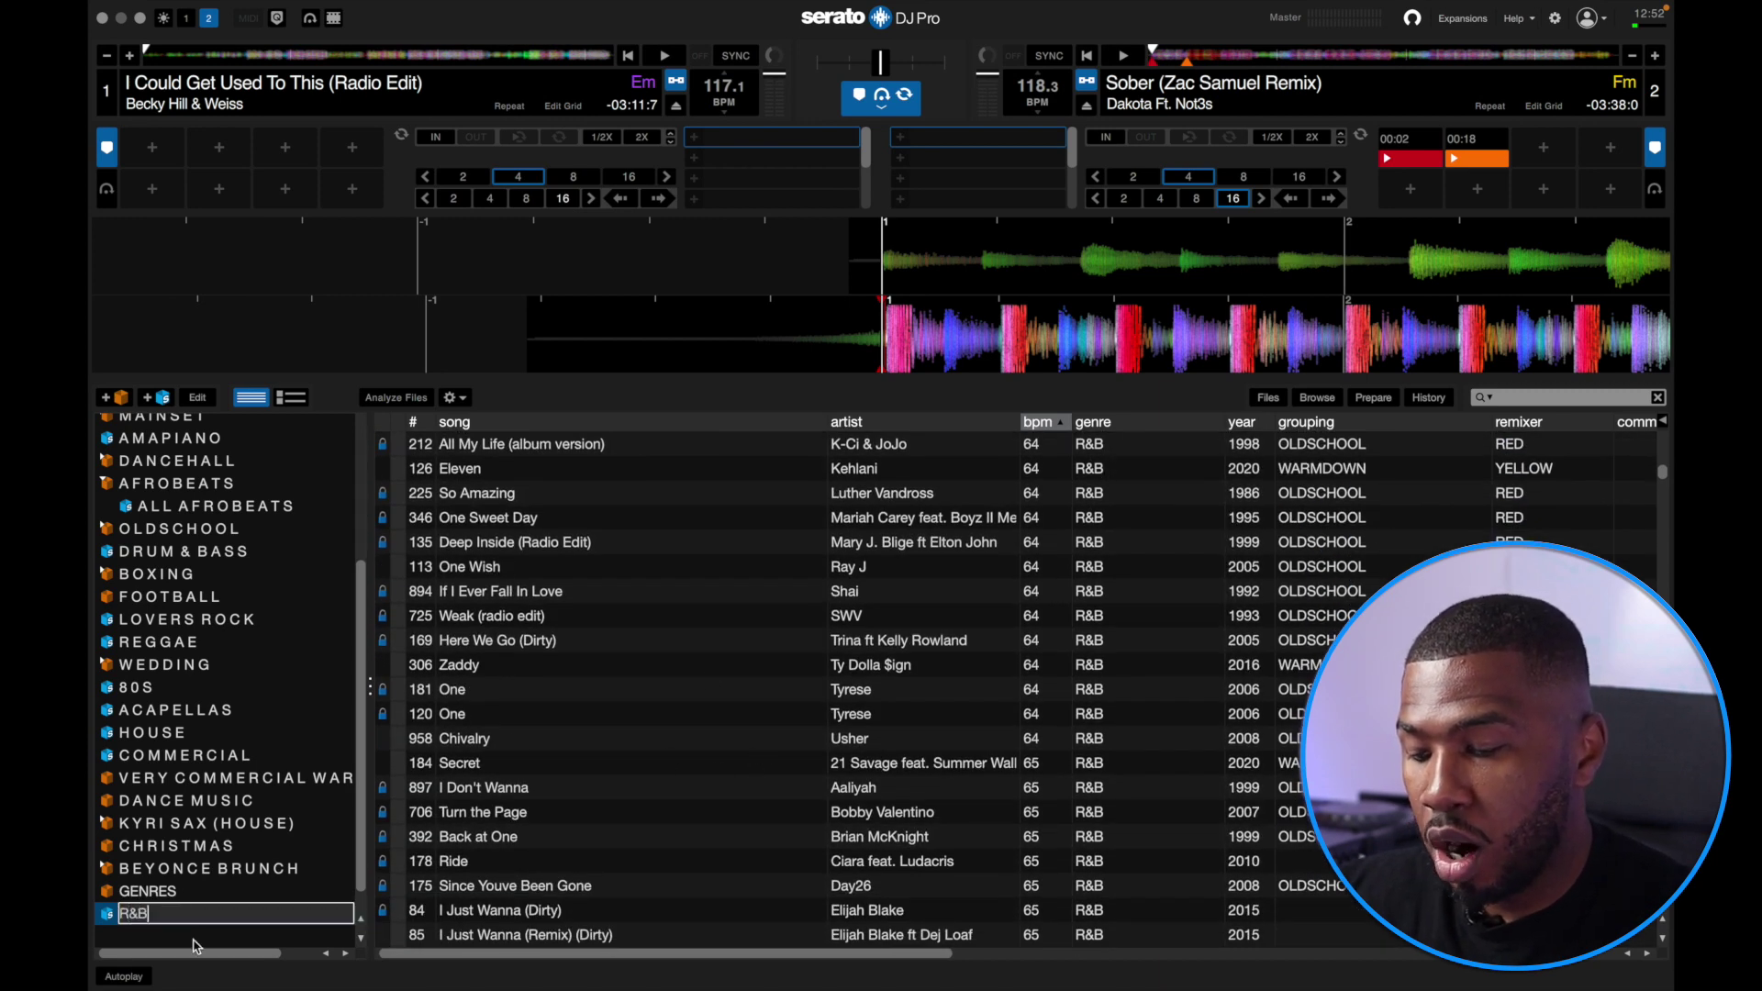
pyautogui.press('Return')
pyautogui.moveTo(147, 917)
pyautogui.mouseDown()
pyautogui.moveTo(136, 903)
pyautogui.moveTo(159, 896)
pyautogui.mouseUp()
pyautogui.click(160, 409)
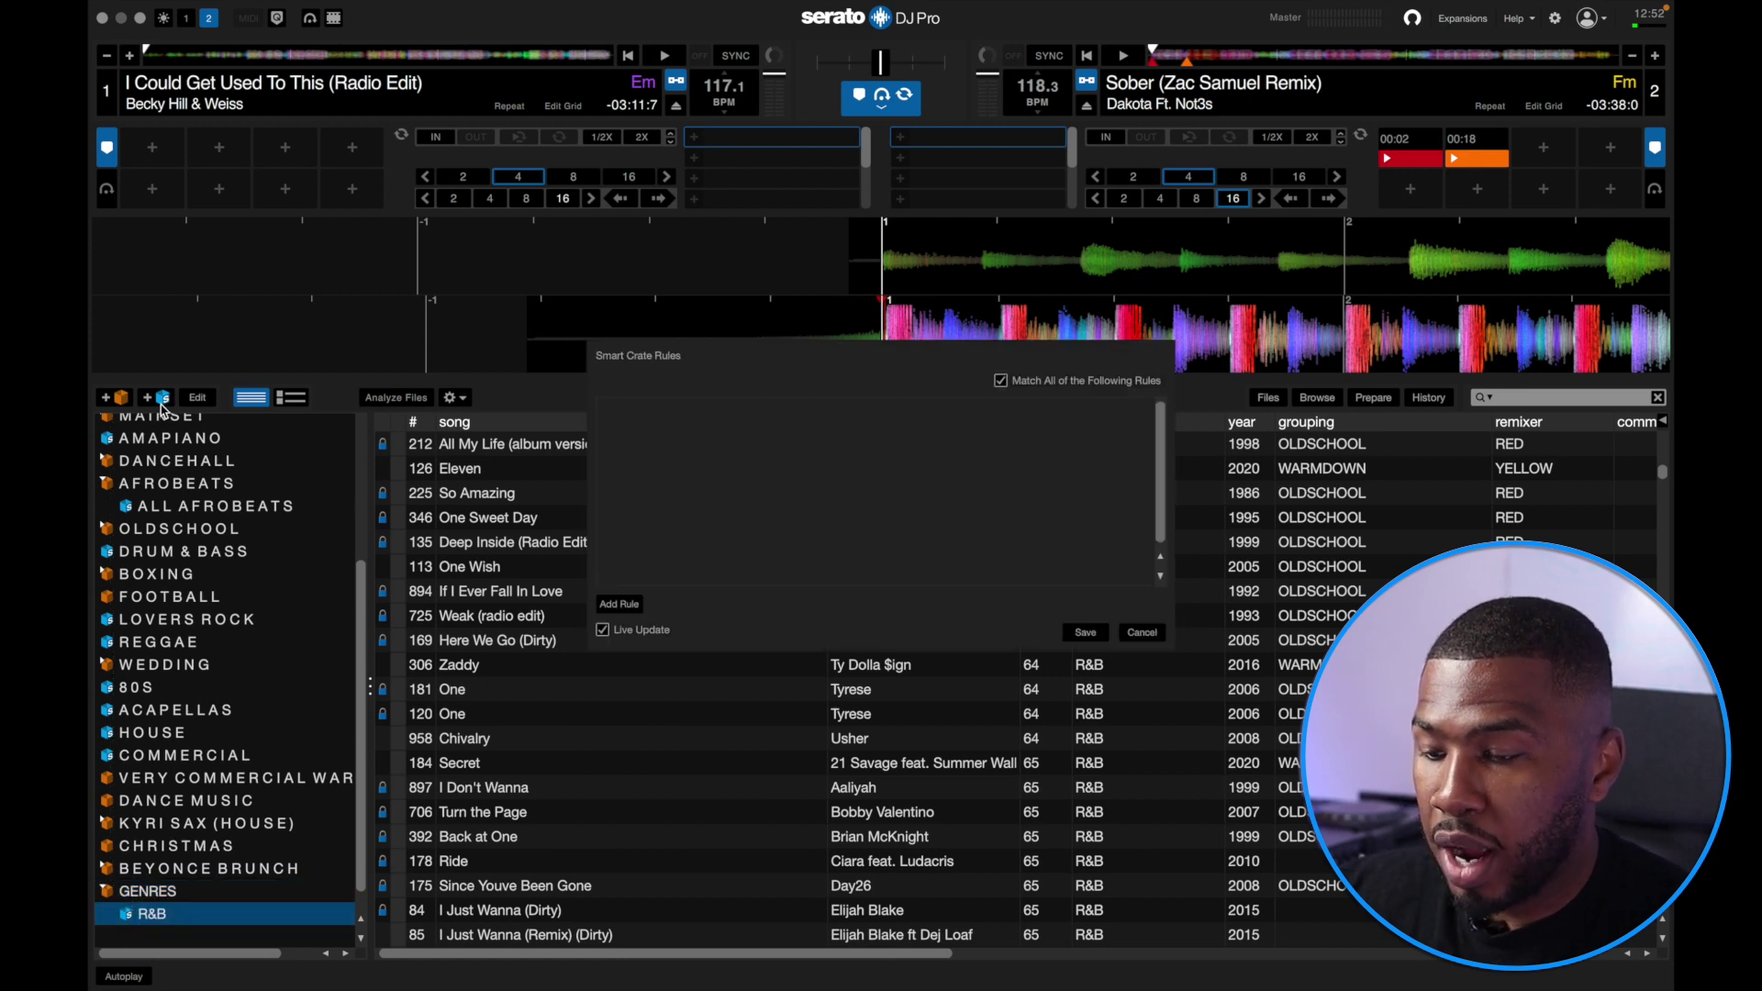
# Step: Save a new smart crate with the rule genre is House
pyautogui.click(620, 605)
pyautogui.click(714, 413)
pyautogui.click(632, 543)
pyautogui.click(826, 410)
pyautogui.click(833, 442)
pyautogui.click(994, 408)
pyautogui.write('House')
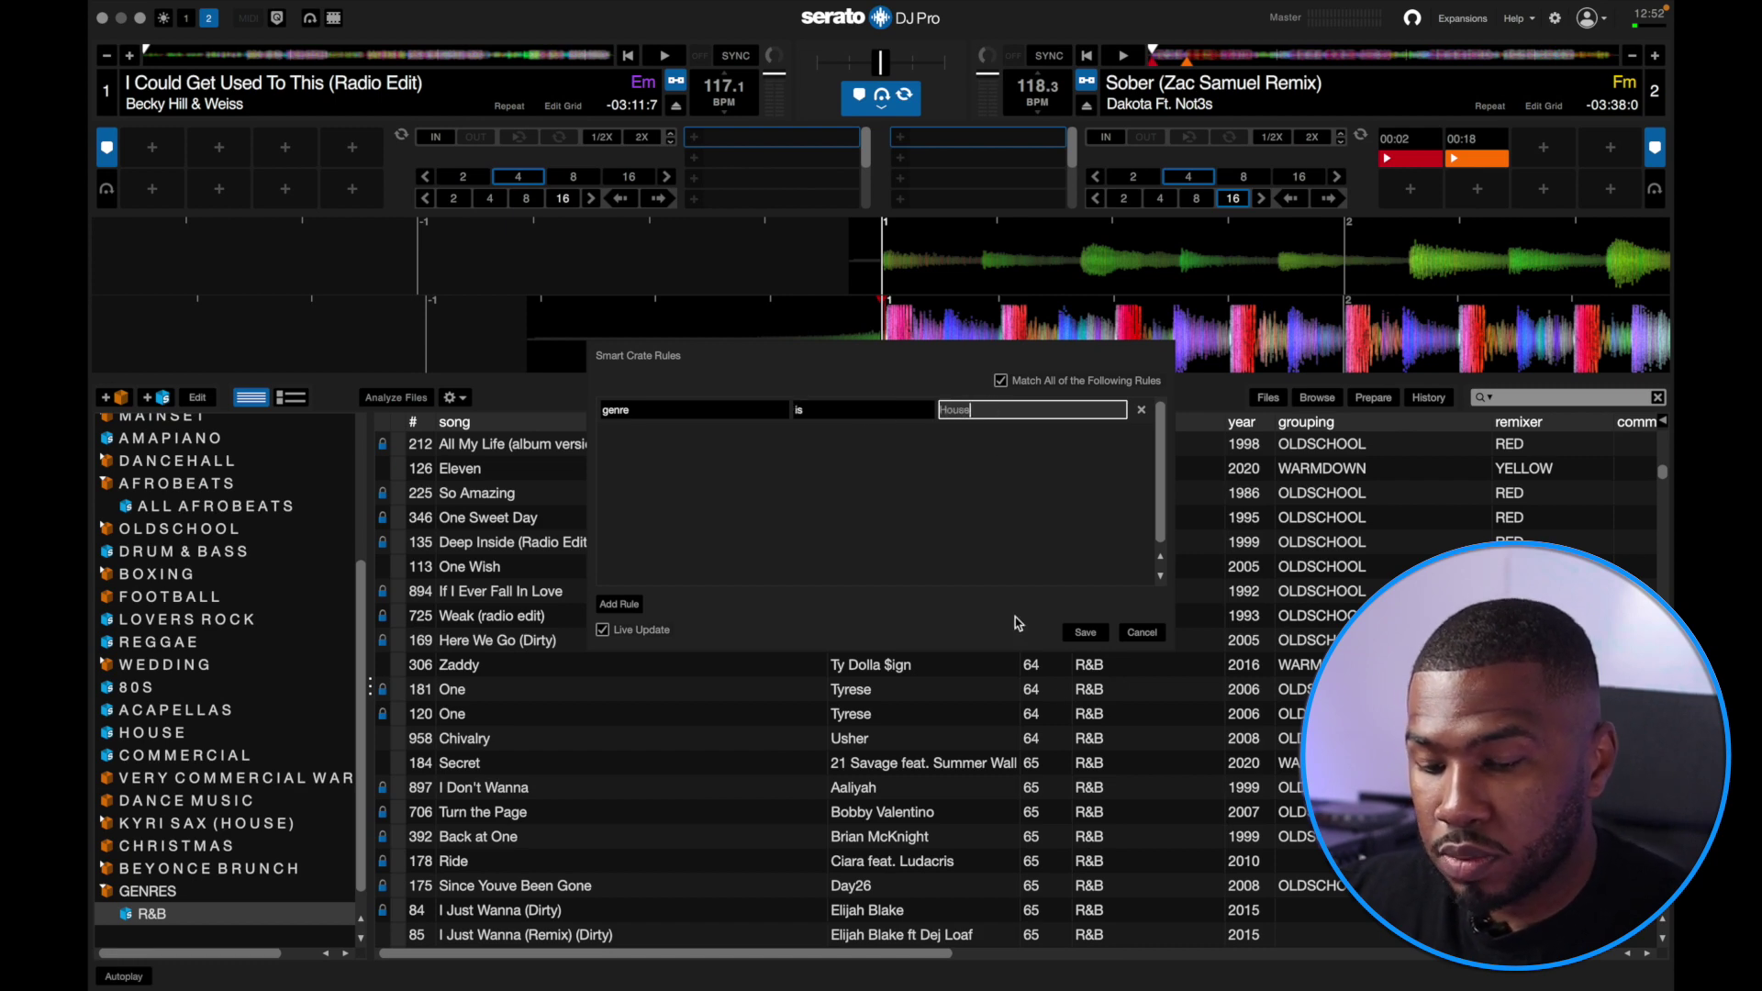
pyautogui.click(1086, 634)
# Step: Nest the new smart crate under GENRES and rename it HOUSE
pyautogui.click(139, 915)
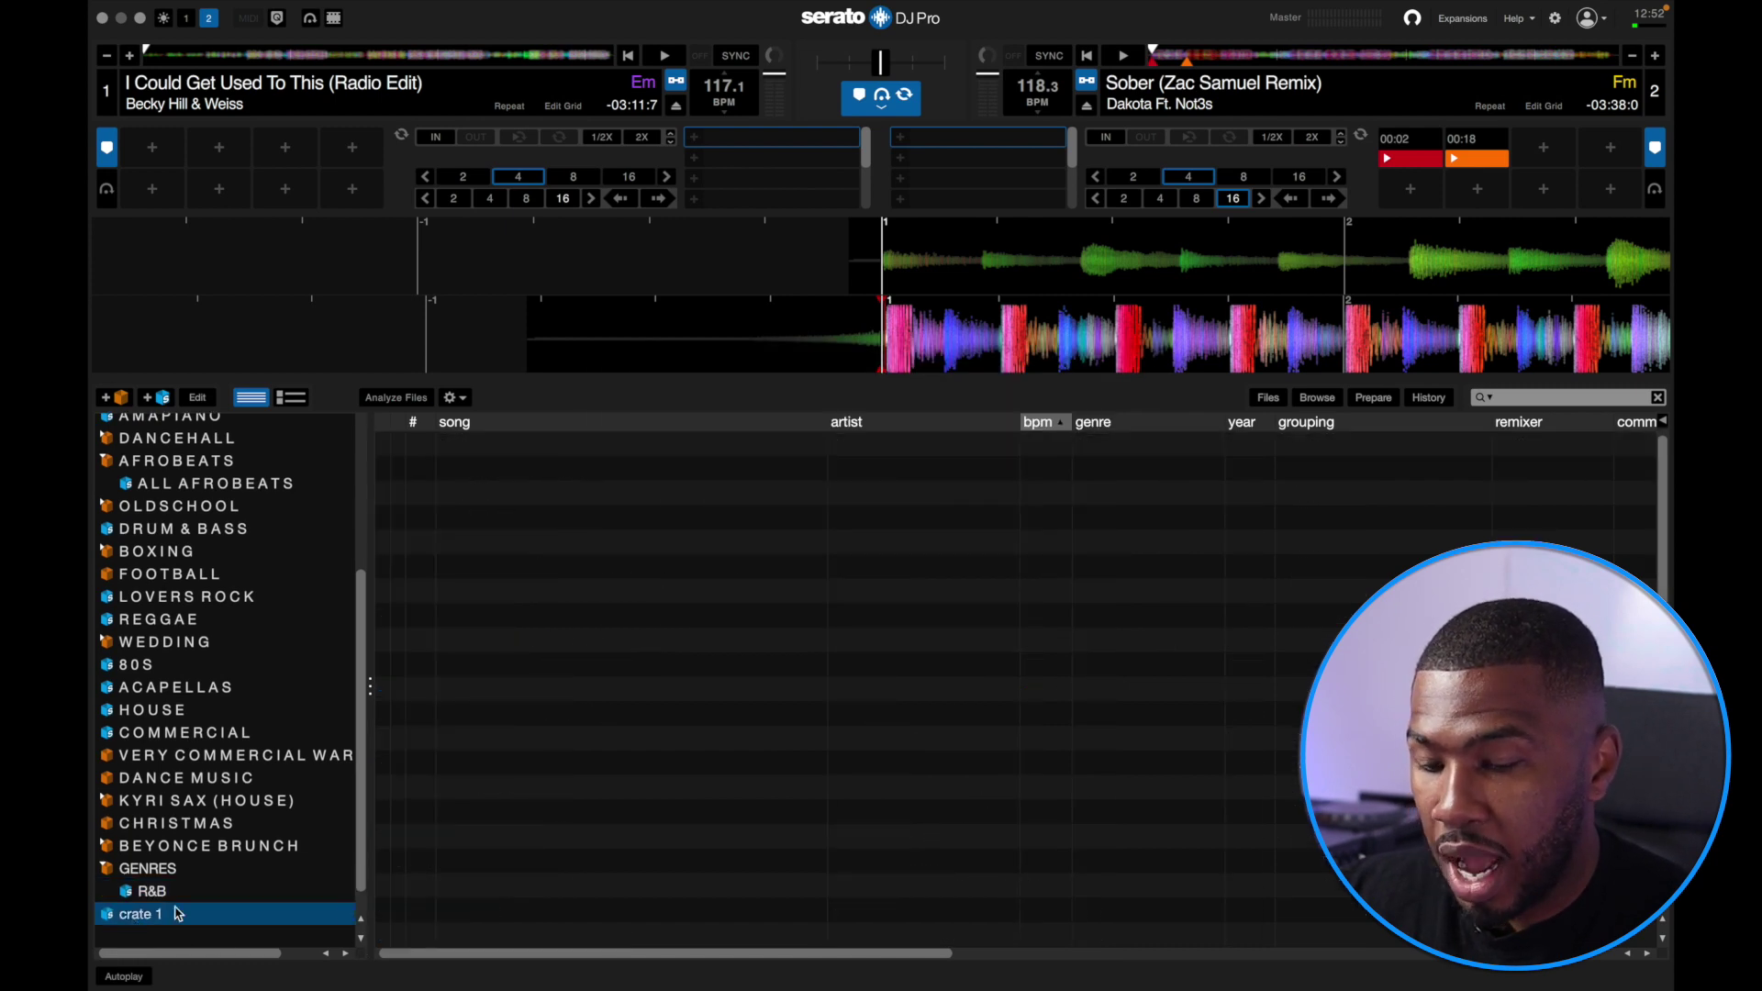
pyautogui.scroll(-10, 1043, 629)
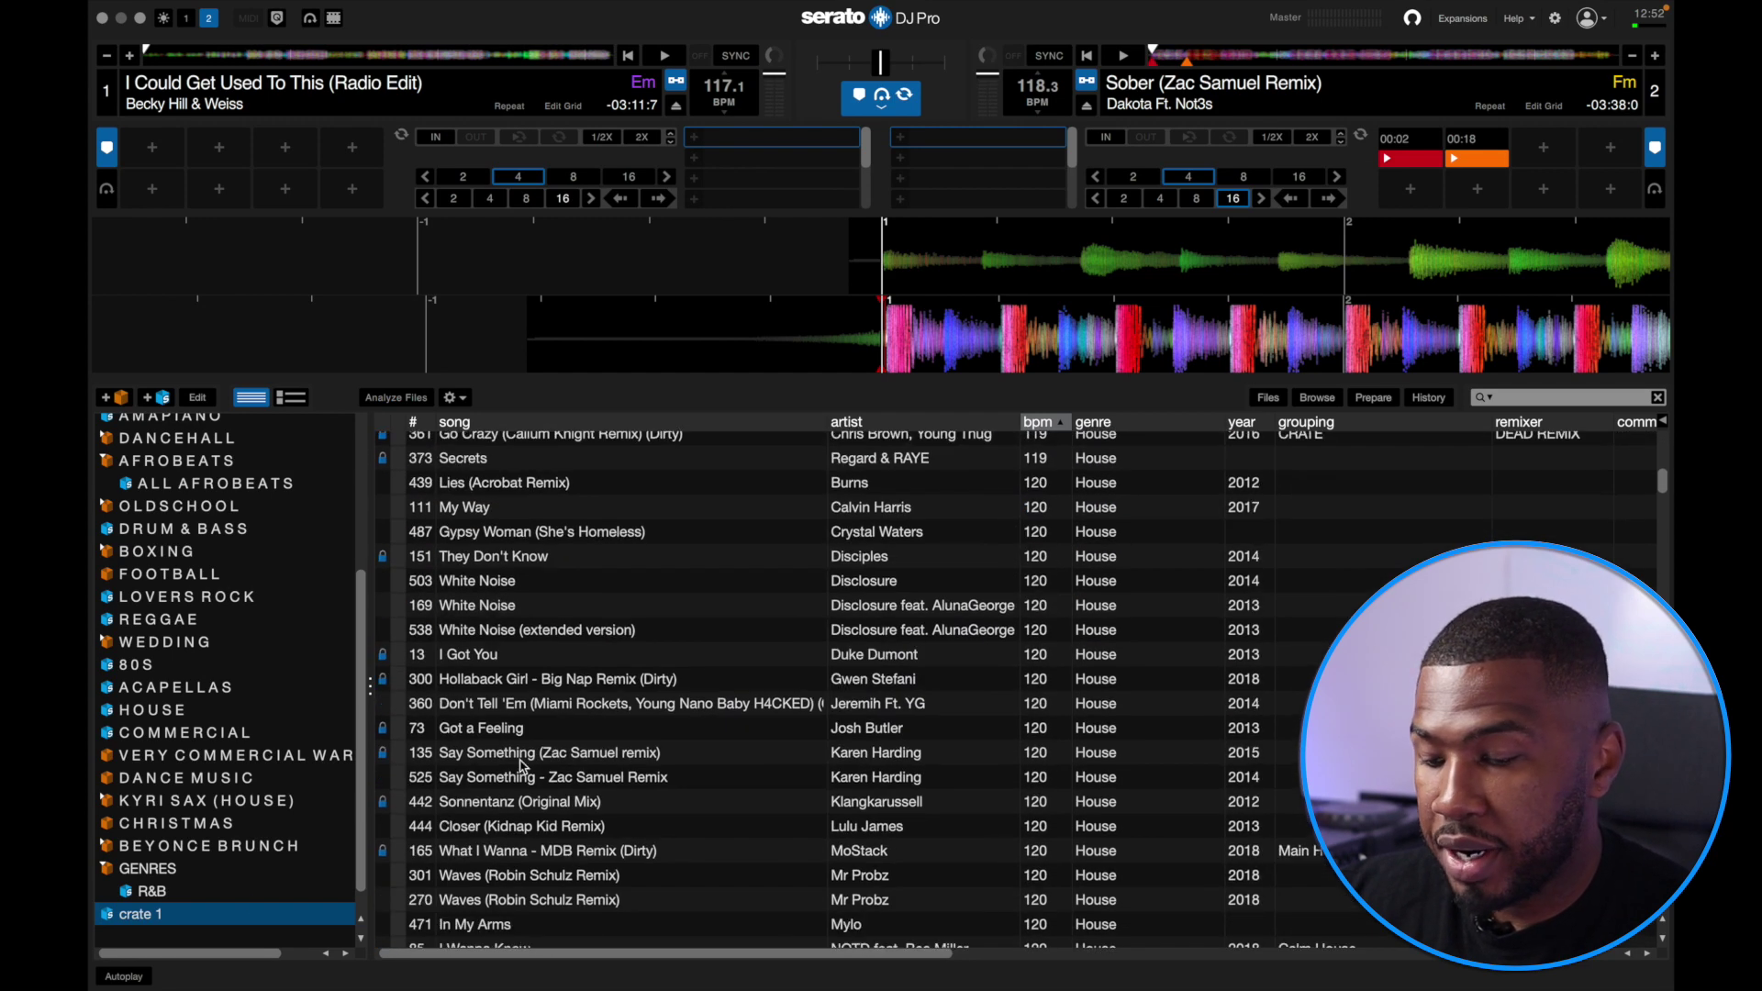
pyautogui.moveTo(167, 915); pyautogui.dragTo(147, 868)
pyautogui.doubleClick(153, 916)
pyautogui.write('HOUSE')
pyautogui.press('Return')
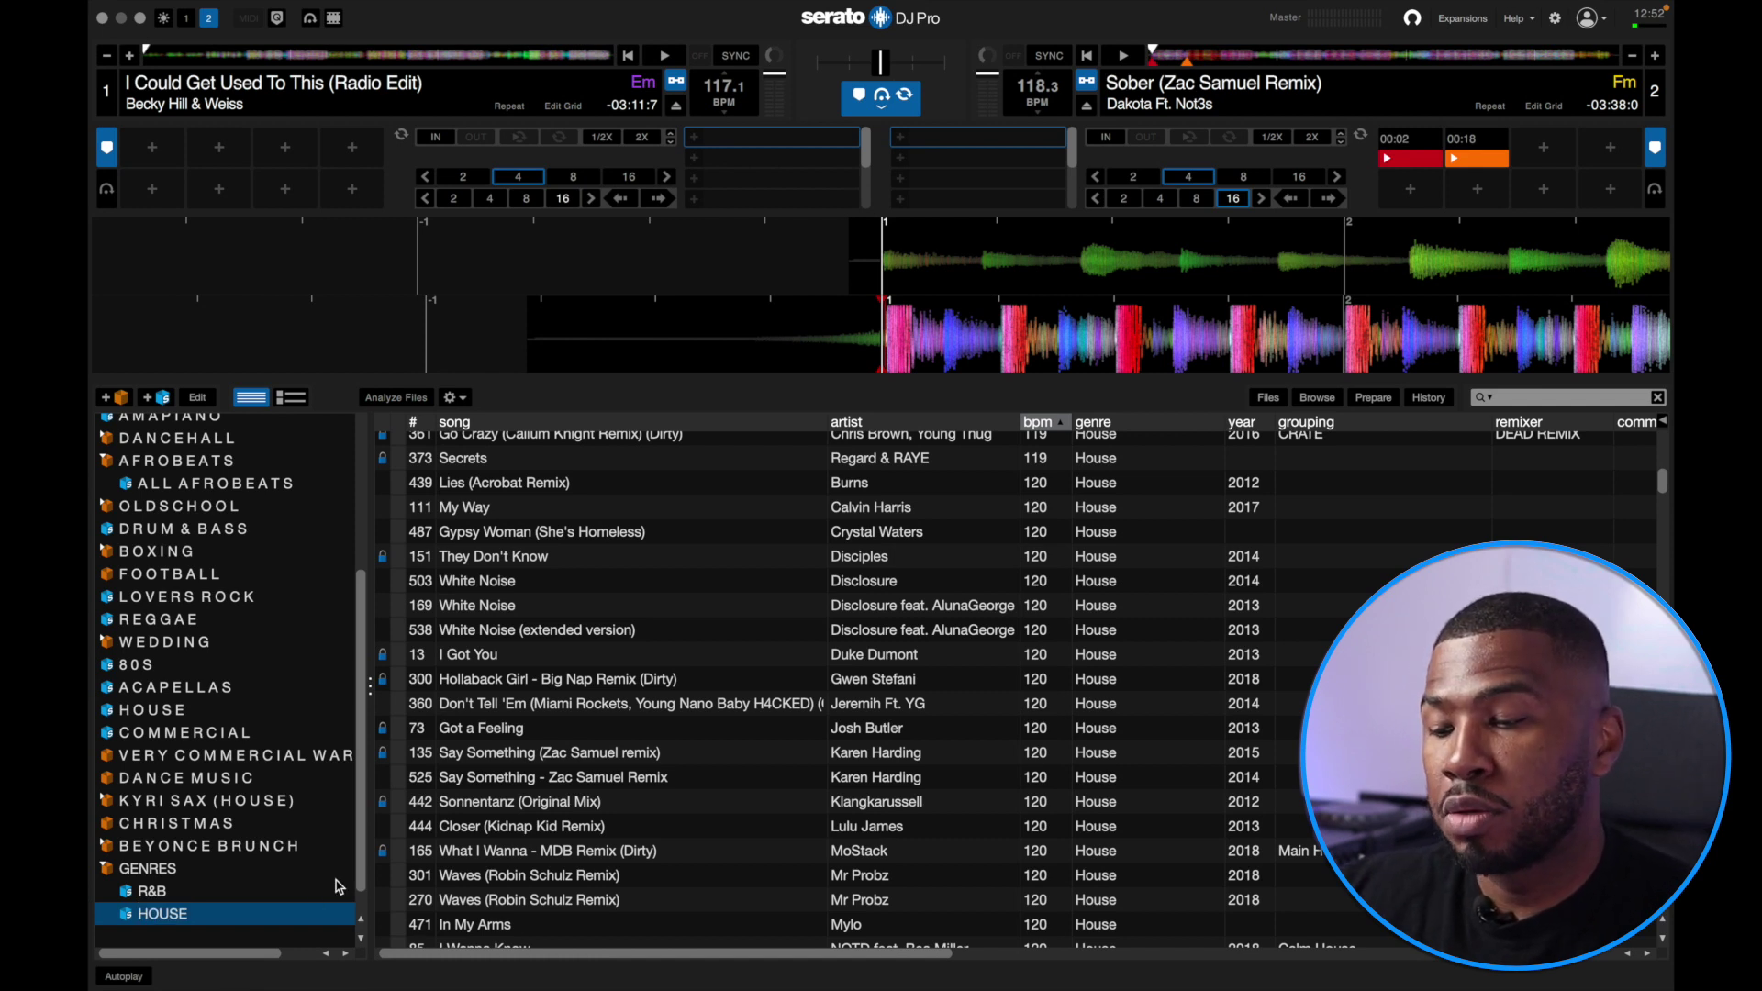
pyautogui.click(156, 401)
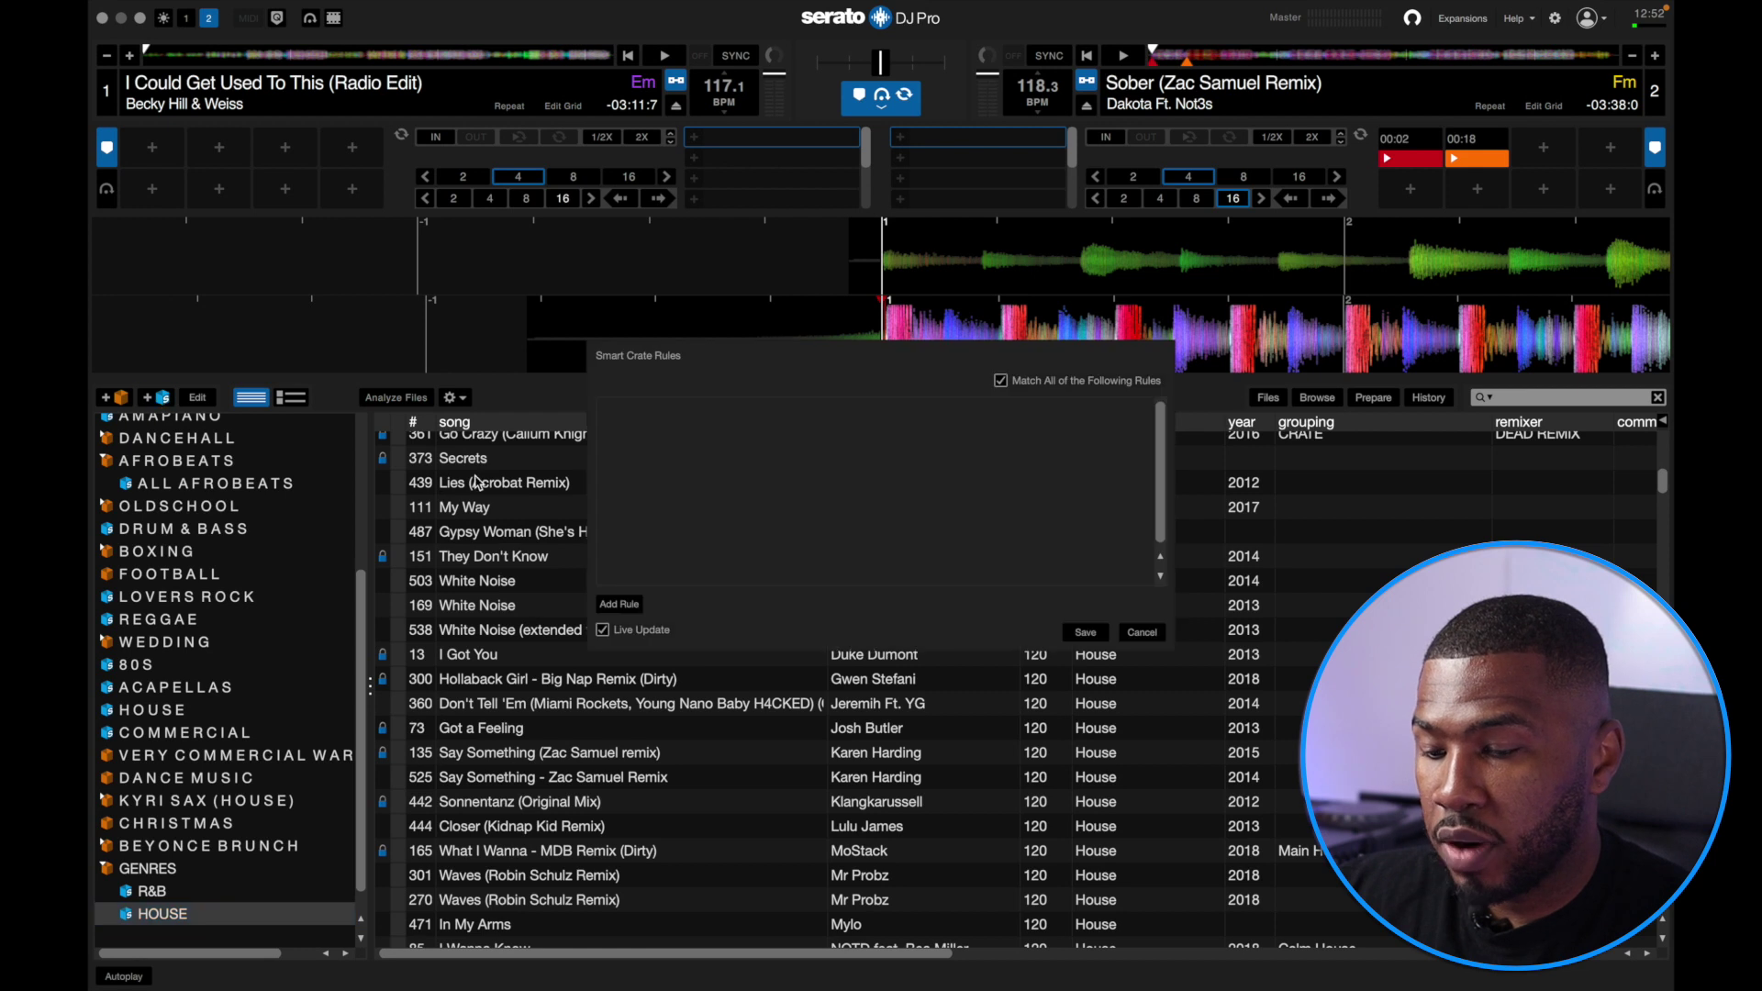
pyautogui.click(629, 606)
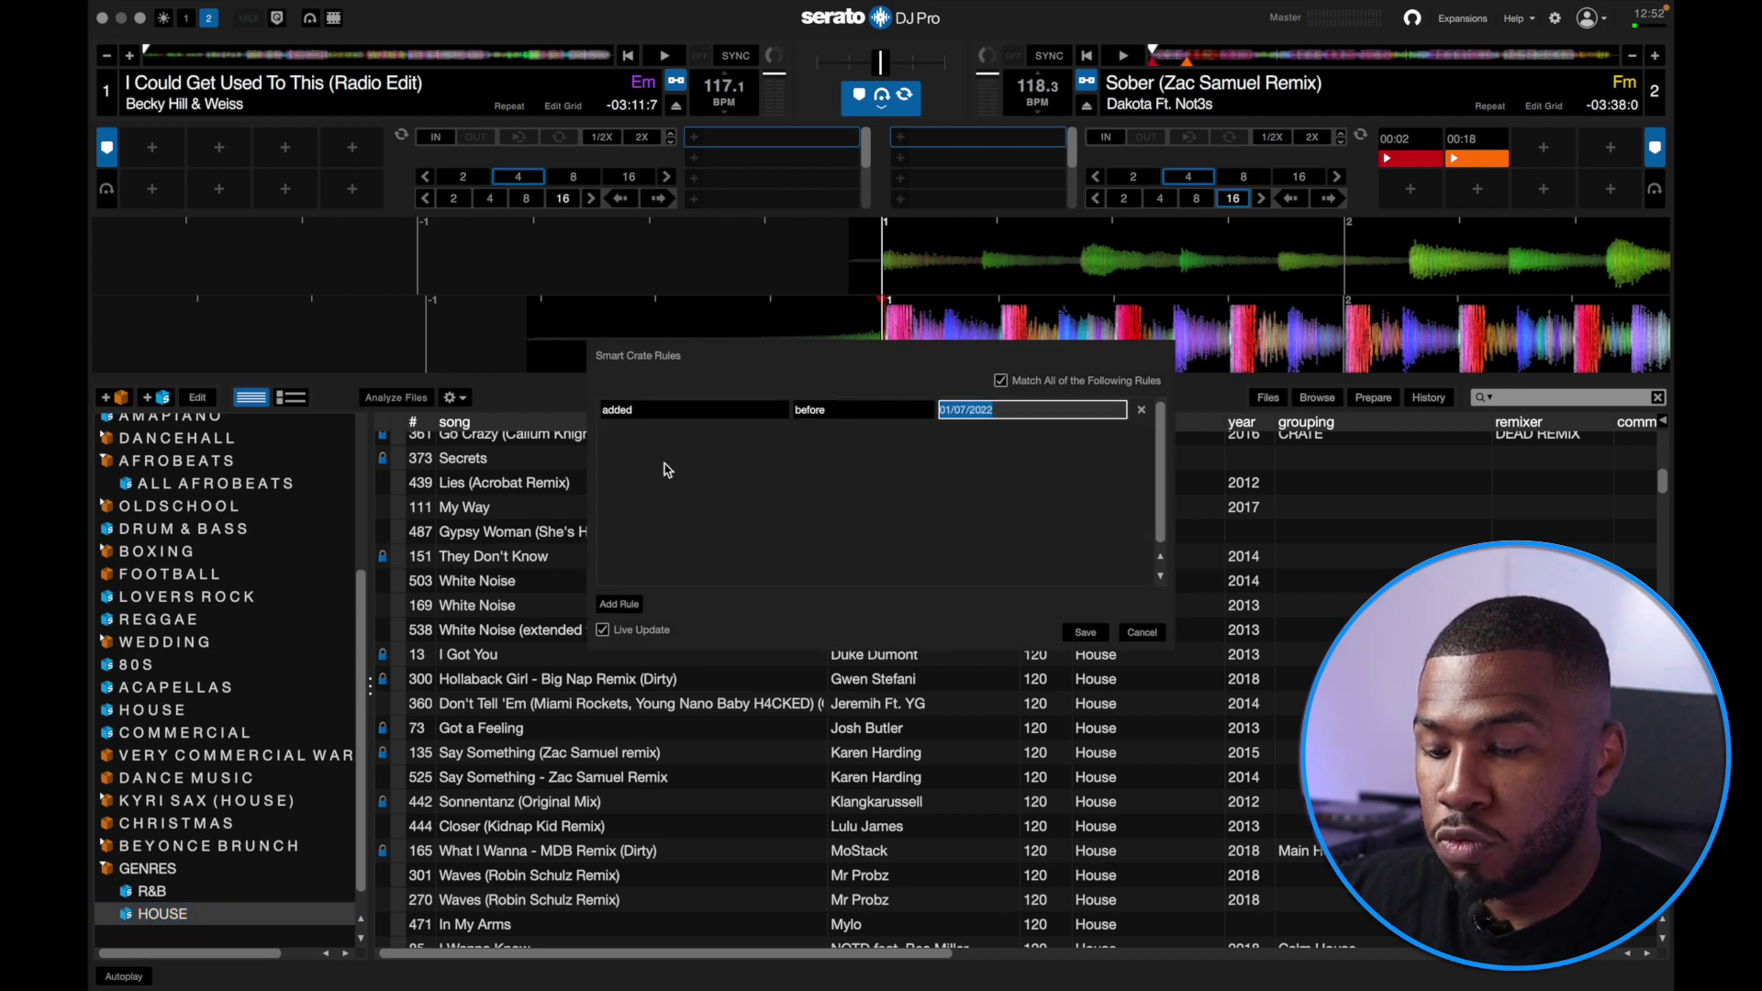
pyautogui.click(694, 415)
pyautogui.click(655, 545)
pyautogui.click(824, 417)
pyautogui.click(825, 431)
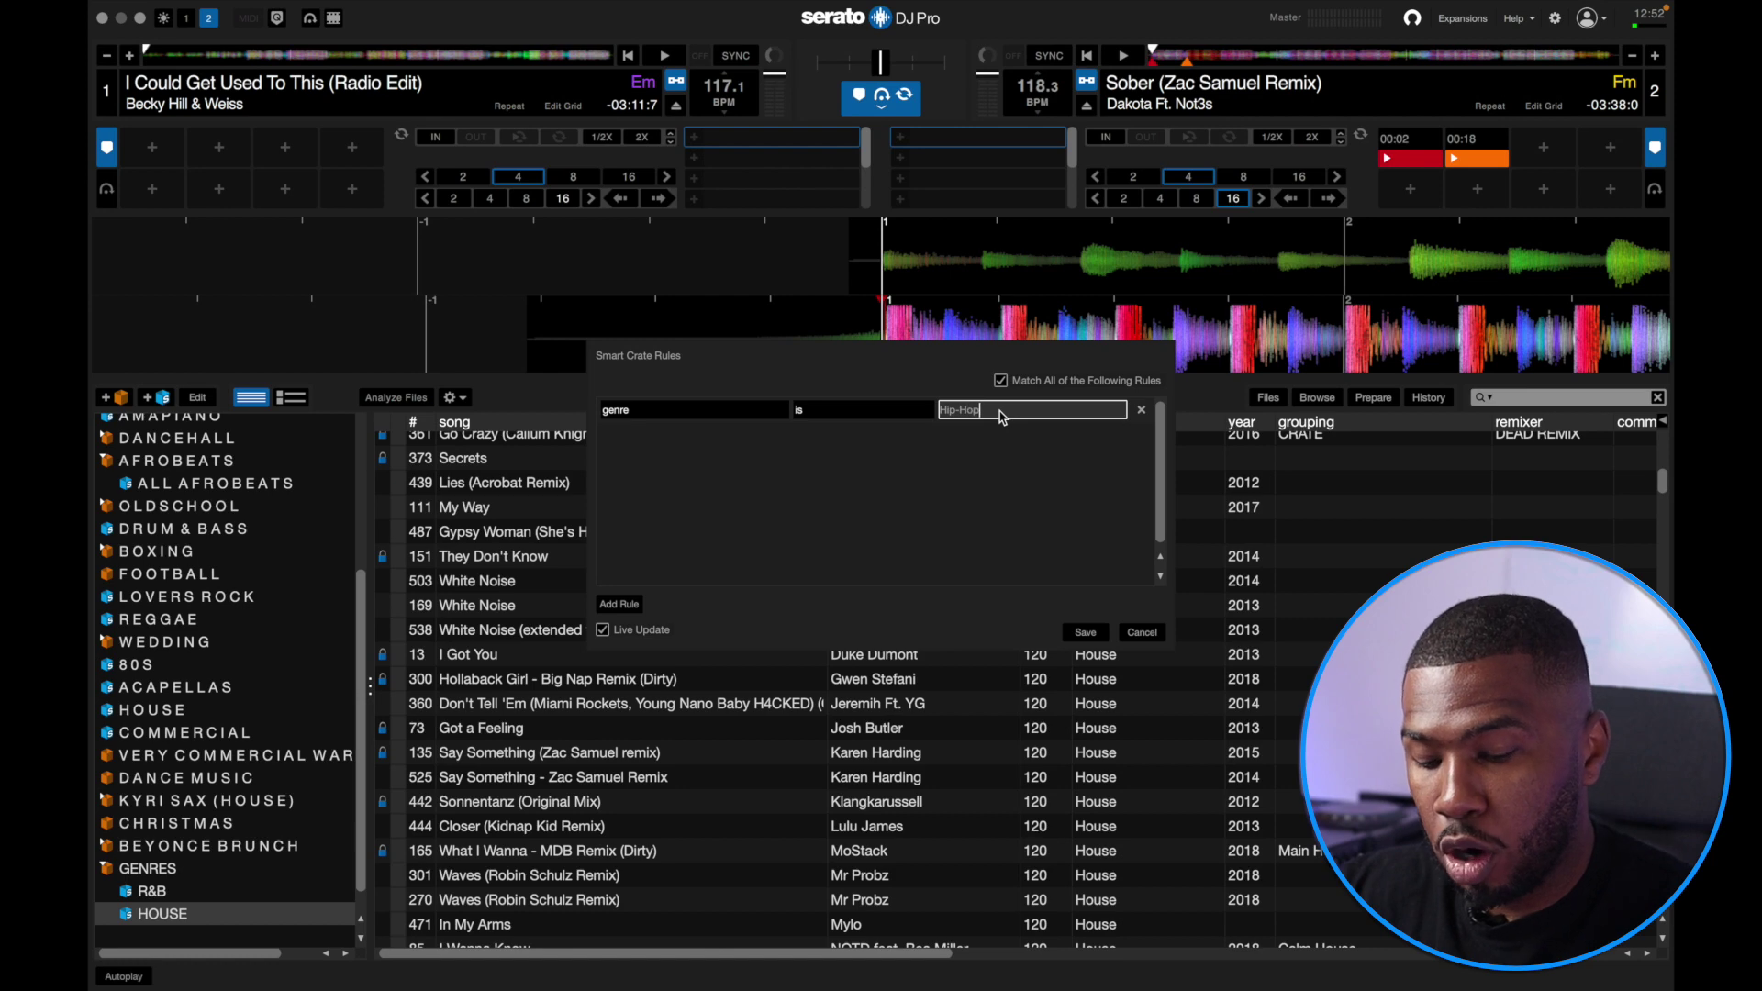
pyautogui.write('Hip-Hop/Rap')
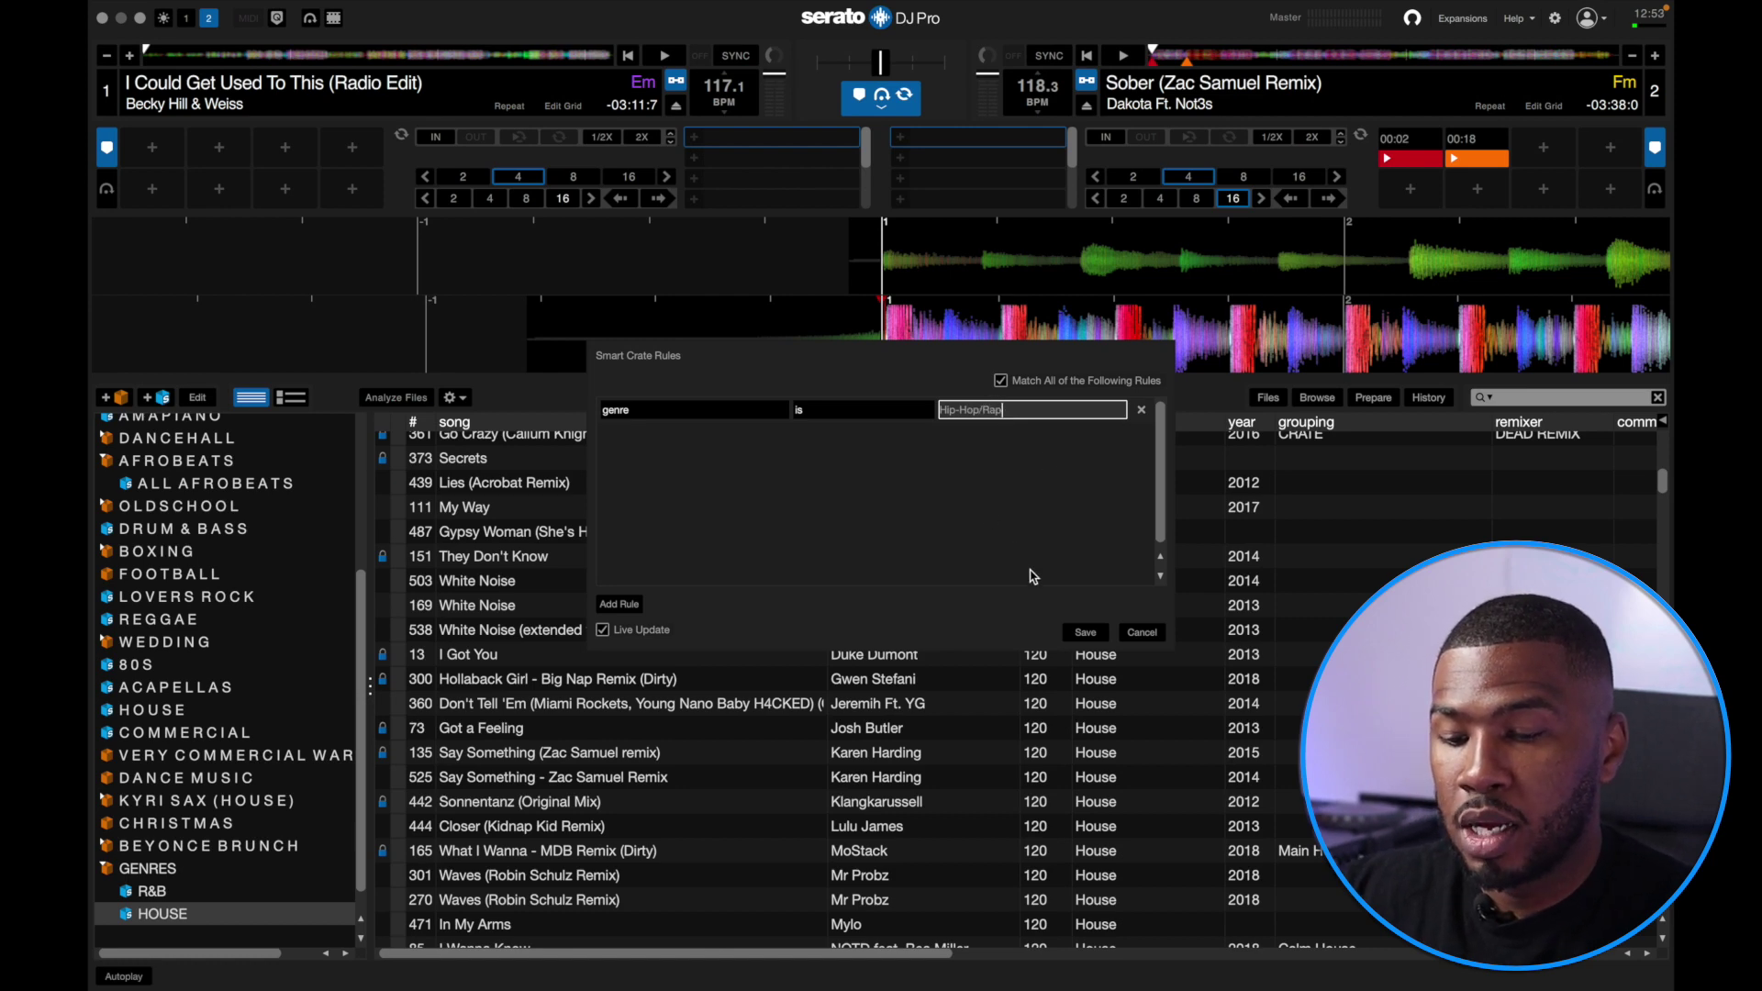
pyautogui.click(1085, 633)
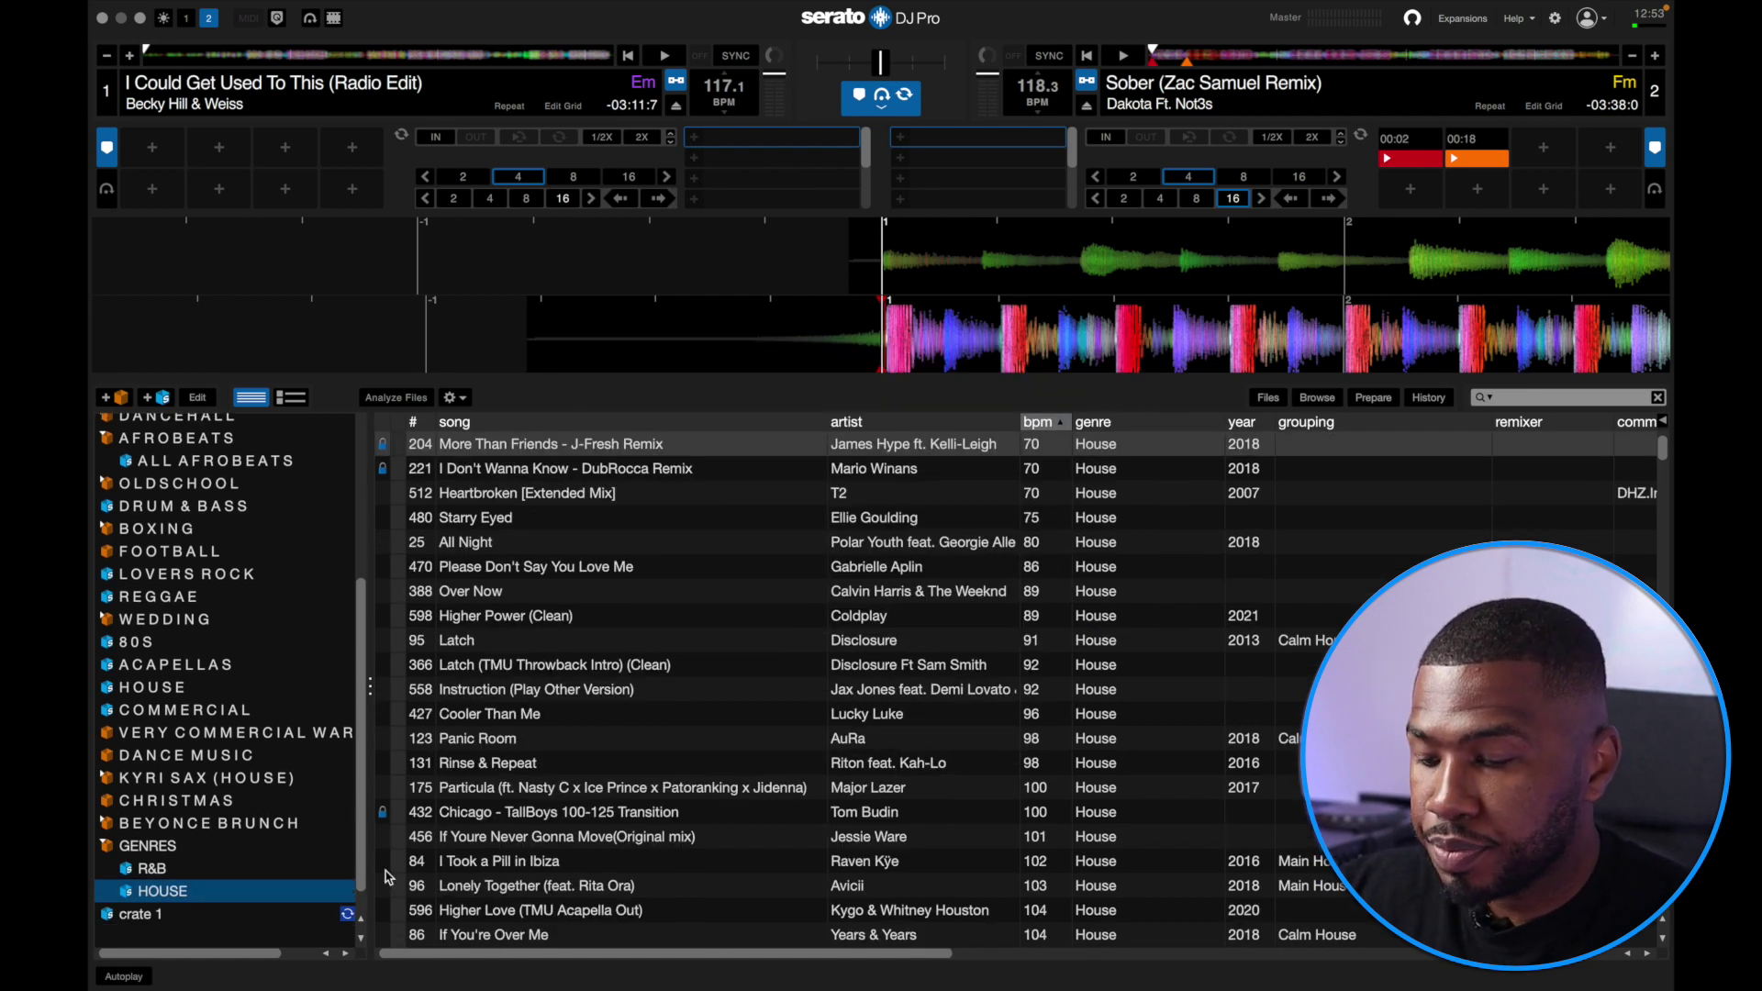
pyautogui.click(135, 914)
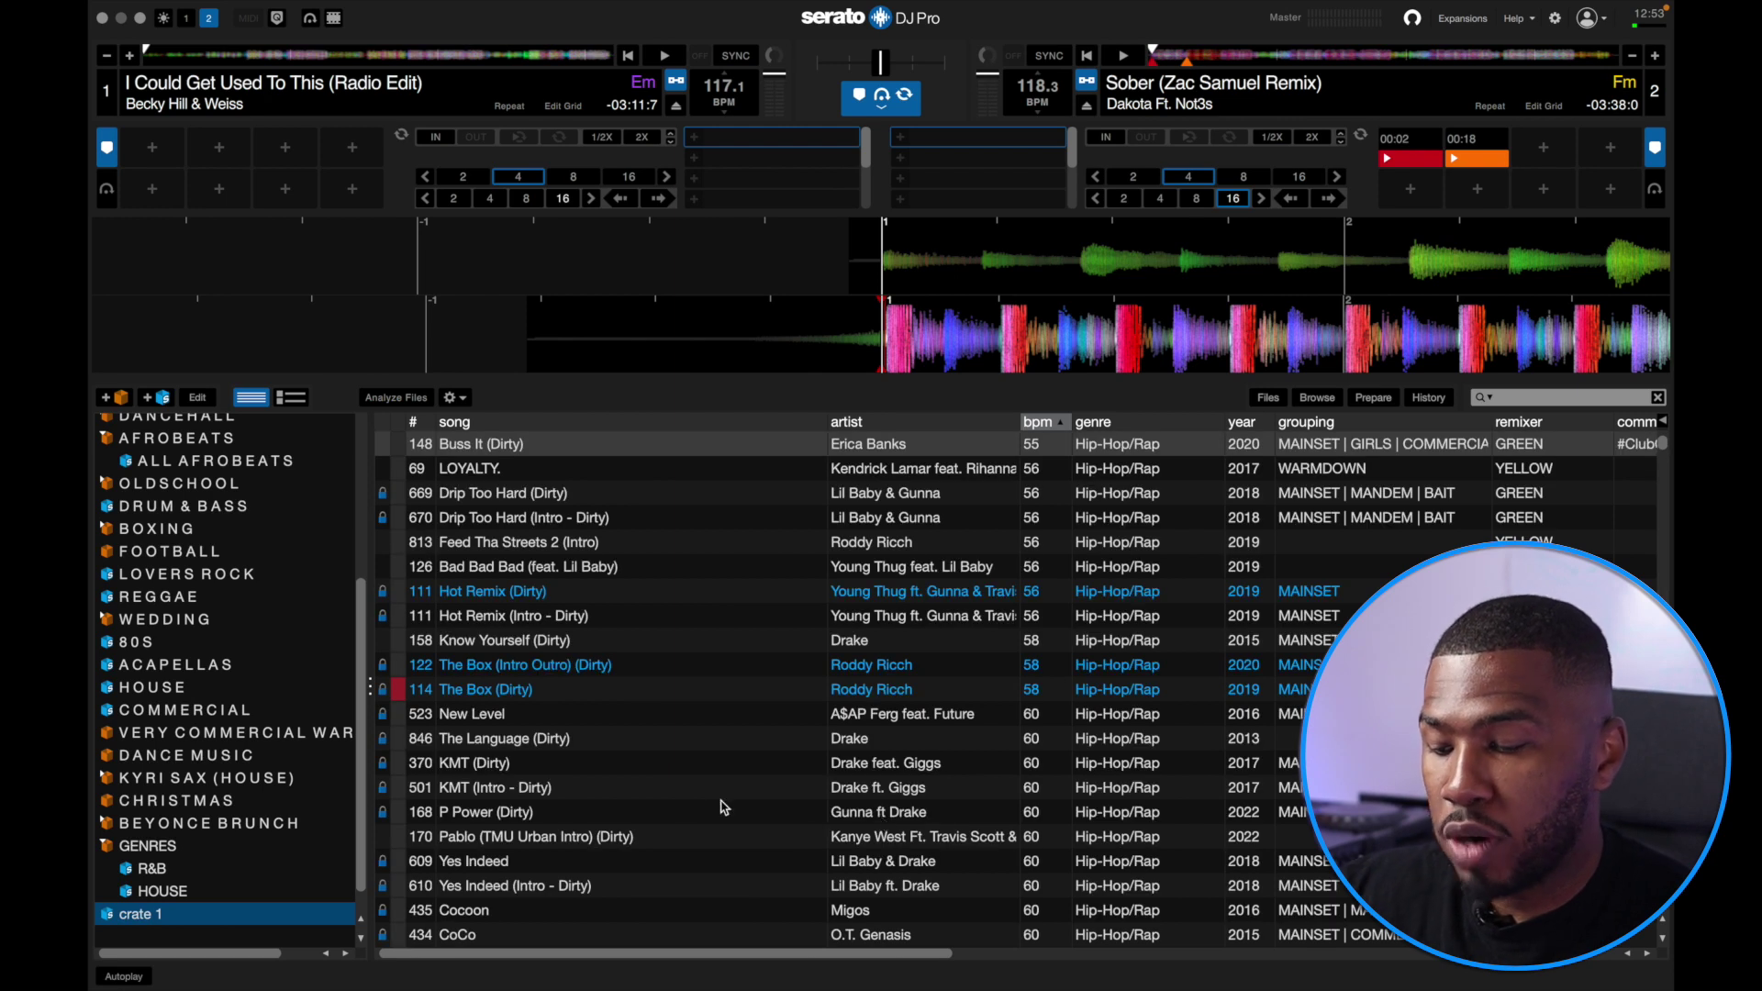
pyautogui.doubleClick(124, 916)
pyautogui.write('HIPHOP')
pyautogui.press('Return')
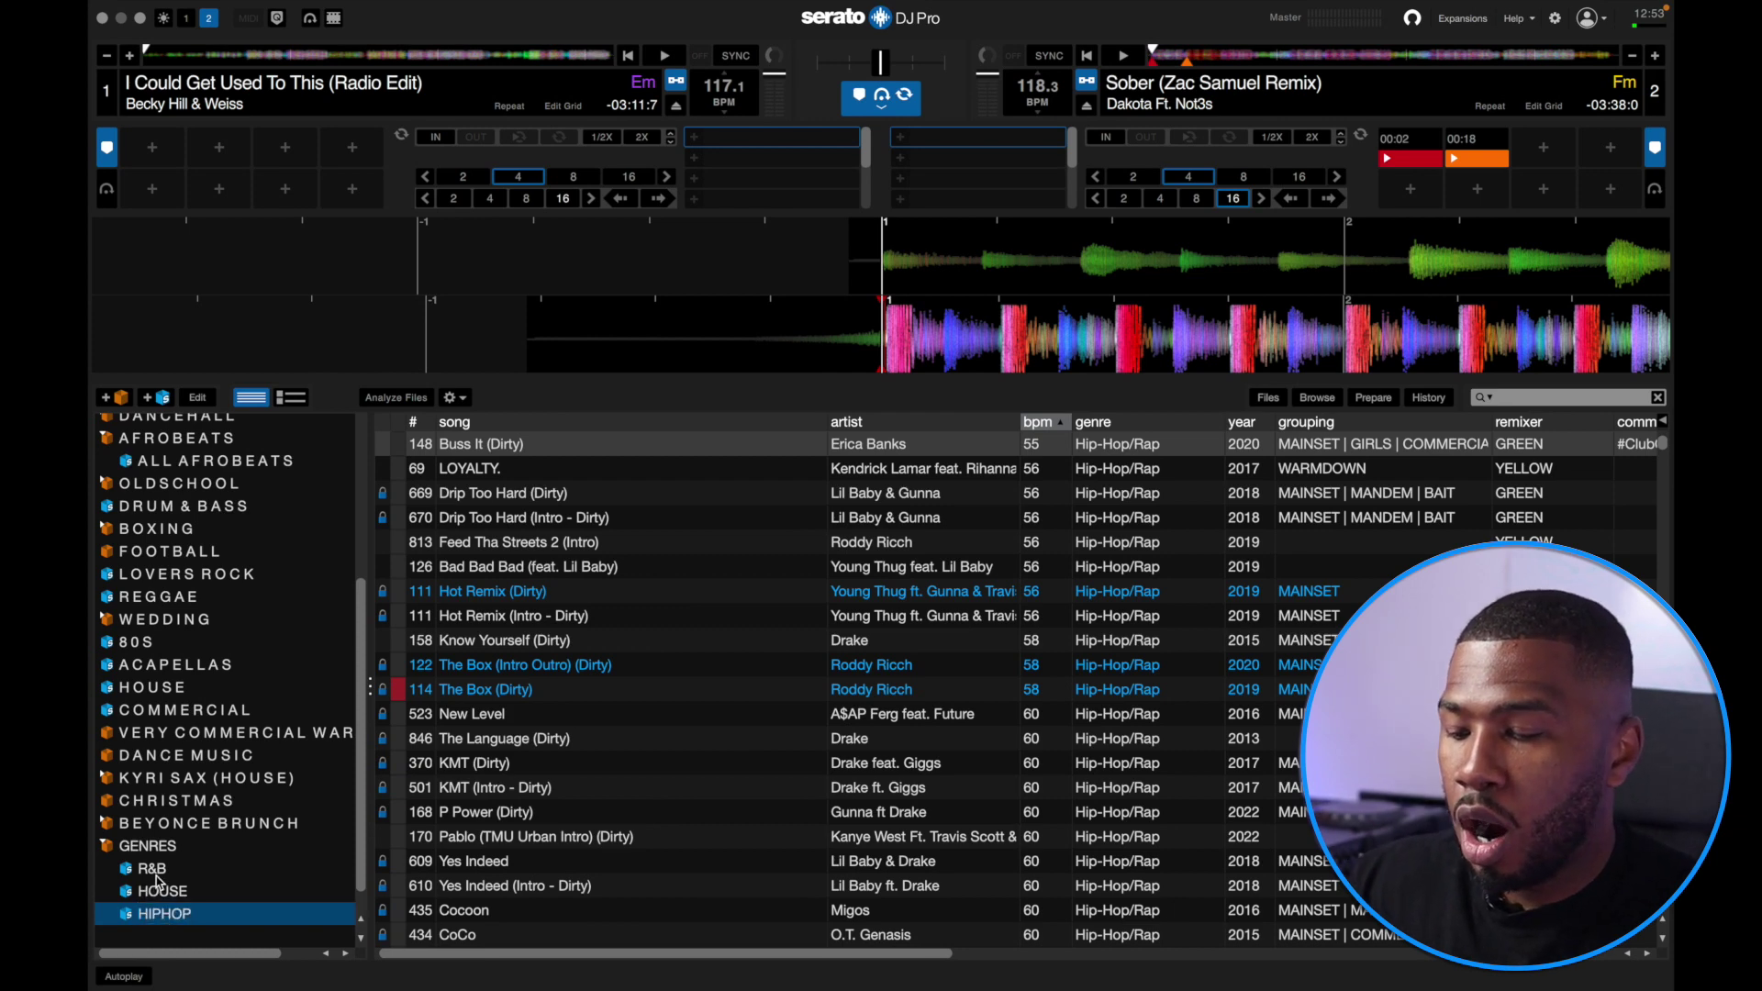
pyautogui.click(149, 869)
pyautogui.click(175, 892)
pyautogui.click(164, 914)
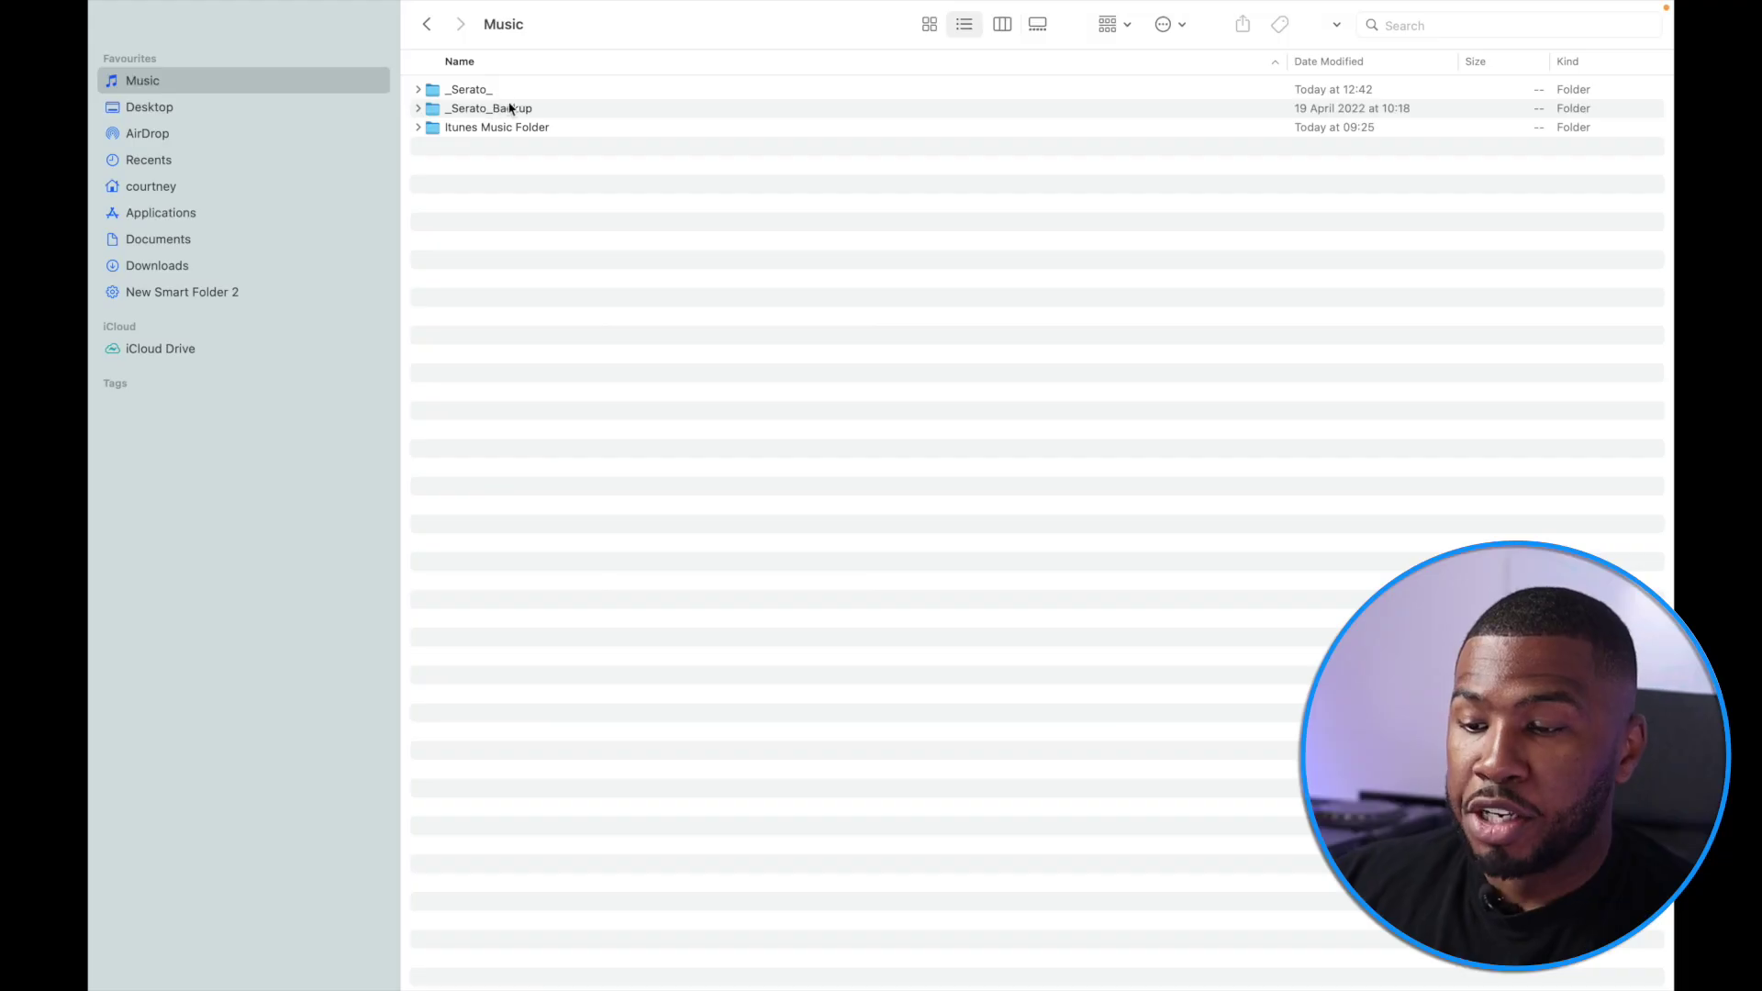
# Step: Point out the _Serato_, _Serato_Backup and Itunes Music Folder folders in Music
pyautogui.click(496, 93)
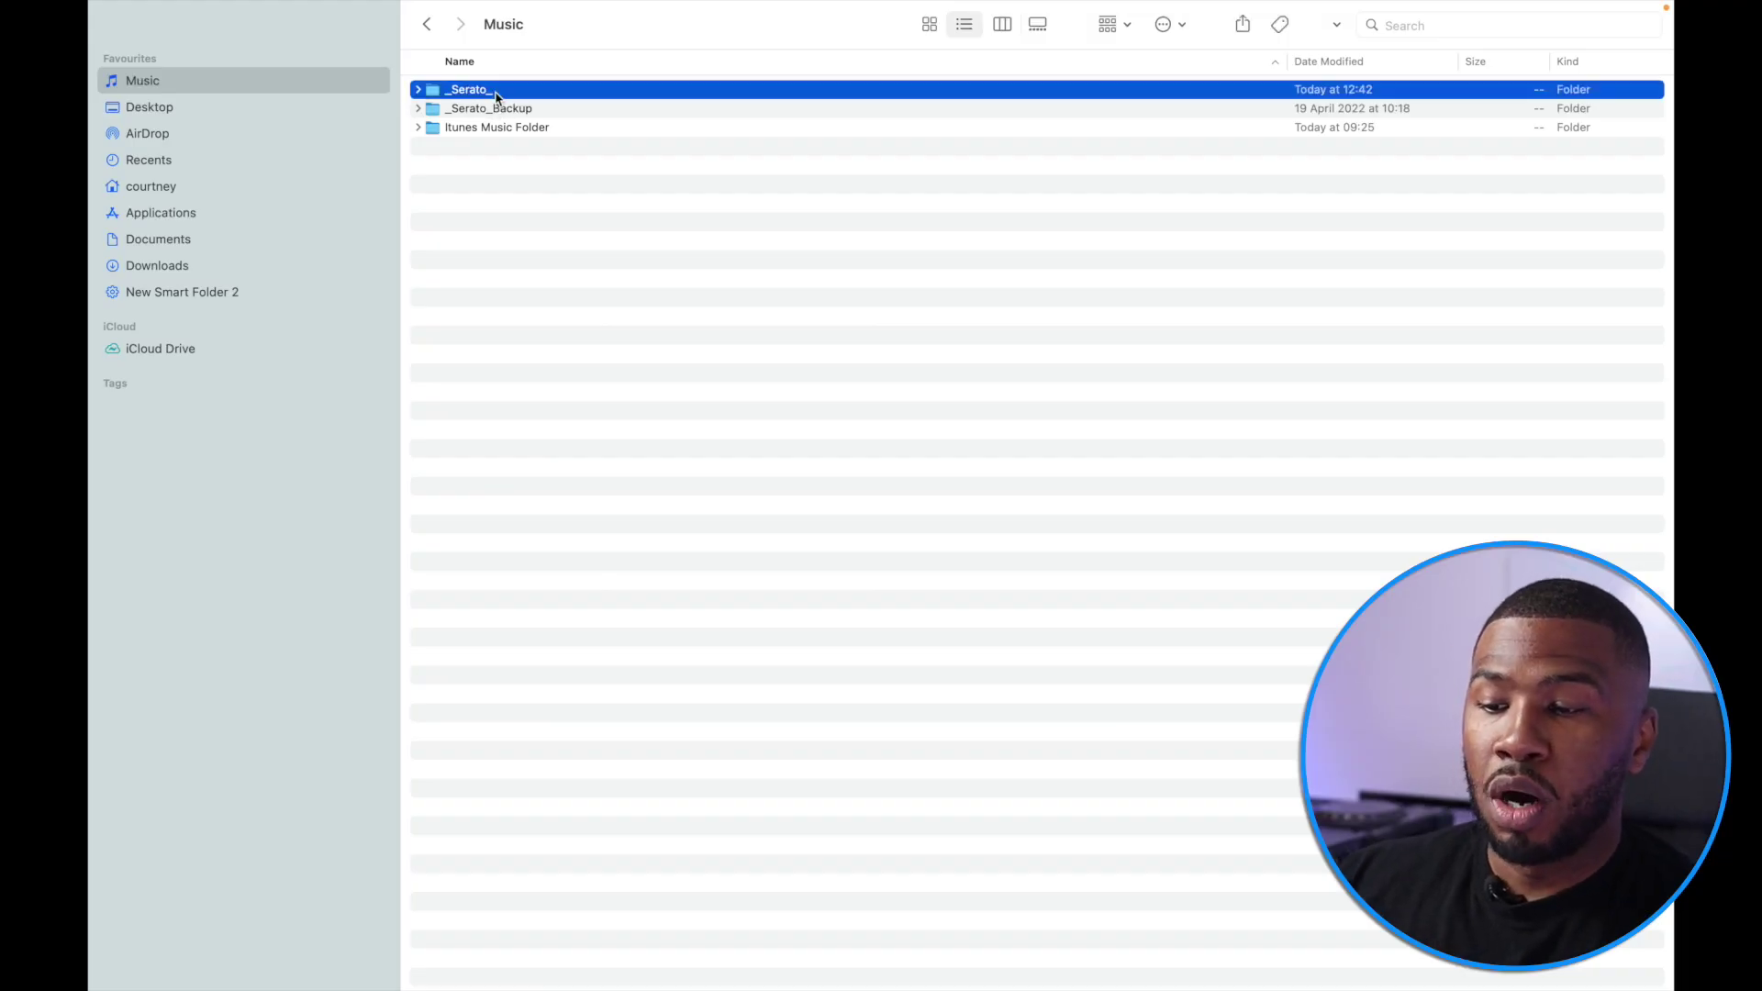
pyautogui.keyDown('shift'); pyautogui.click(454, 113); pyautogui.keyUp('shift')
pyautogui.click(457, 129)
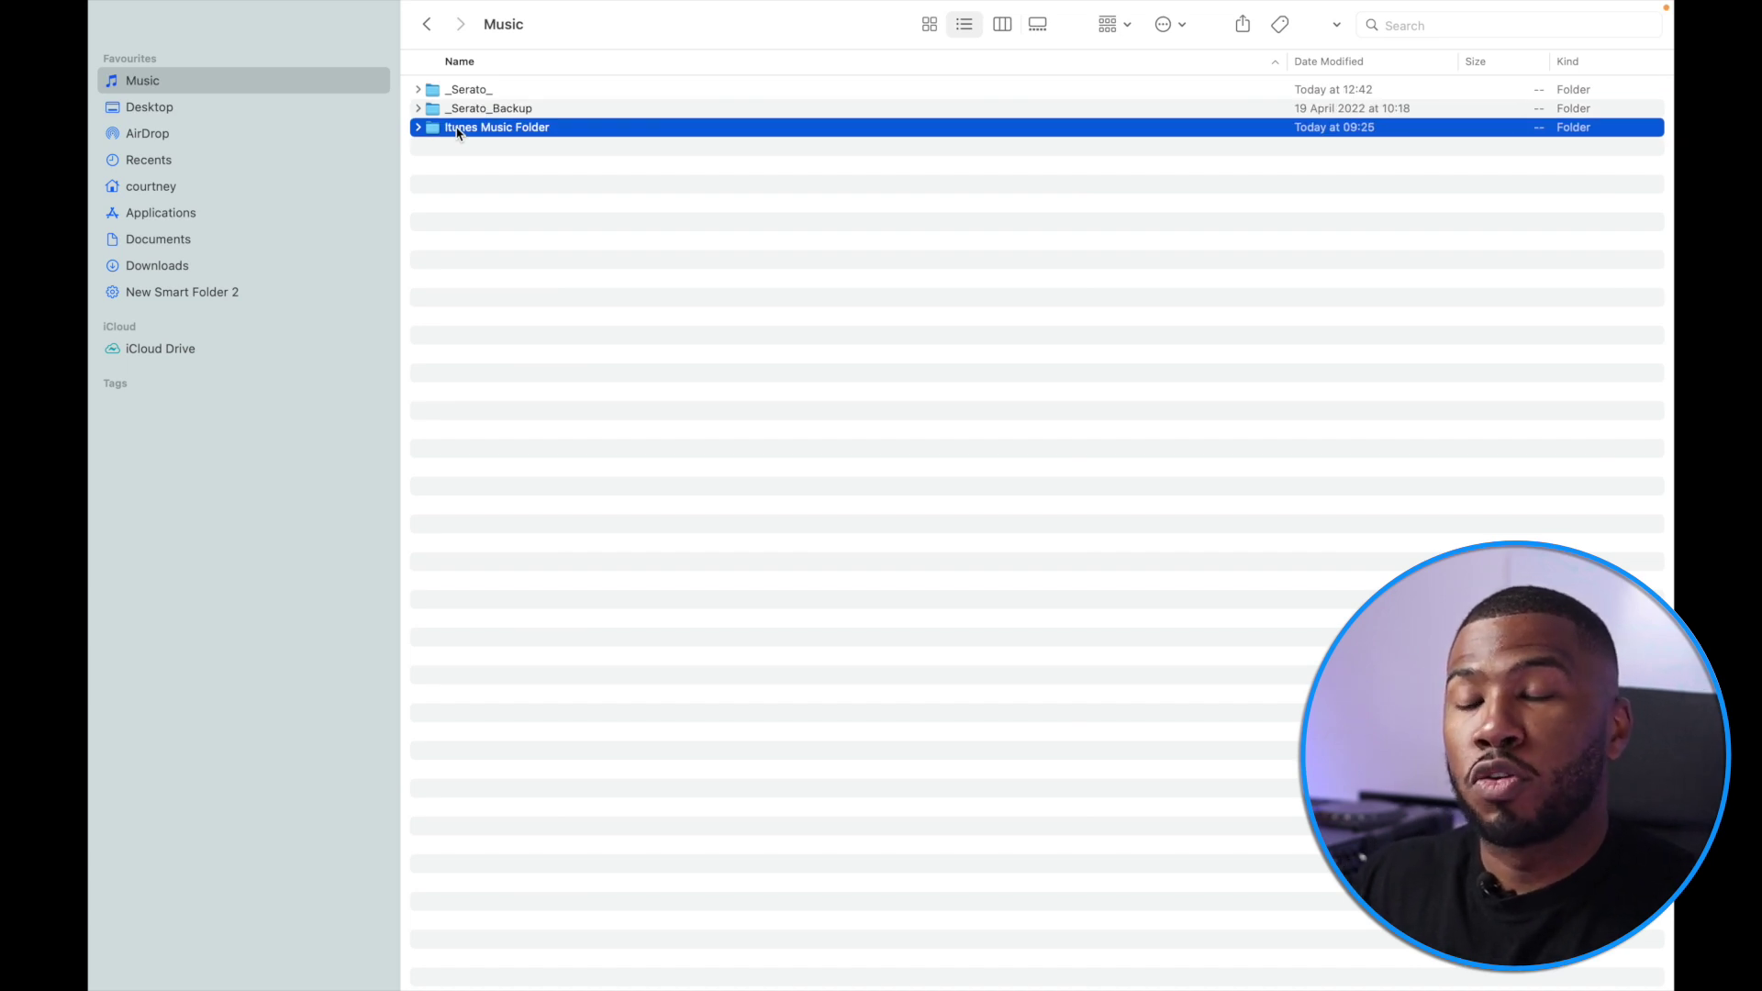
pyautogui.click(504, 190)
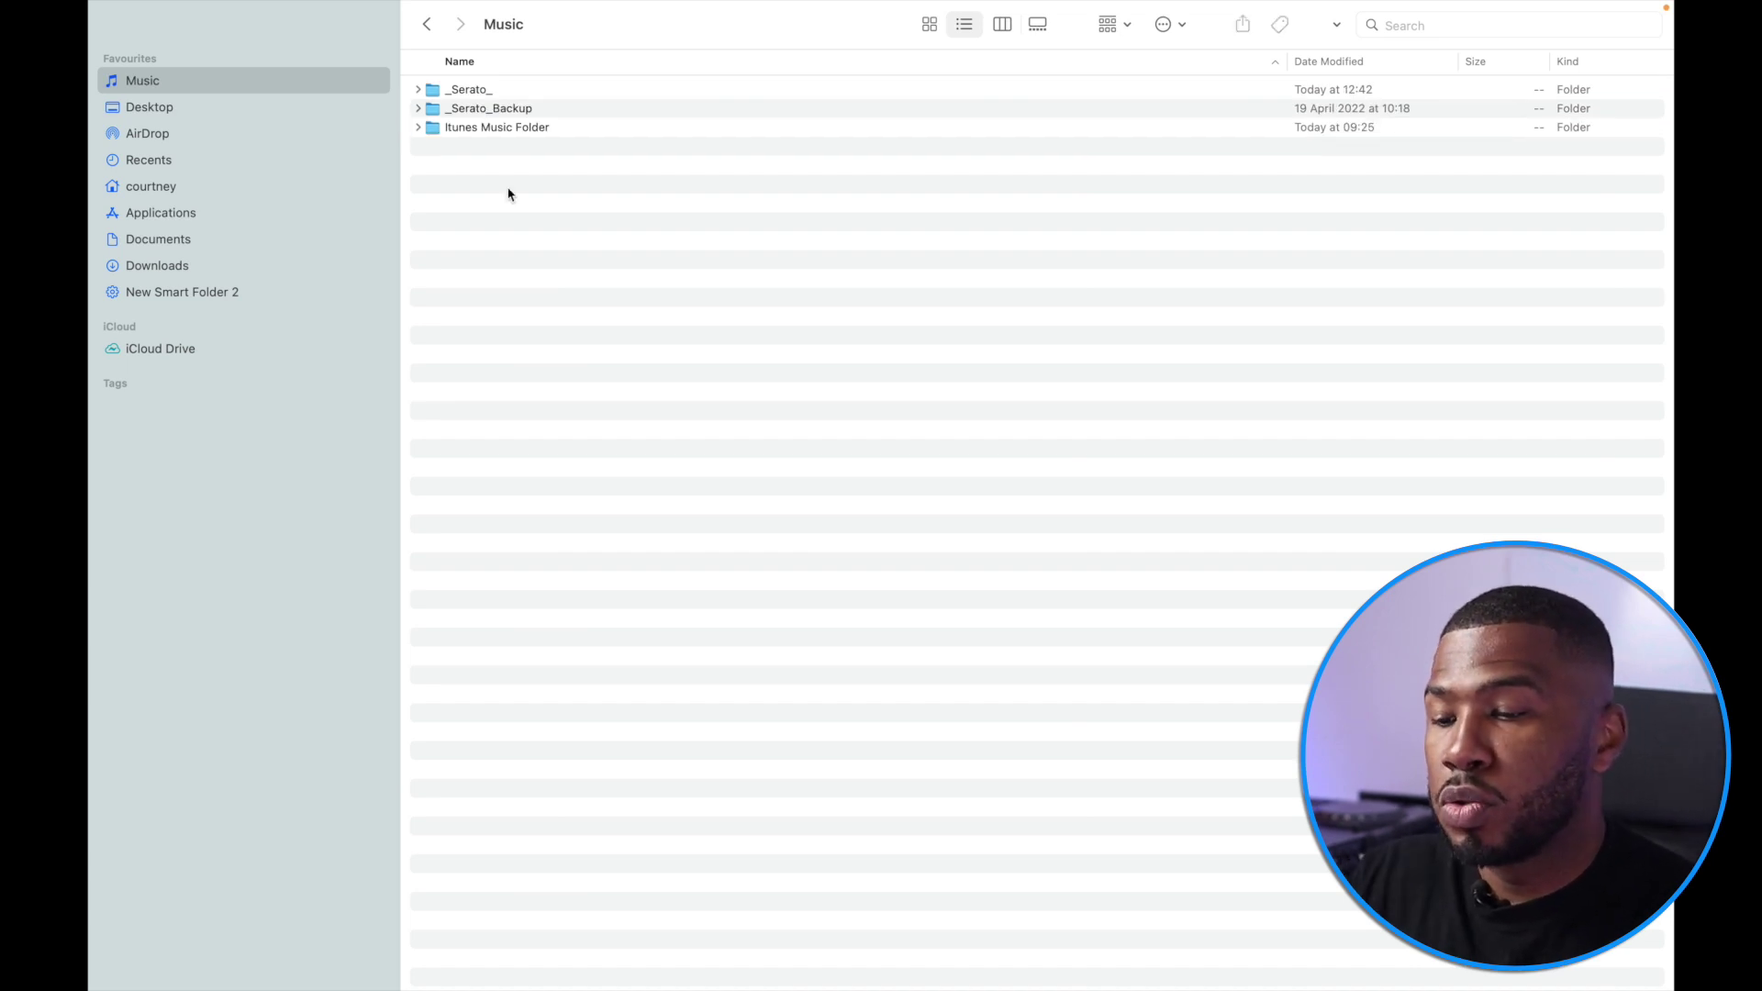
# Step: Create a folder named Music Folders inside Music and open it
pyautogui.rightClick(498, 194)
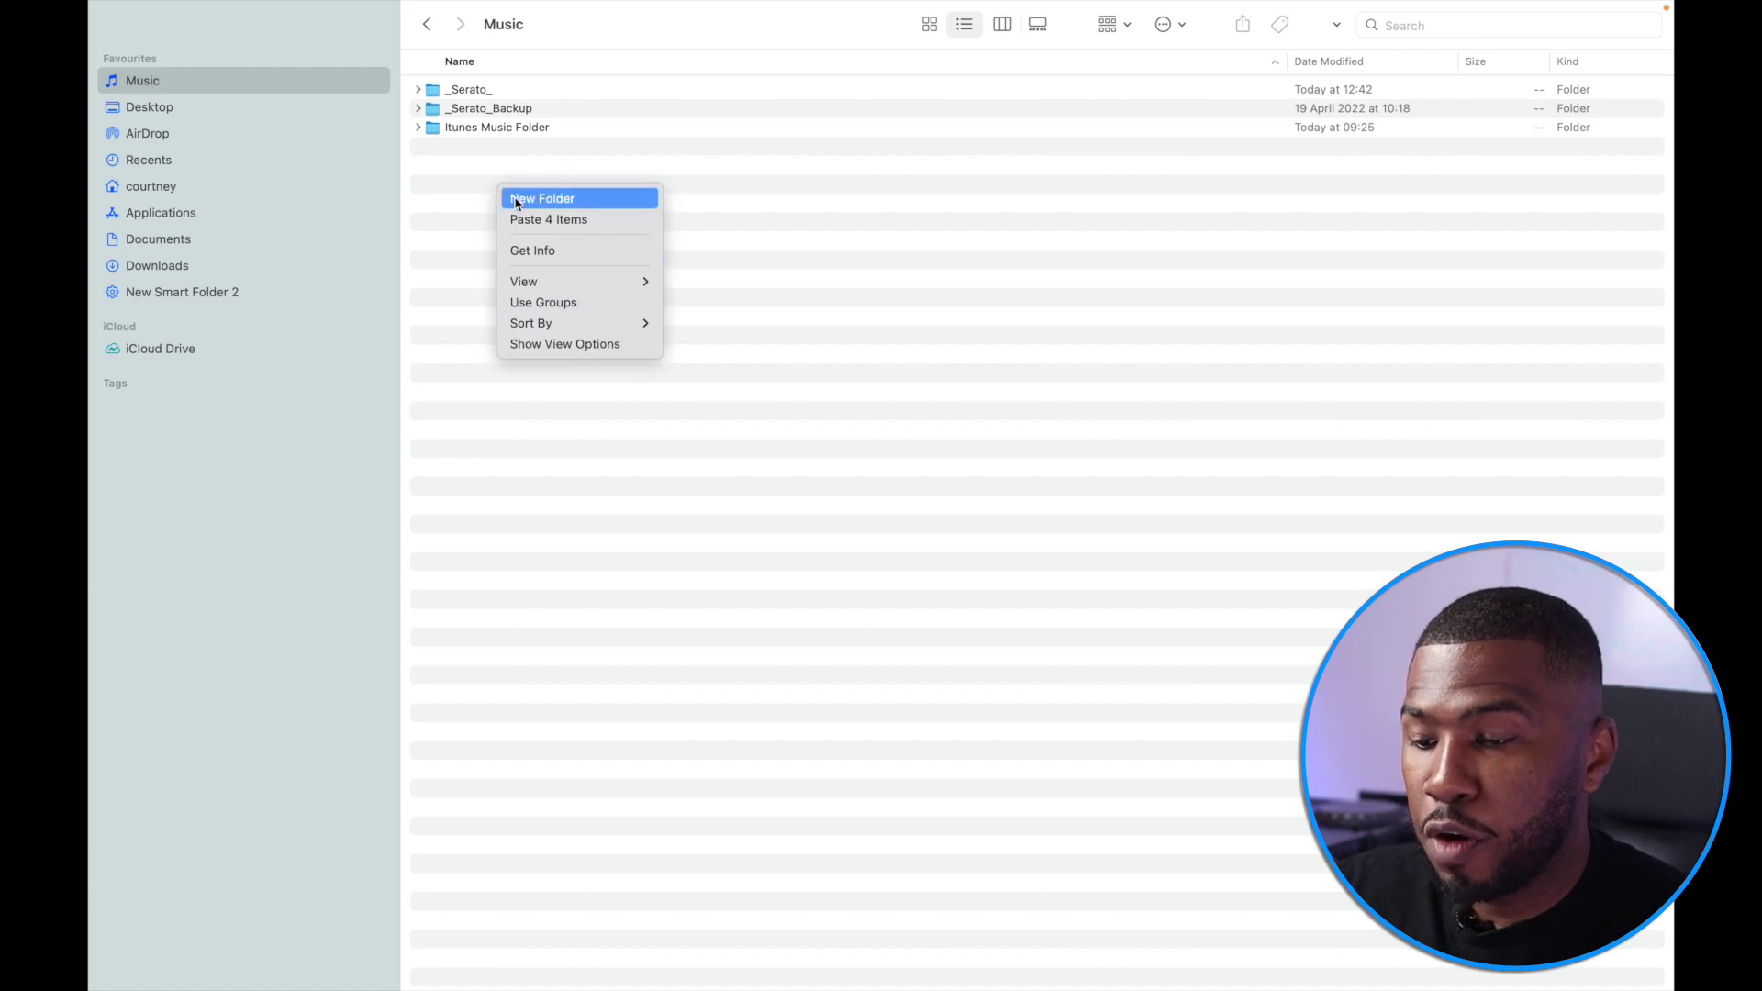
pyautogui.click(515, 198)
pyautogui.write('Music Folder')
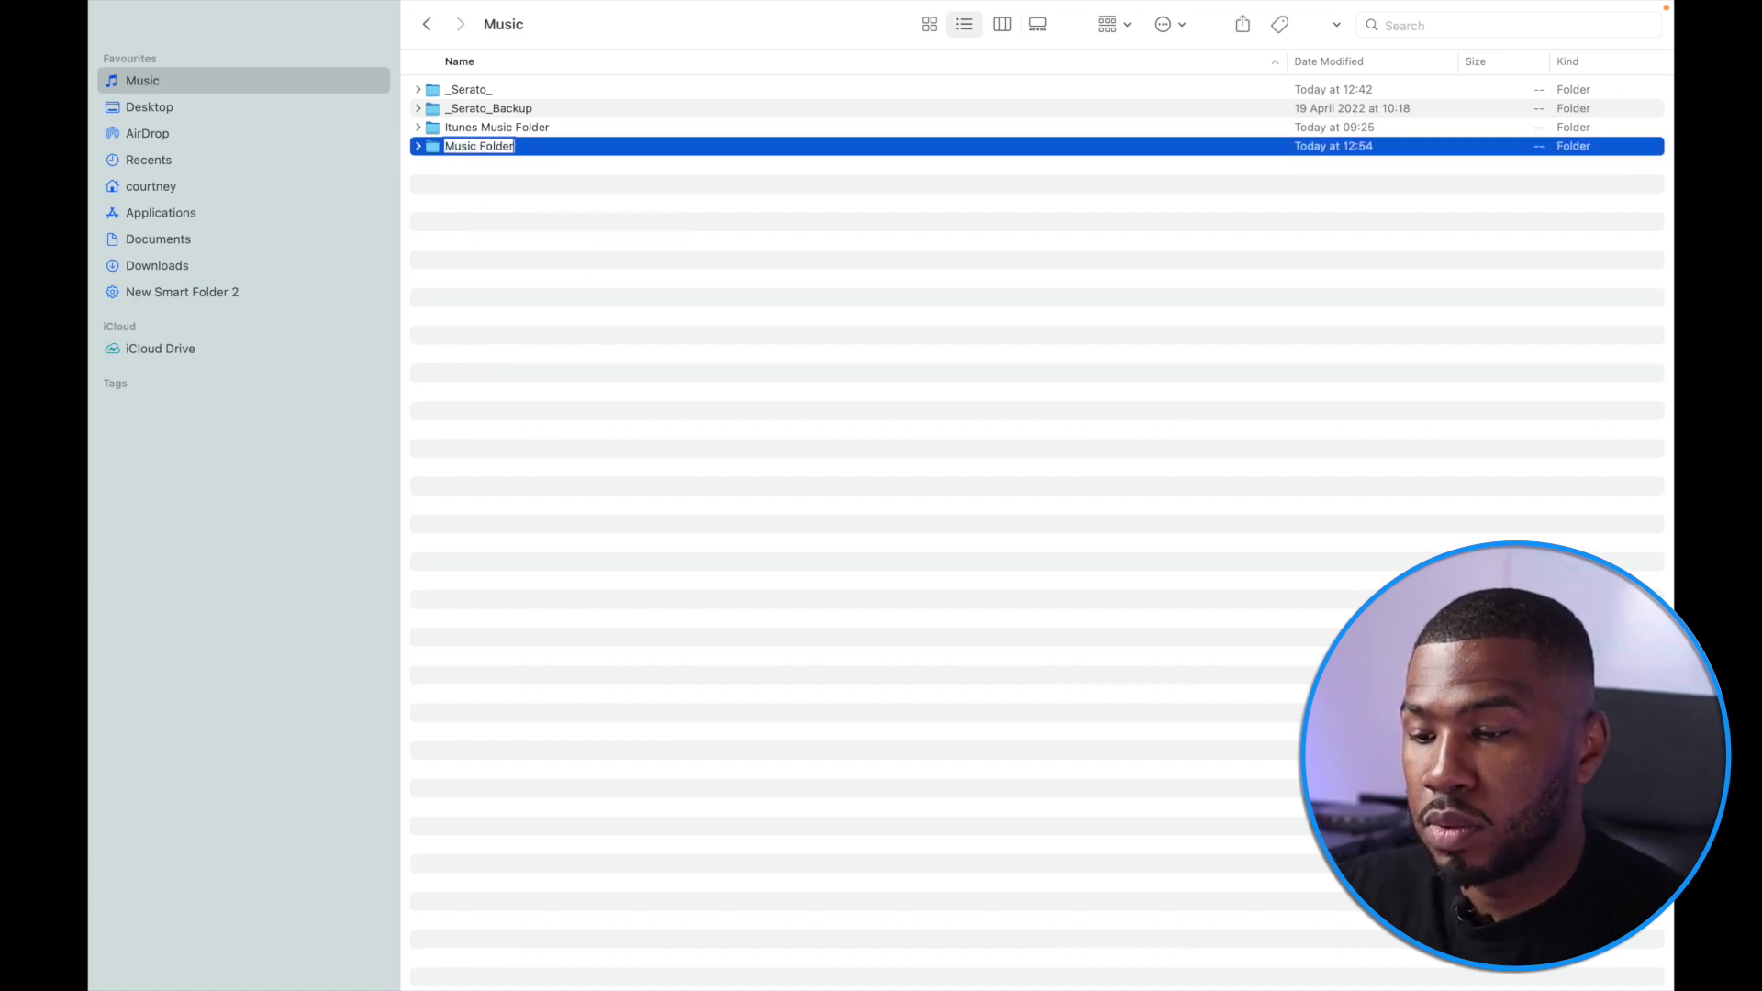
pyautogui.write('s')
pyautogui.press('Return')
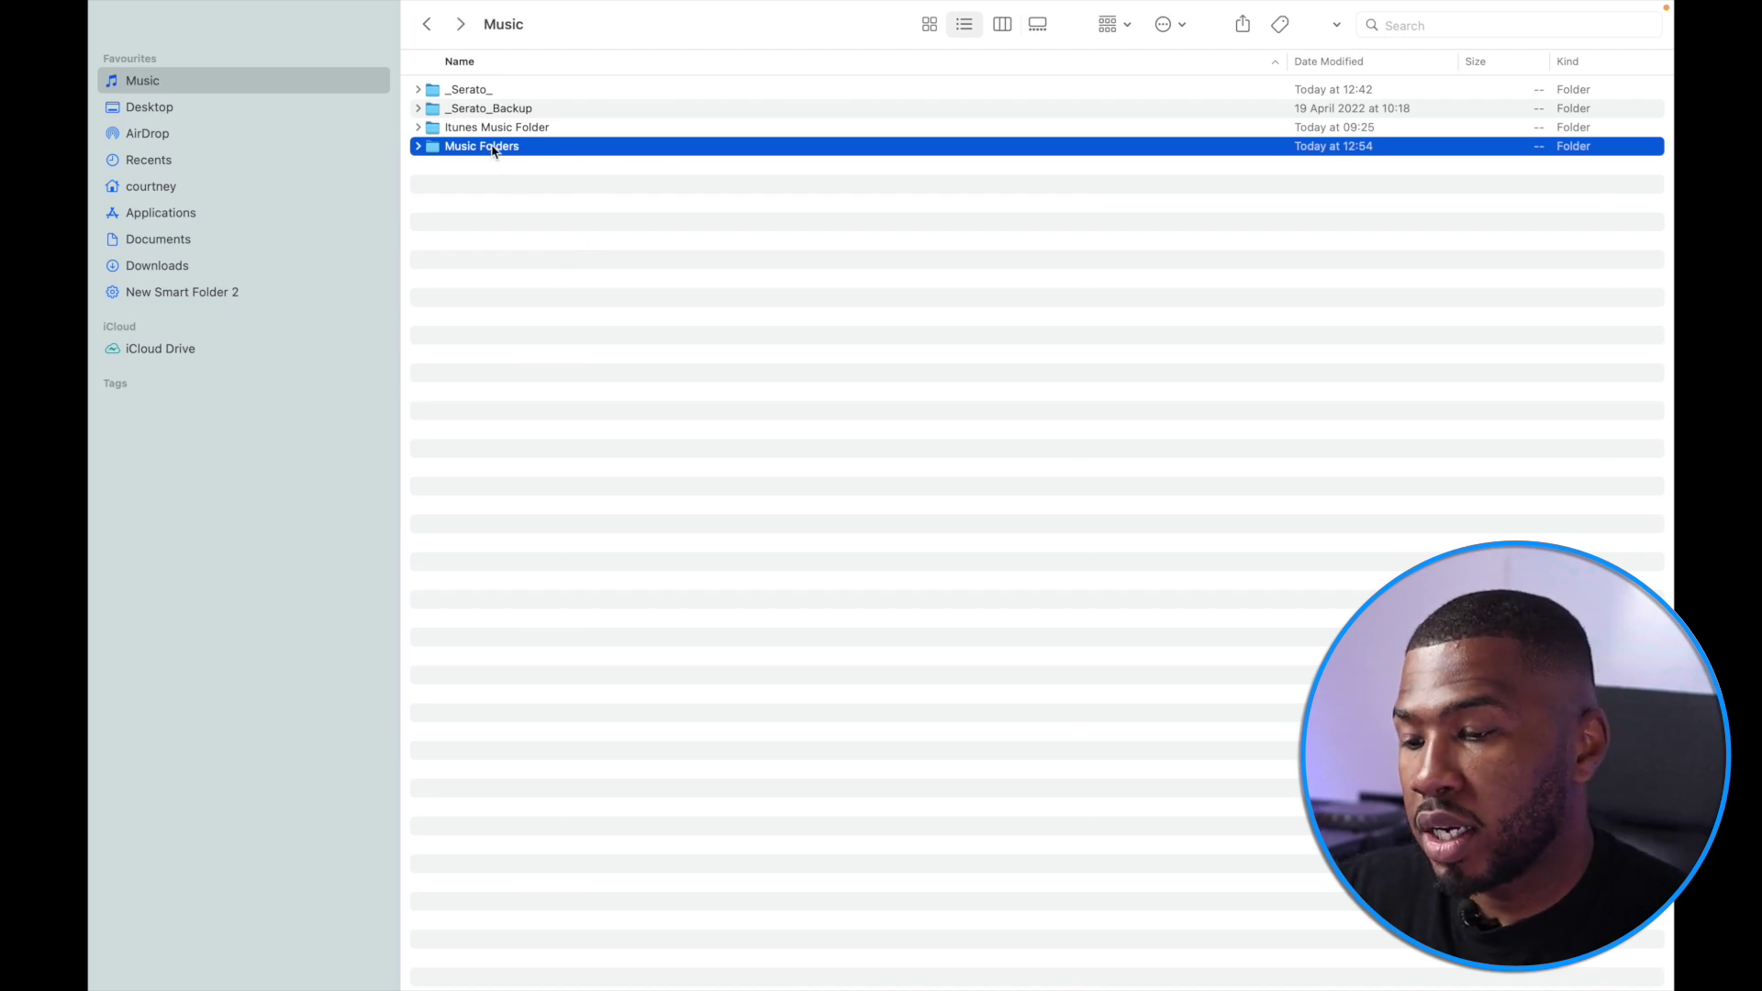
pyautogui.doubleClick(493, 150)
# Step: Create HipHop and House subfolders inside Music Folders
pyautogui.rightClick(495, 118)
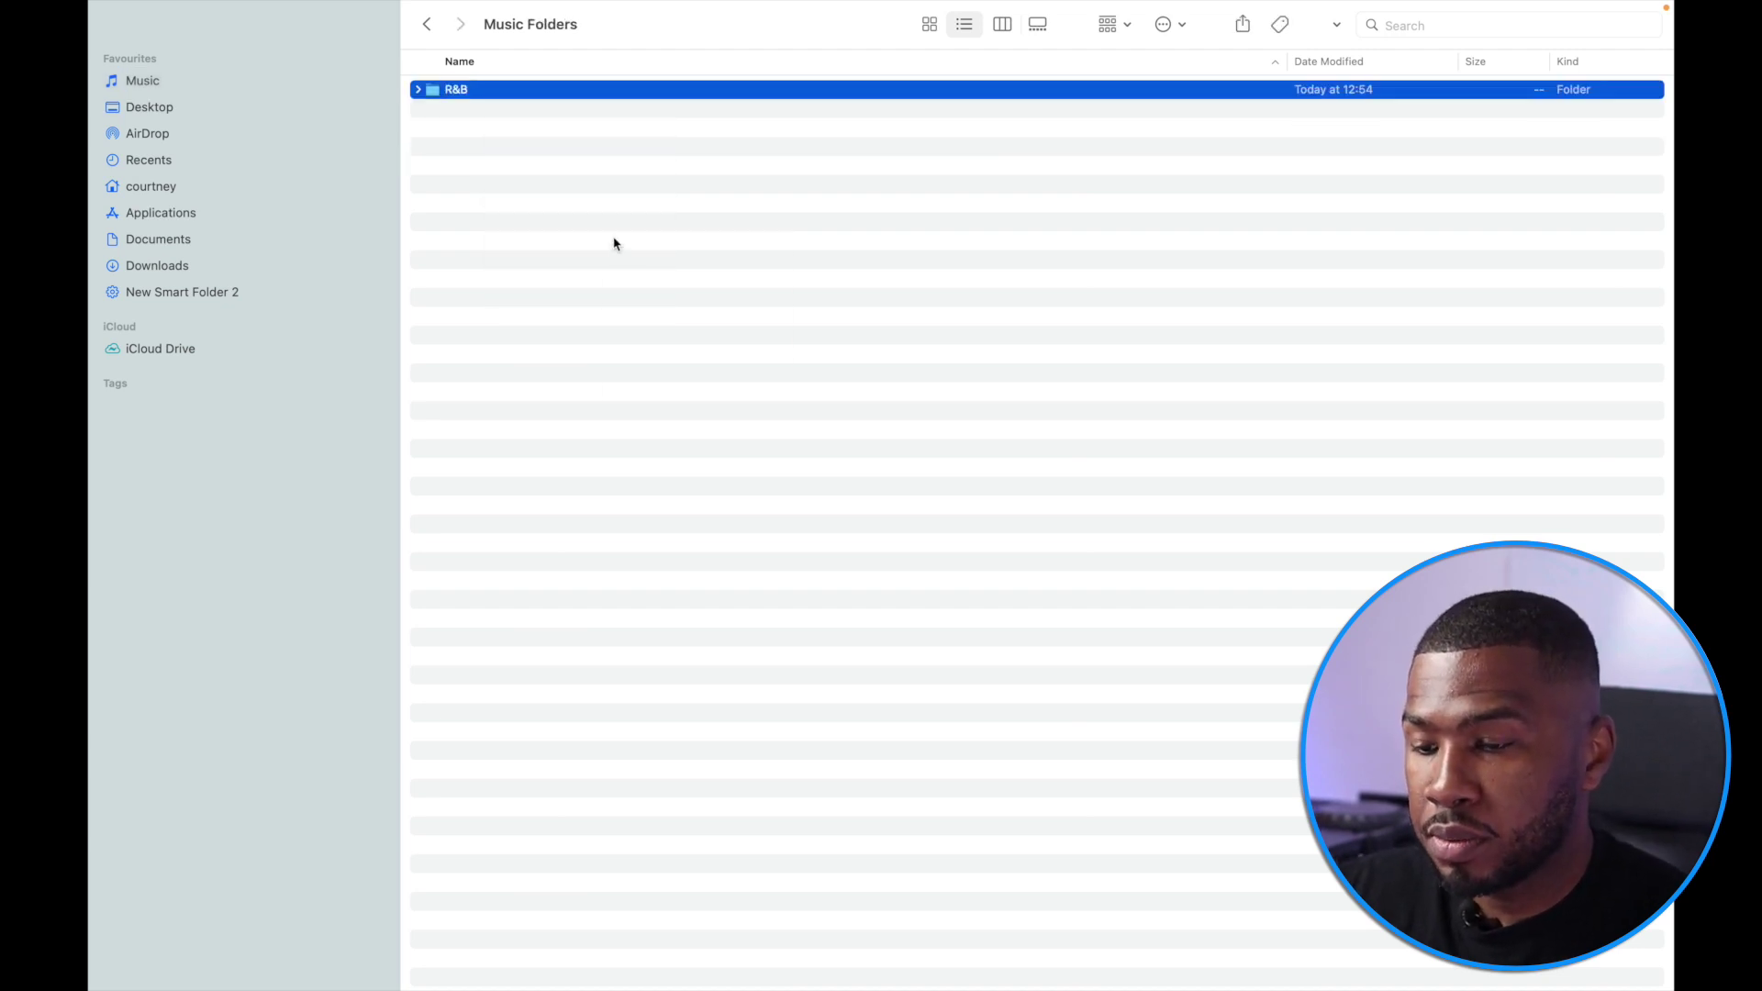
pyautogui.rightClick(615, 238)
pyautogui.click(629, 245)
pyautogui.write('HipHop')
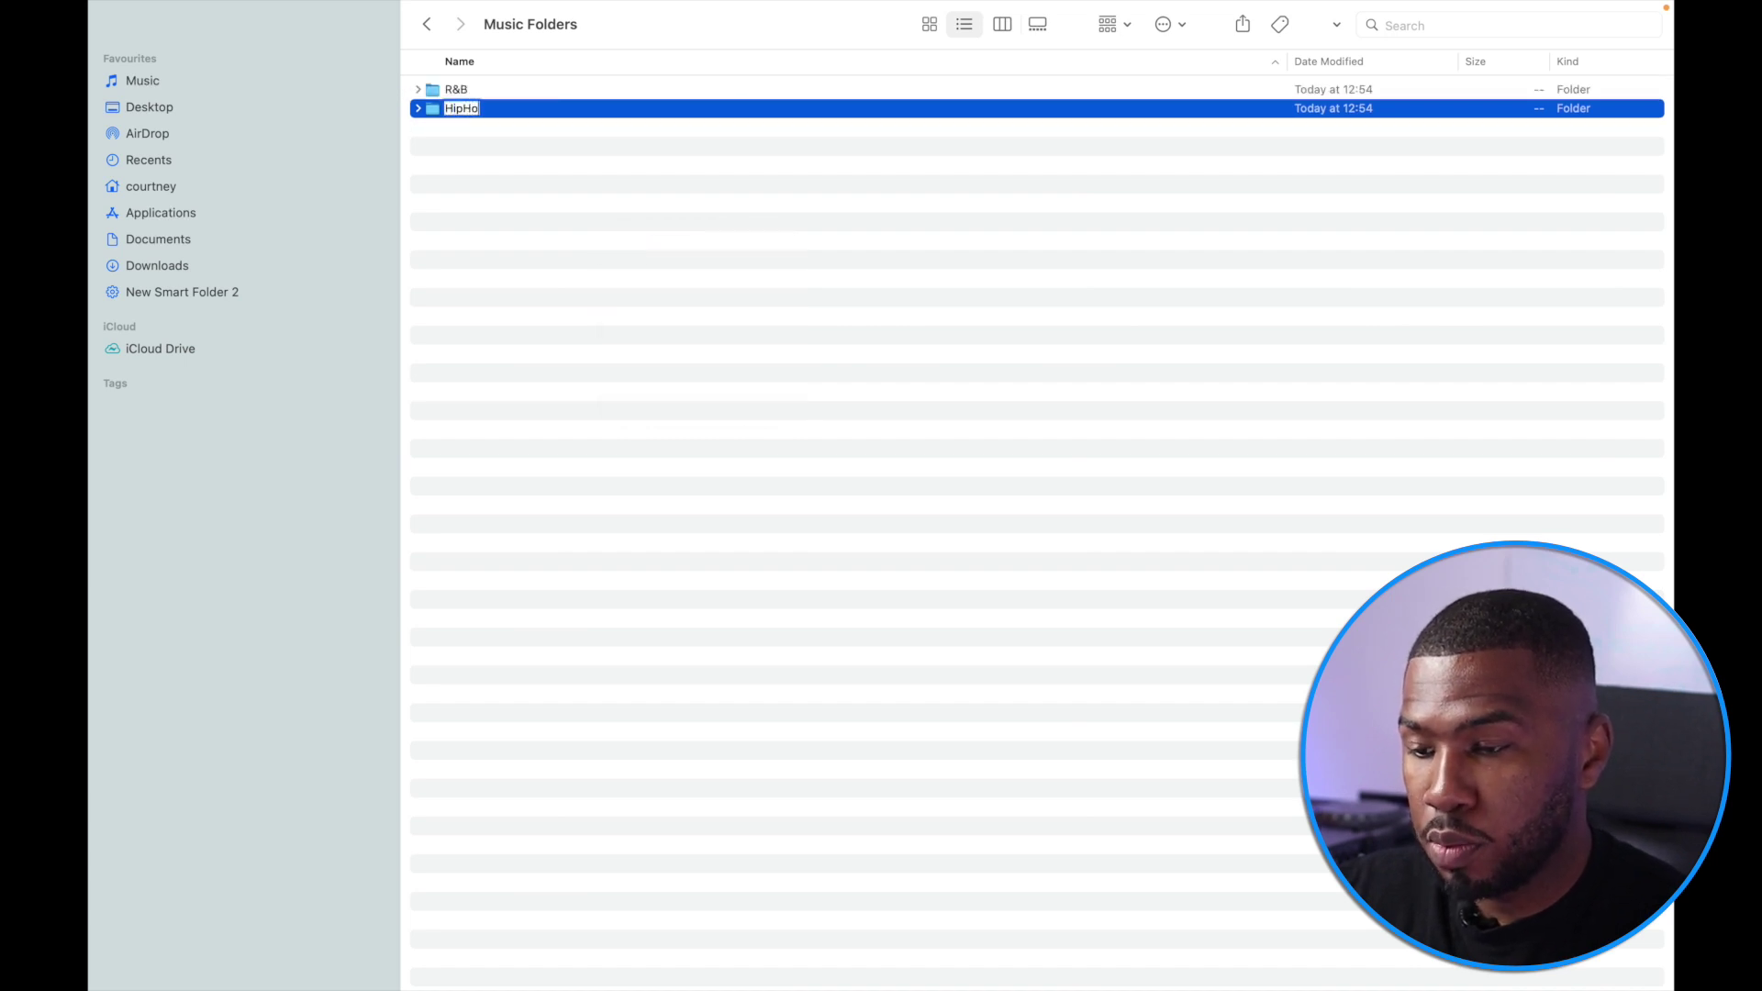
pyautogui.press('Return')
pyautogui.rightClick(630, 237)
pyautogui.click(663, 248)
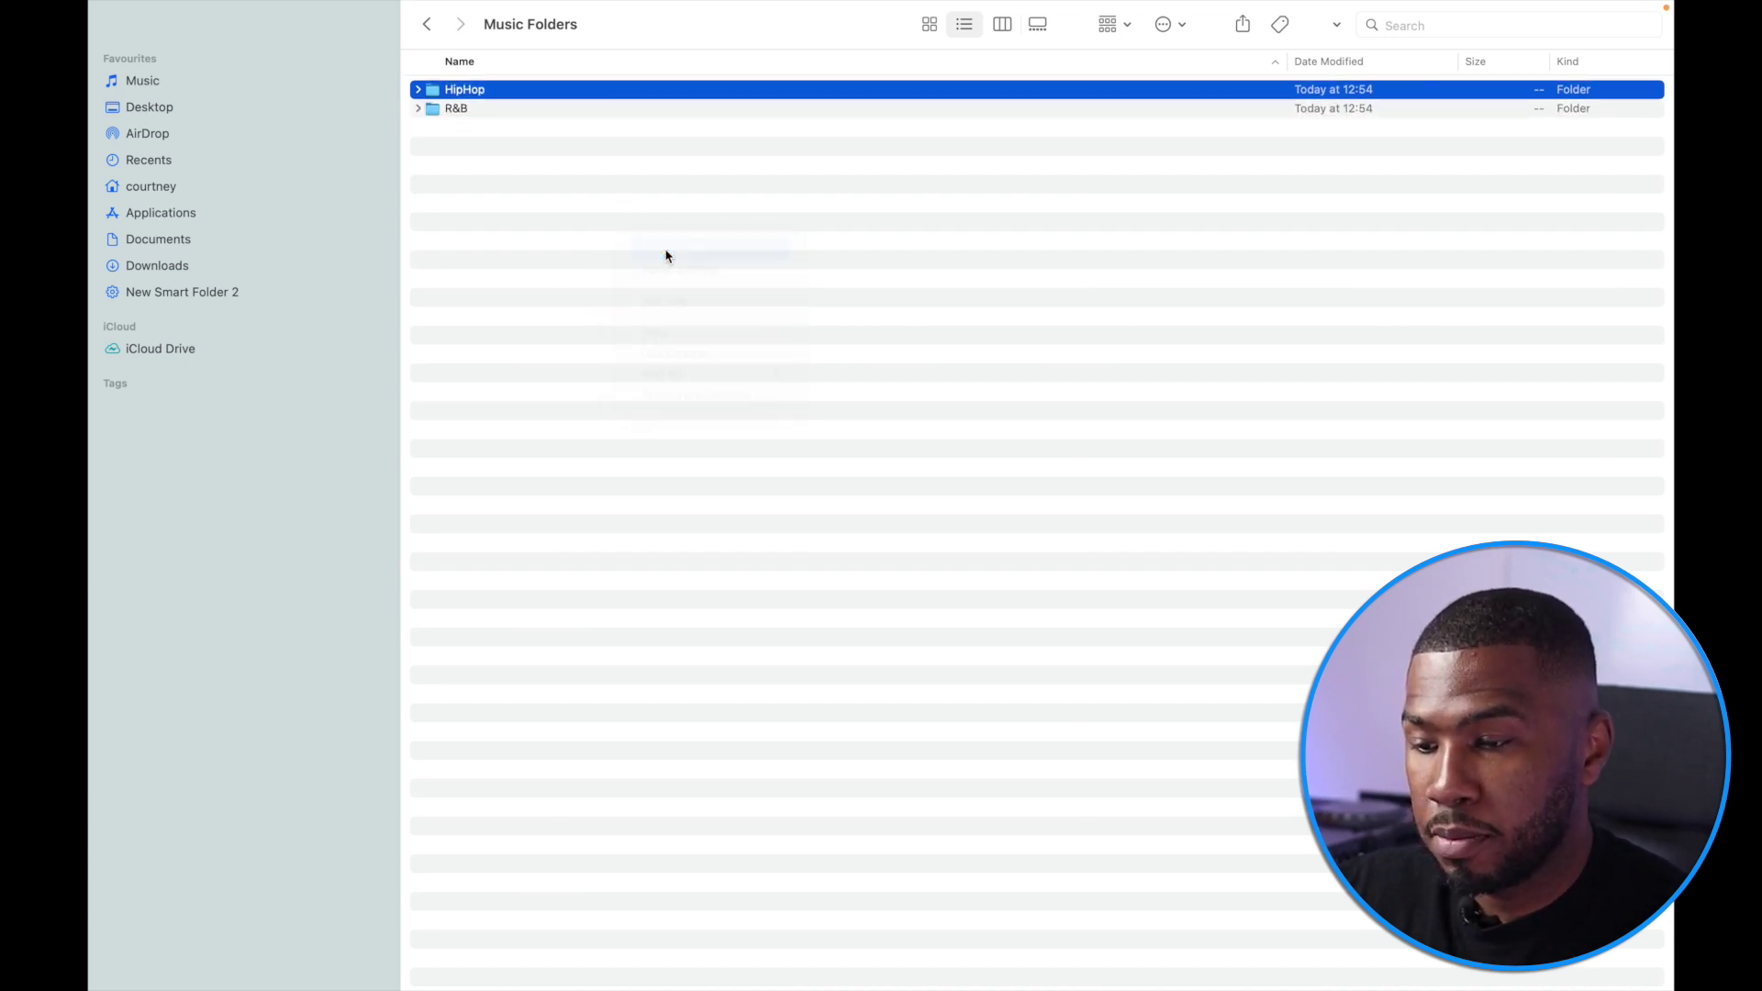
pyautogui.write('House')
pyautogui.press('Return')
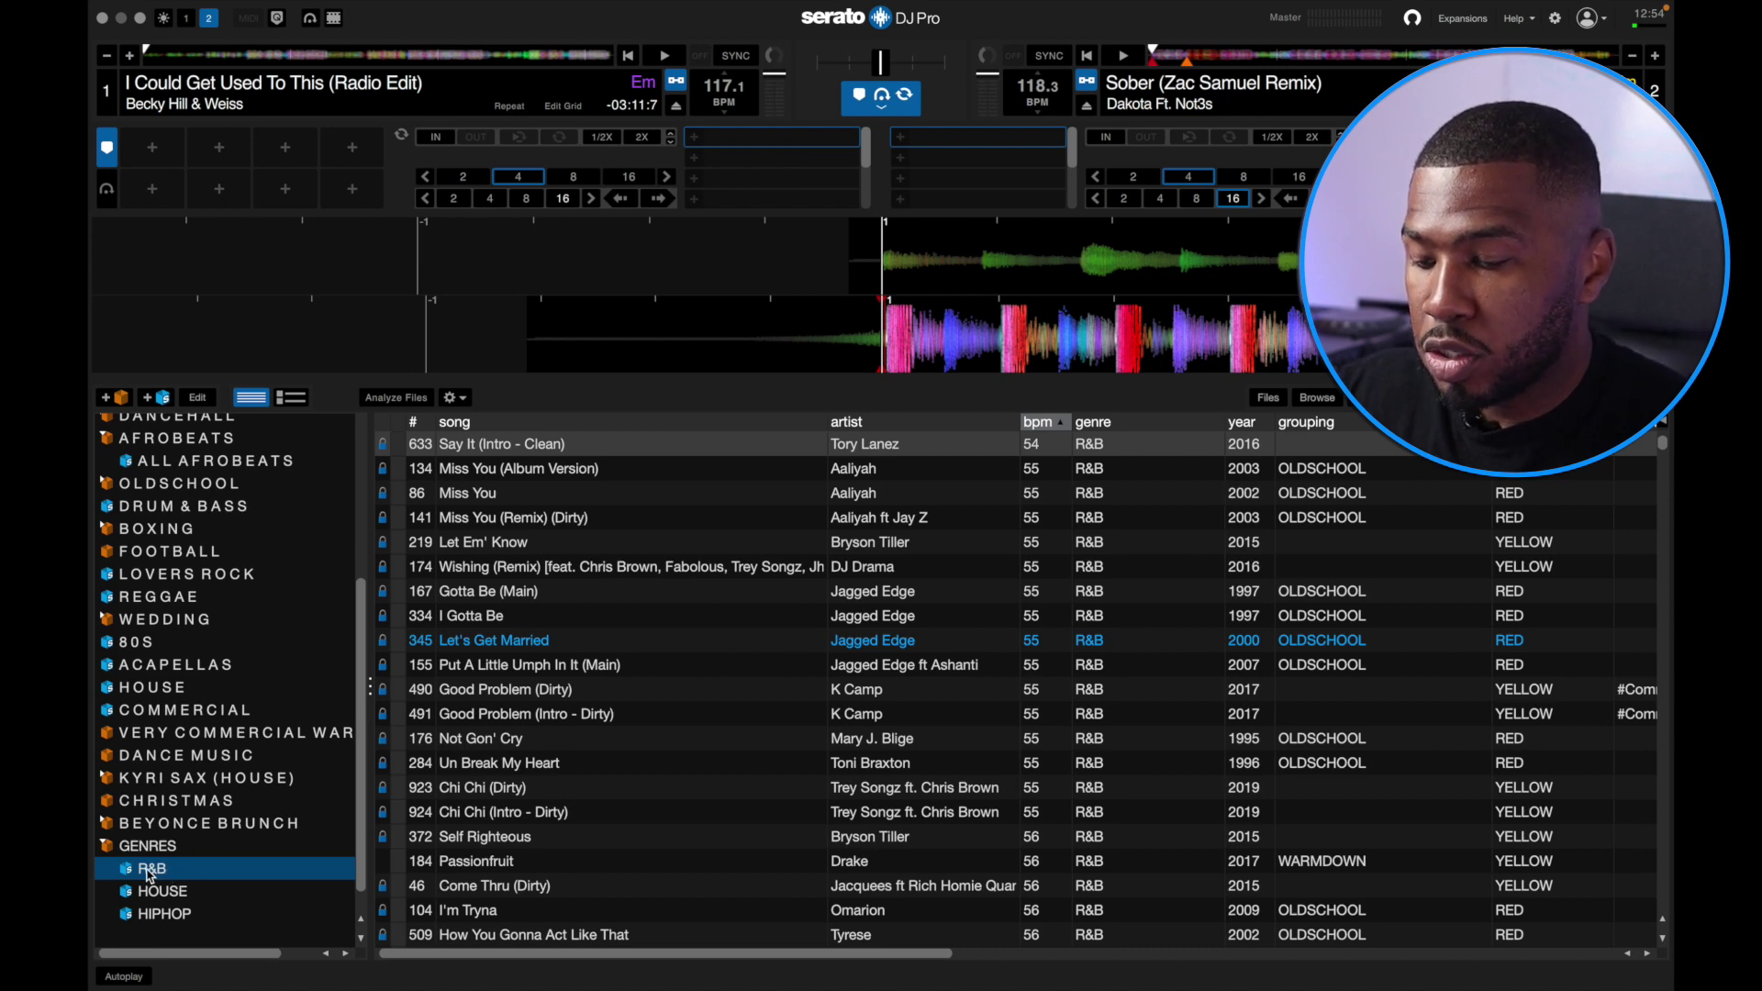
# Step: Inspect the R&B tracks' locations, including Jagged Edge, showing the Itunes Music Folder path
pyautogui.hscroll(15, 888, 714)
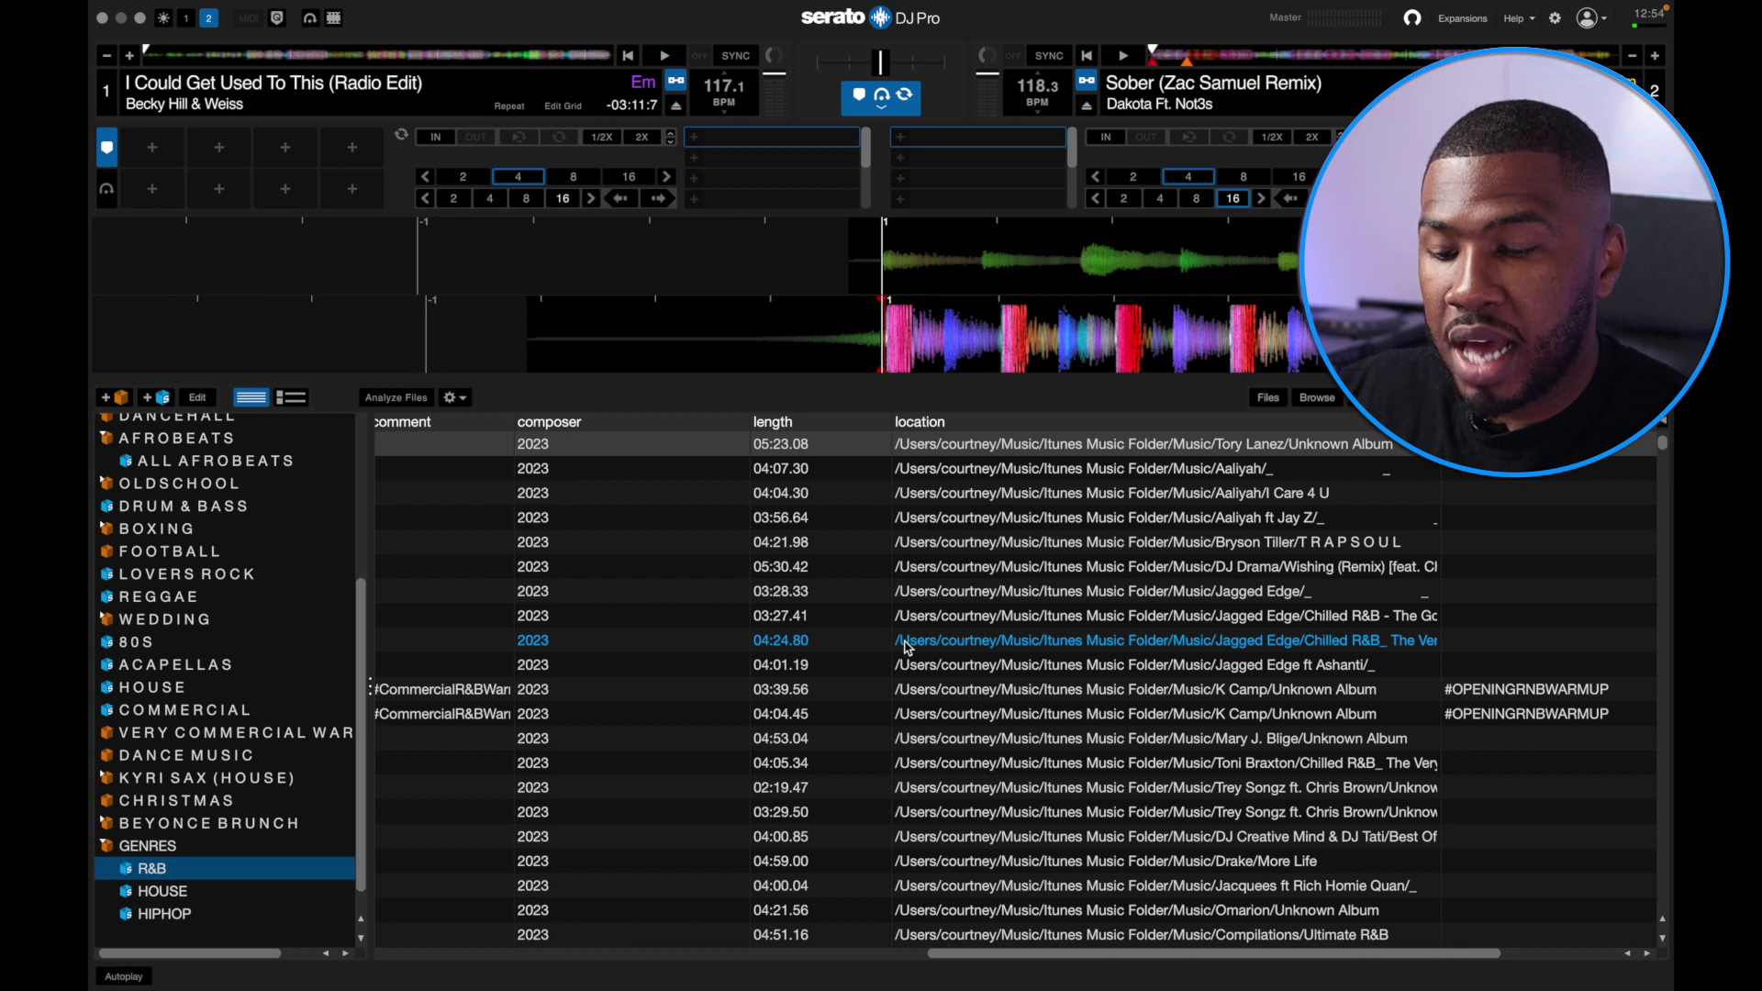
pyautogui.click(941, 501)
pyautogui.click(932, 647)
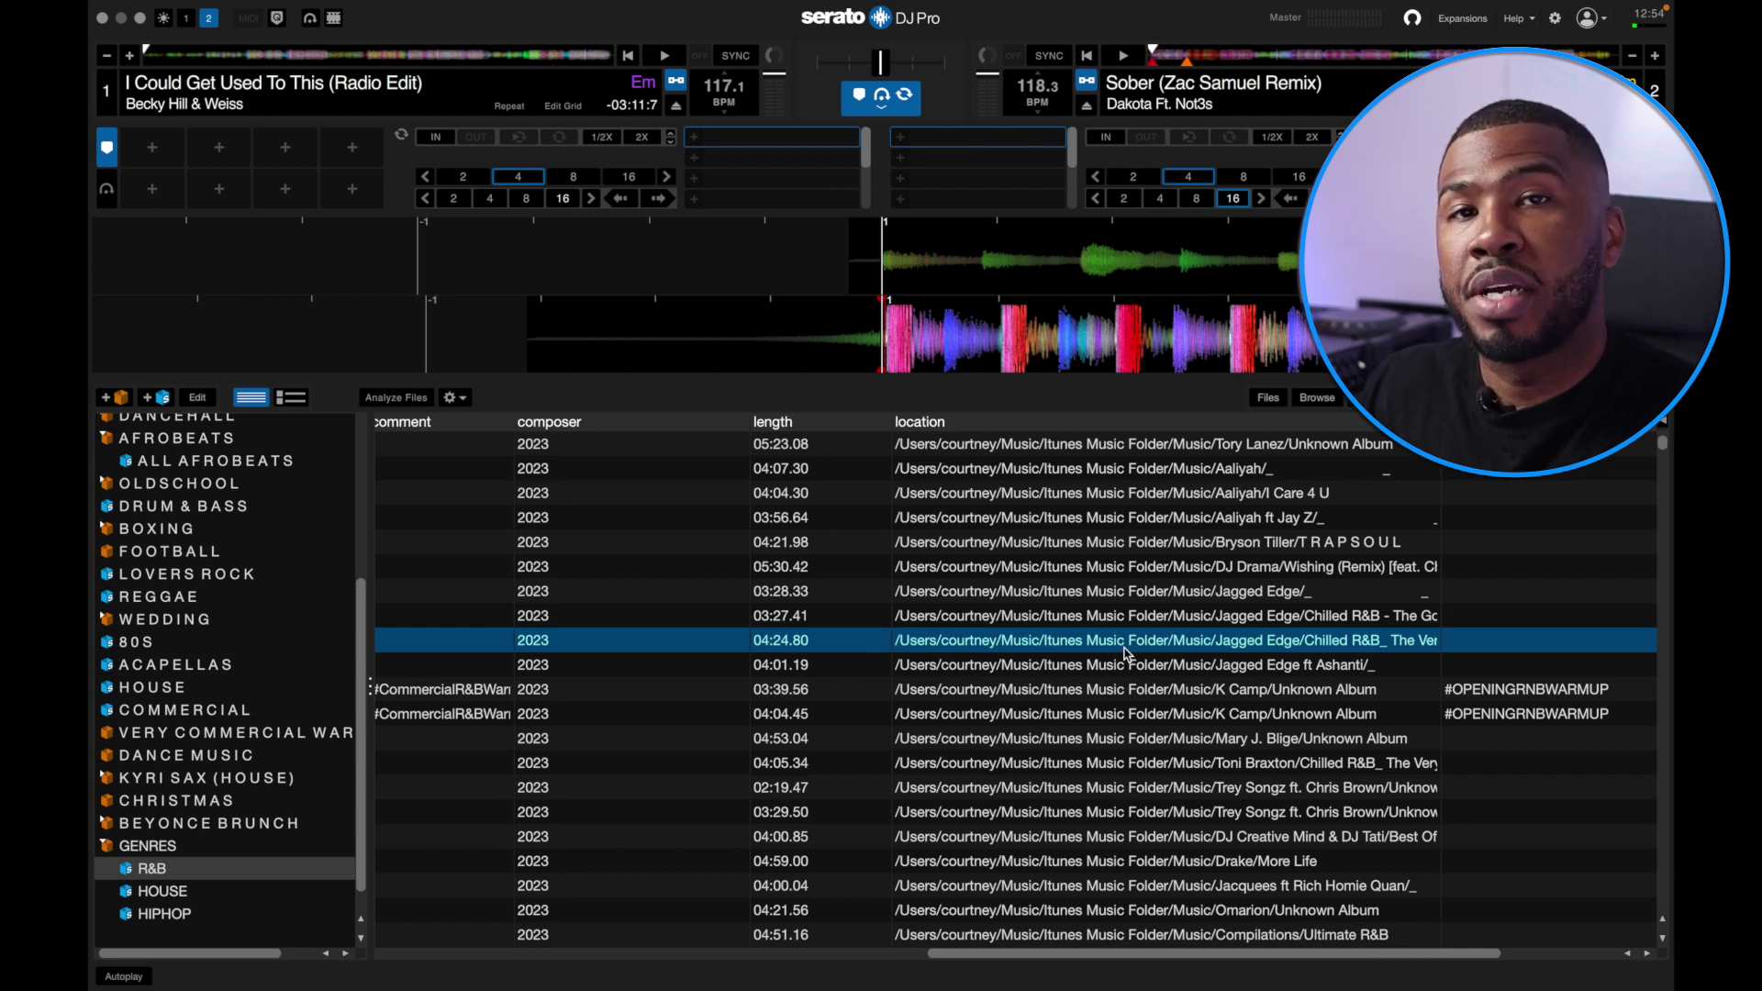
pyautogui.hotkey('ctrl', 'Up')
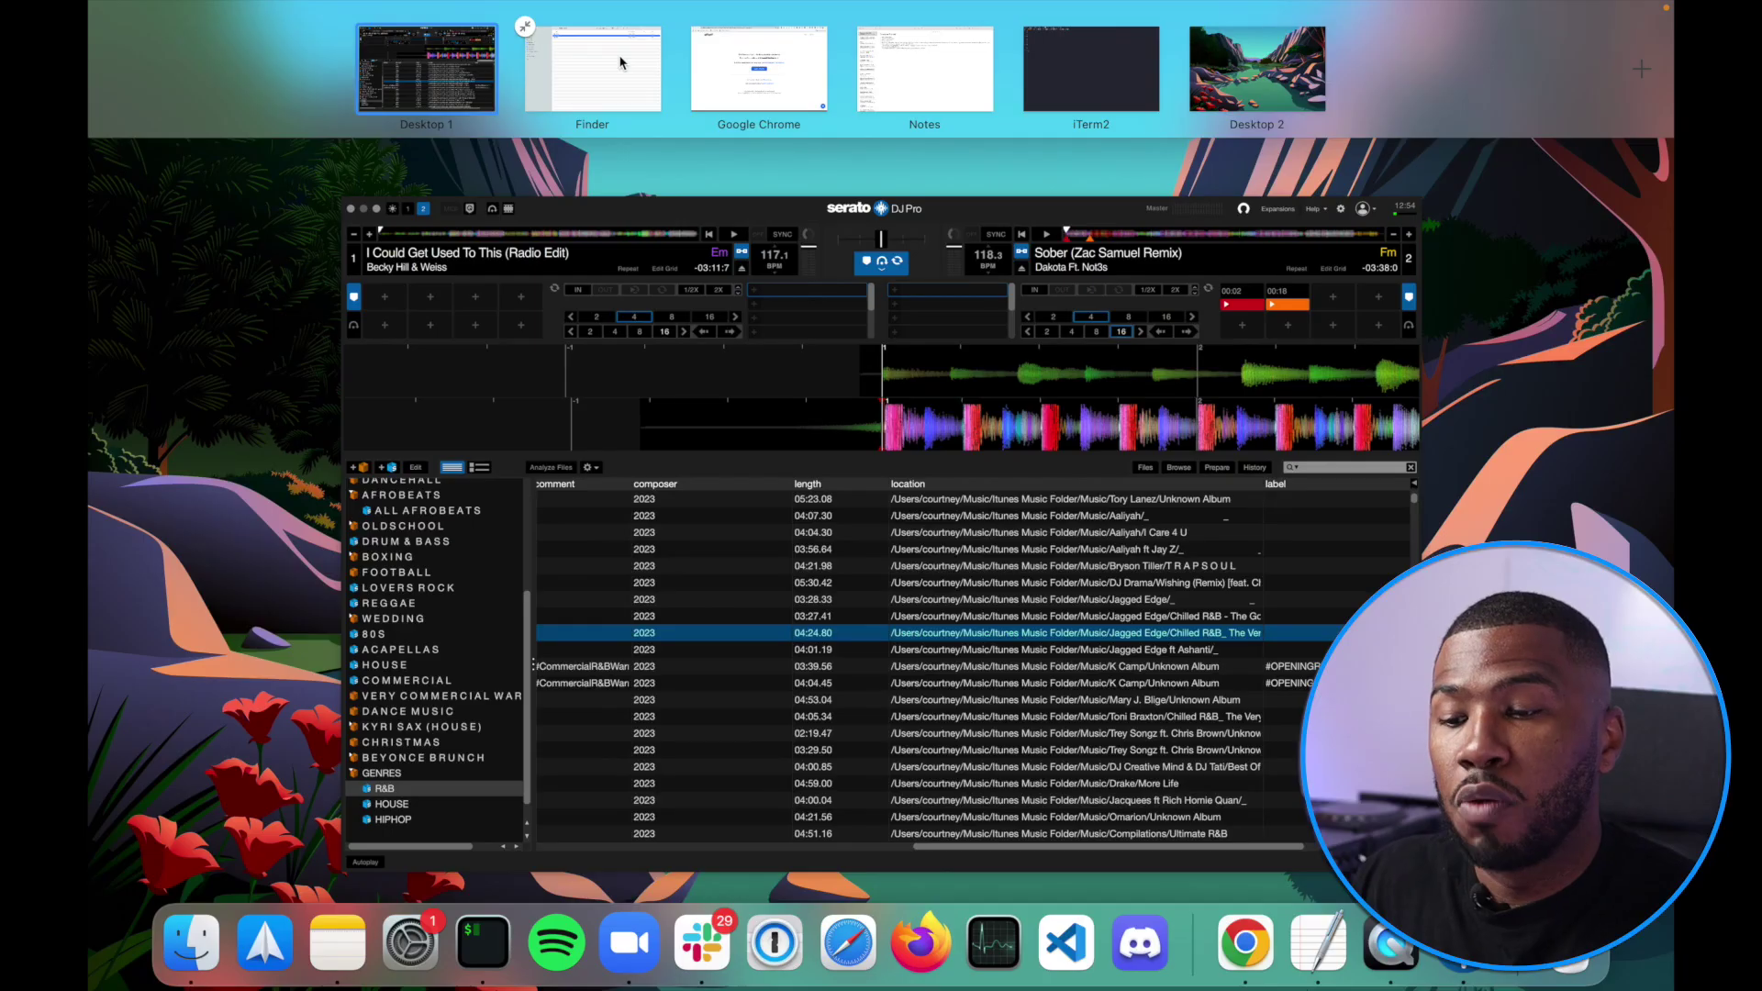
pyautogui.click(615, 60)
pyautogui.click(427, 27)
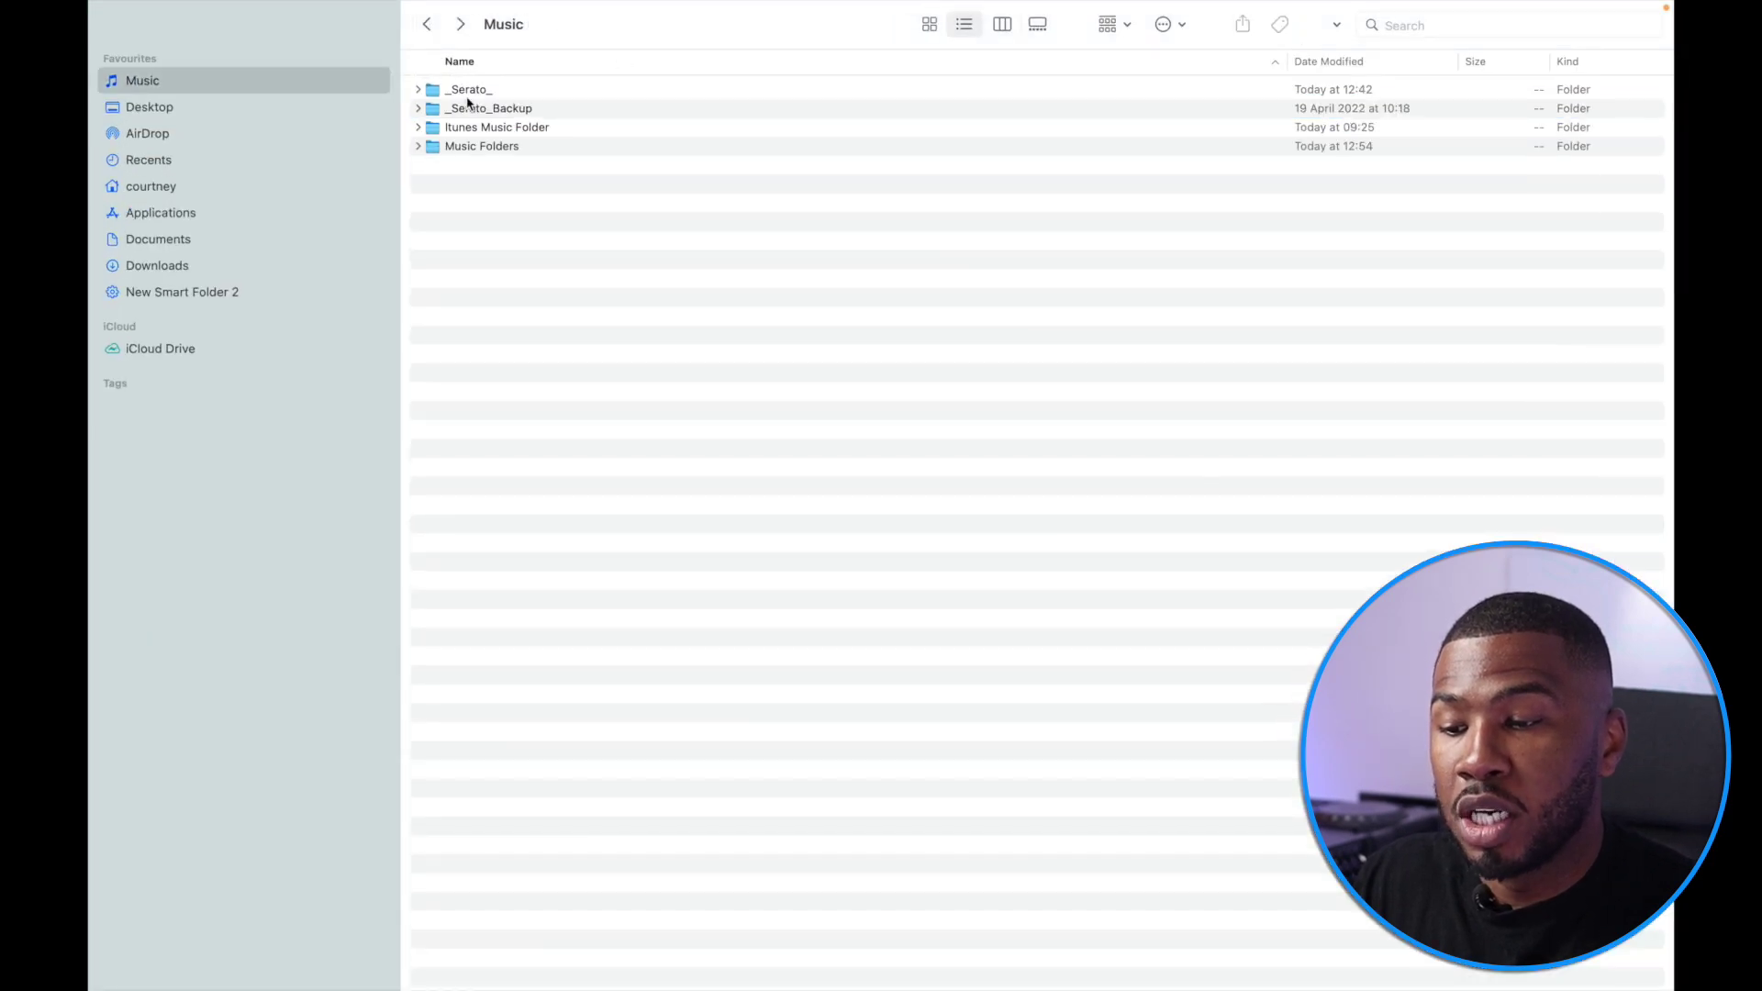
pyautogui.doubleClick(472, 86)
pyautogui.scroll(-3, 505, 392)
pyautogui.scroll(-10, 505, 393)
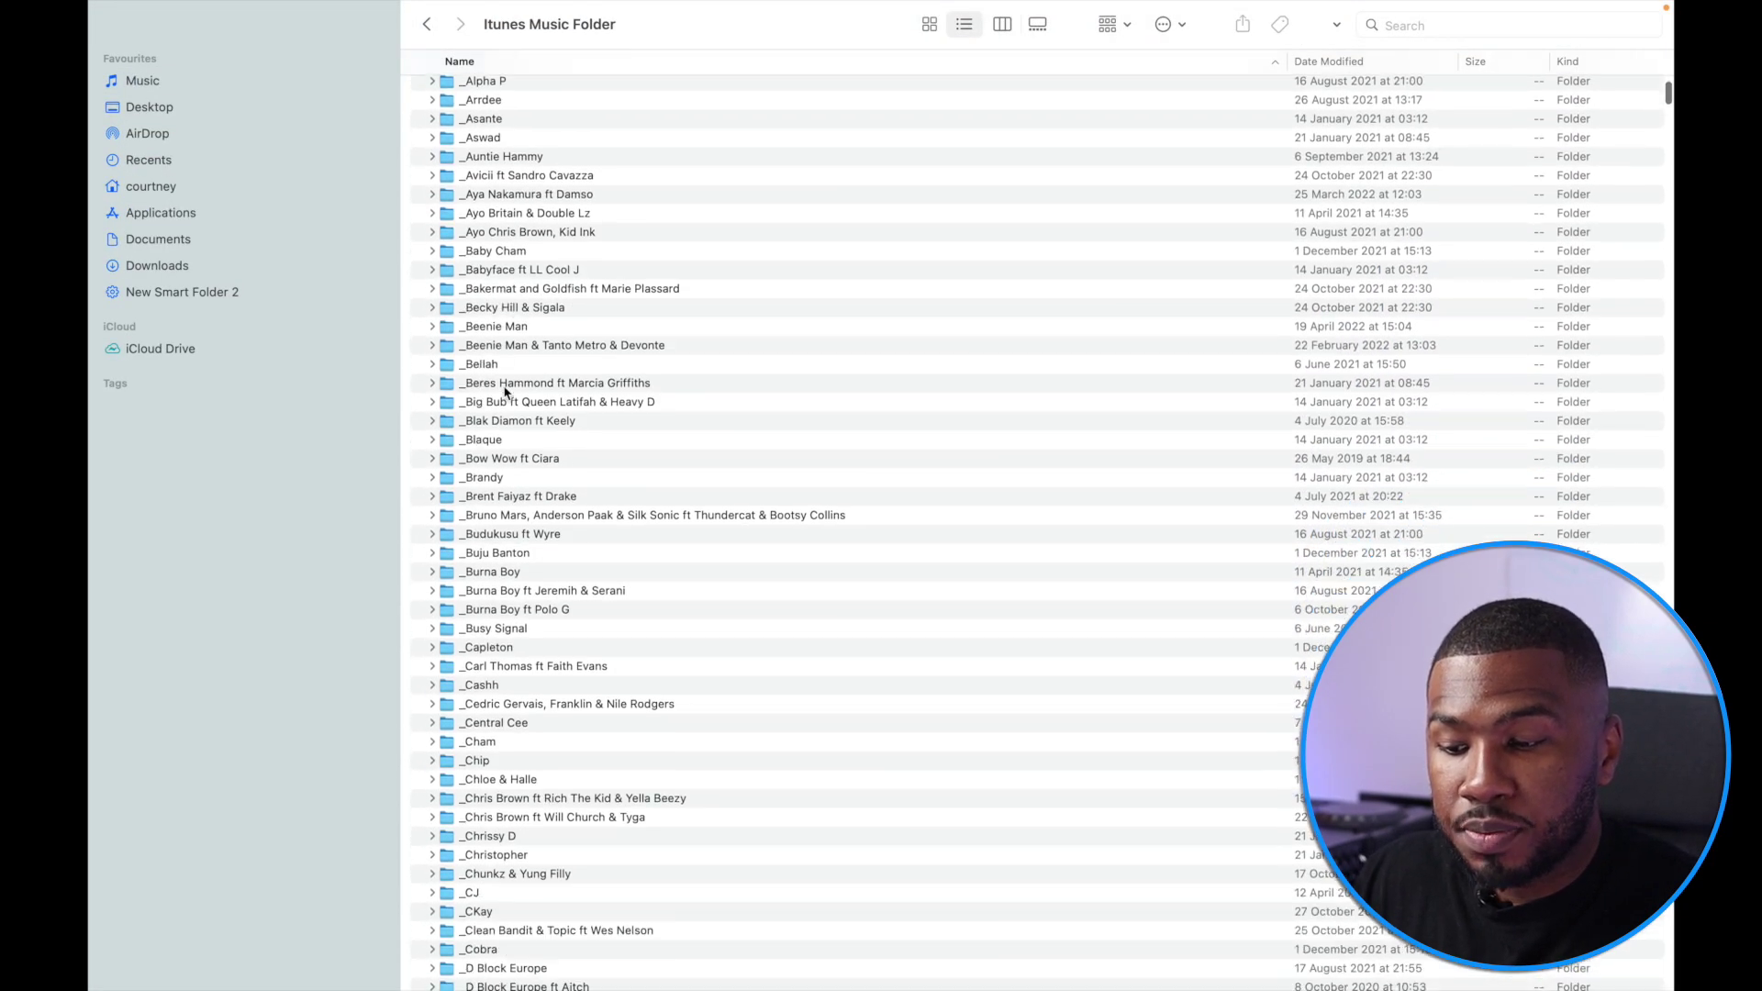
pyautogui.scroll(15, 504, 393)
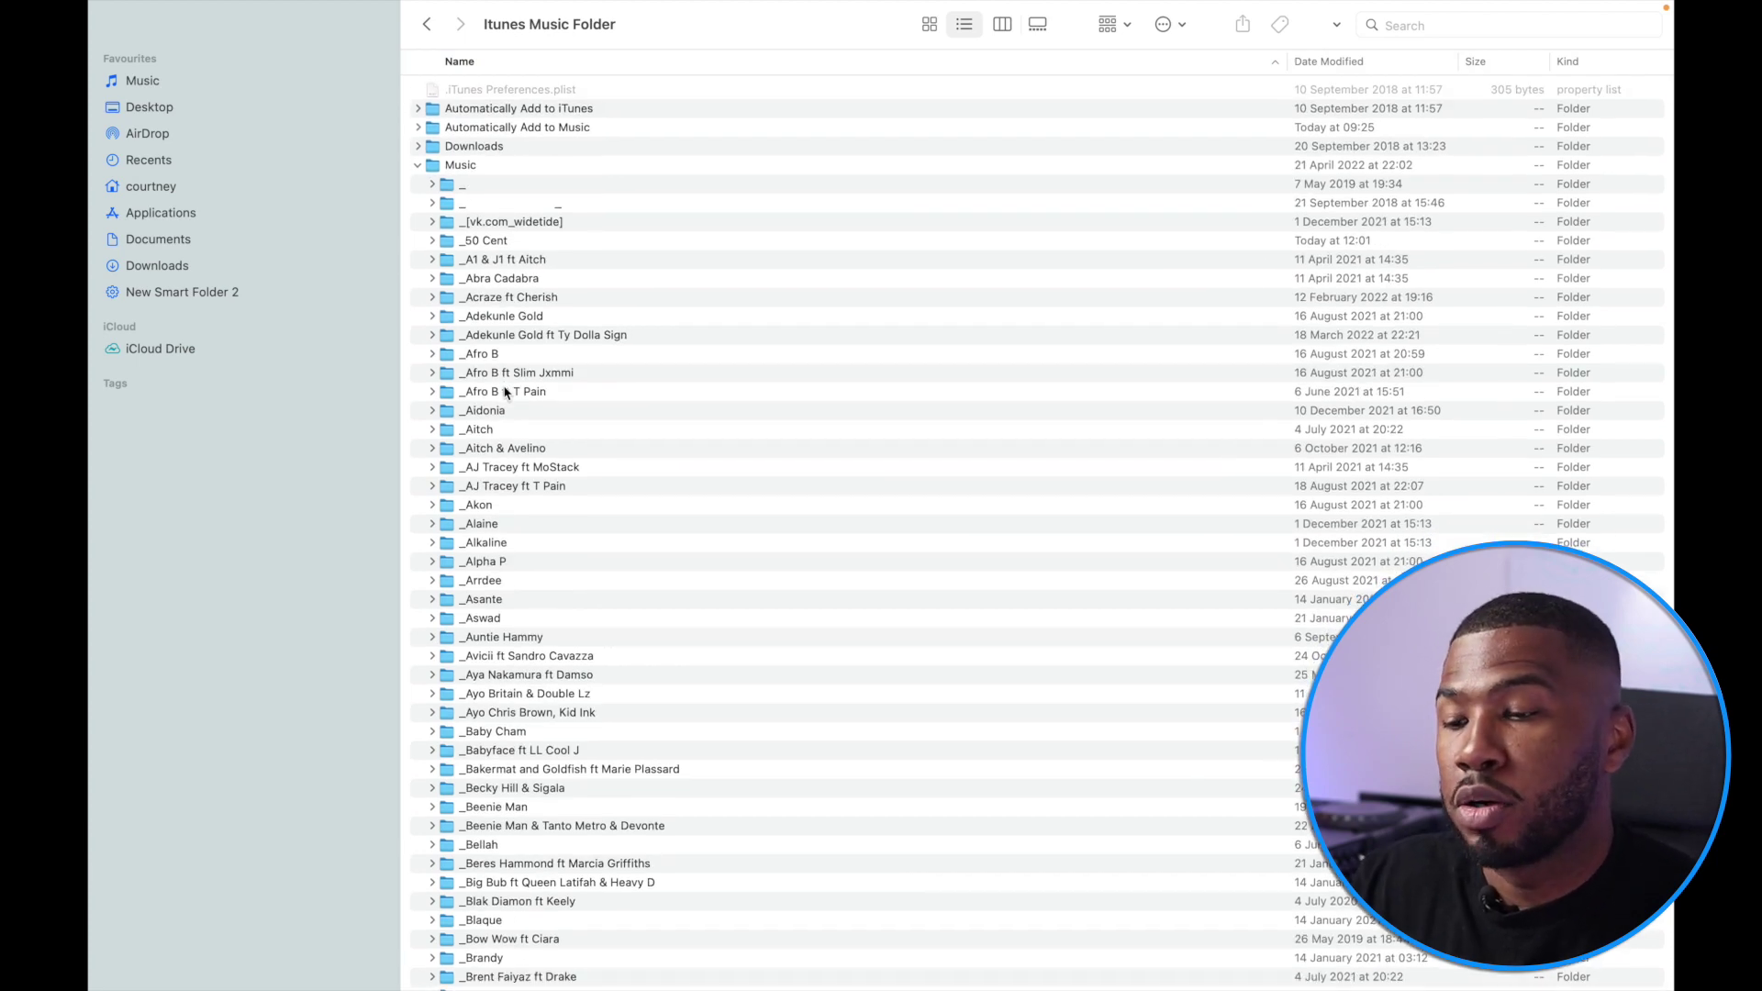
pyautogui.hotkey('ctrl', 'Up')
pyautogui.click(786, 546)
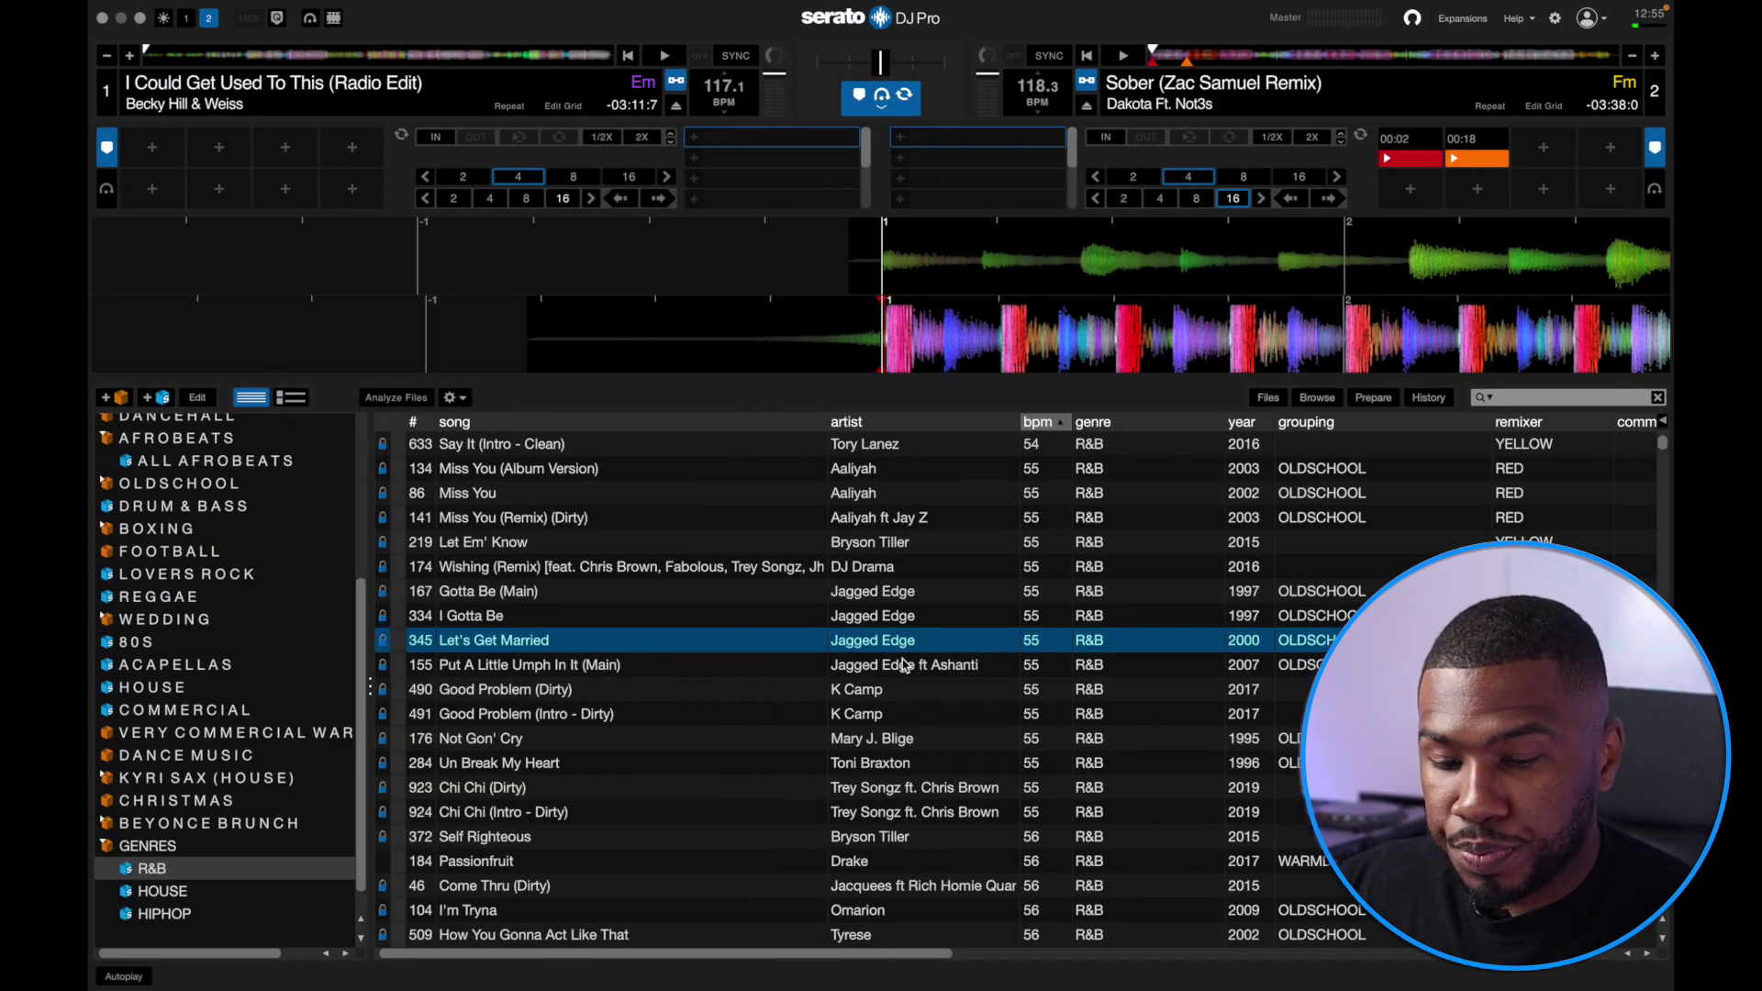
# Step: Open Music Folders > R&B in the Files panel and select all R&B crate tracks
pyautogui.click(1271, 400)
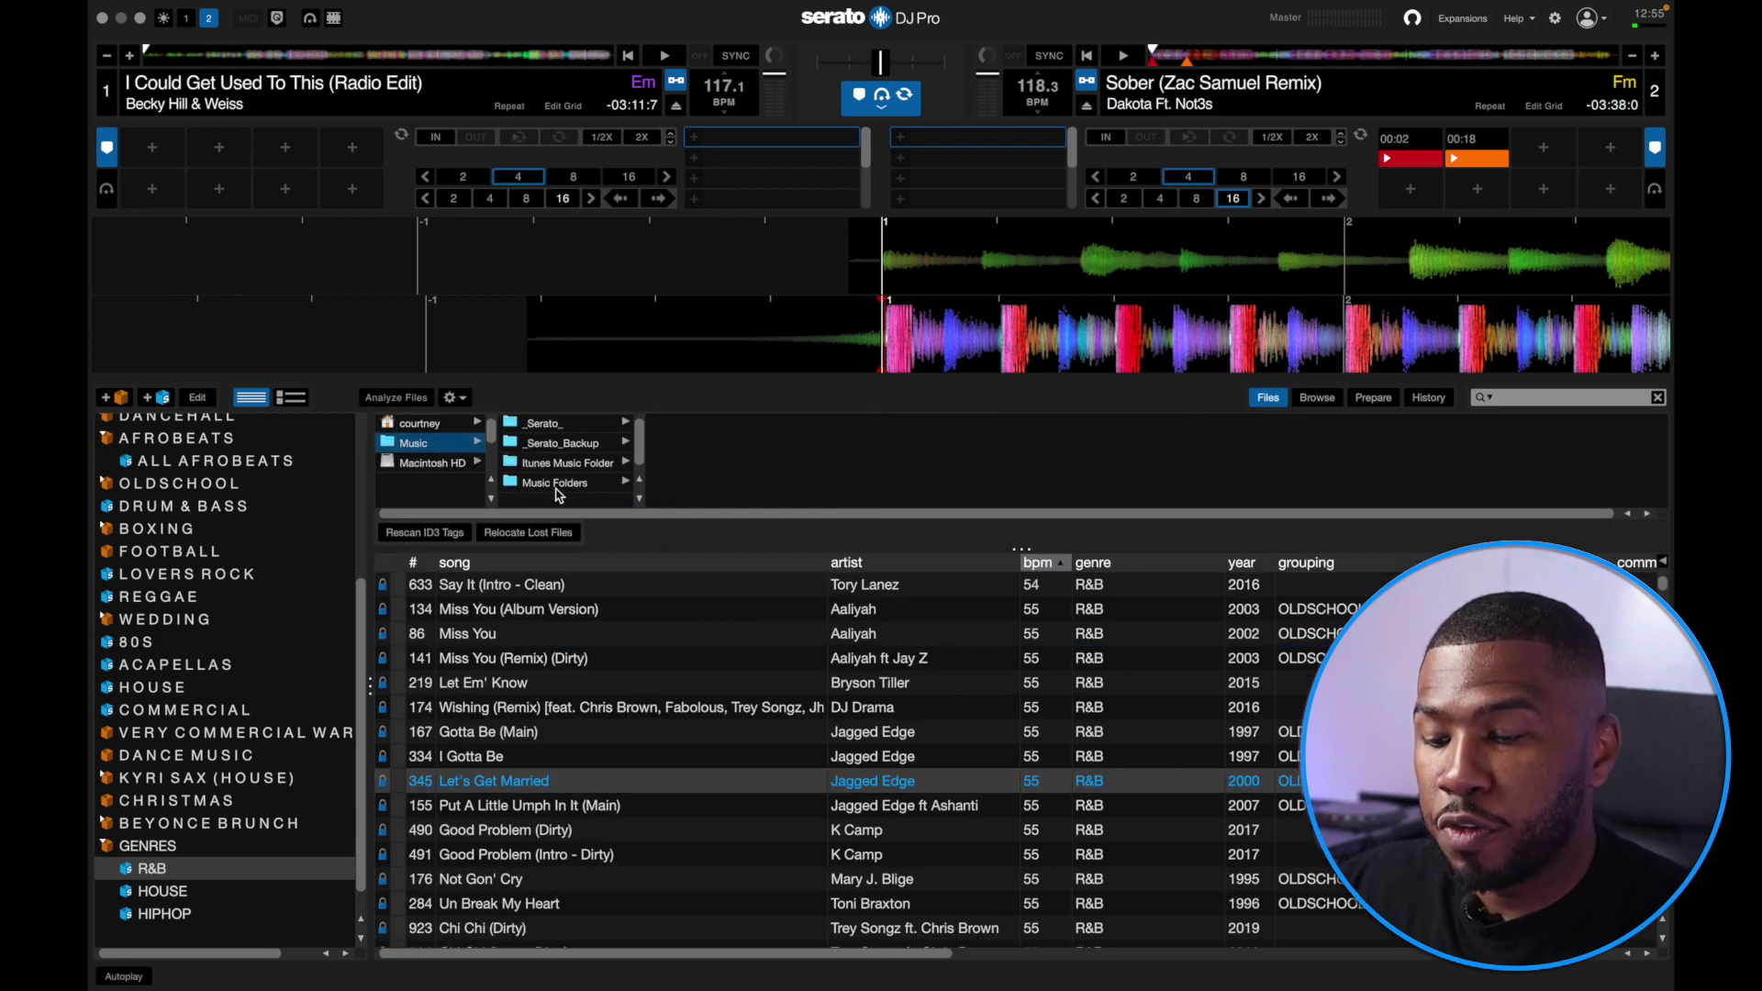
pyautogui.click(564, 486)
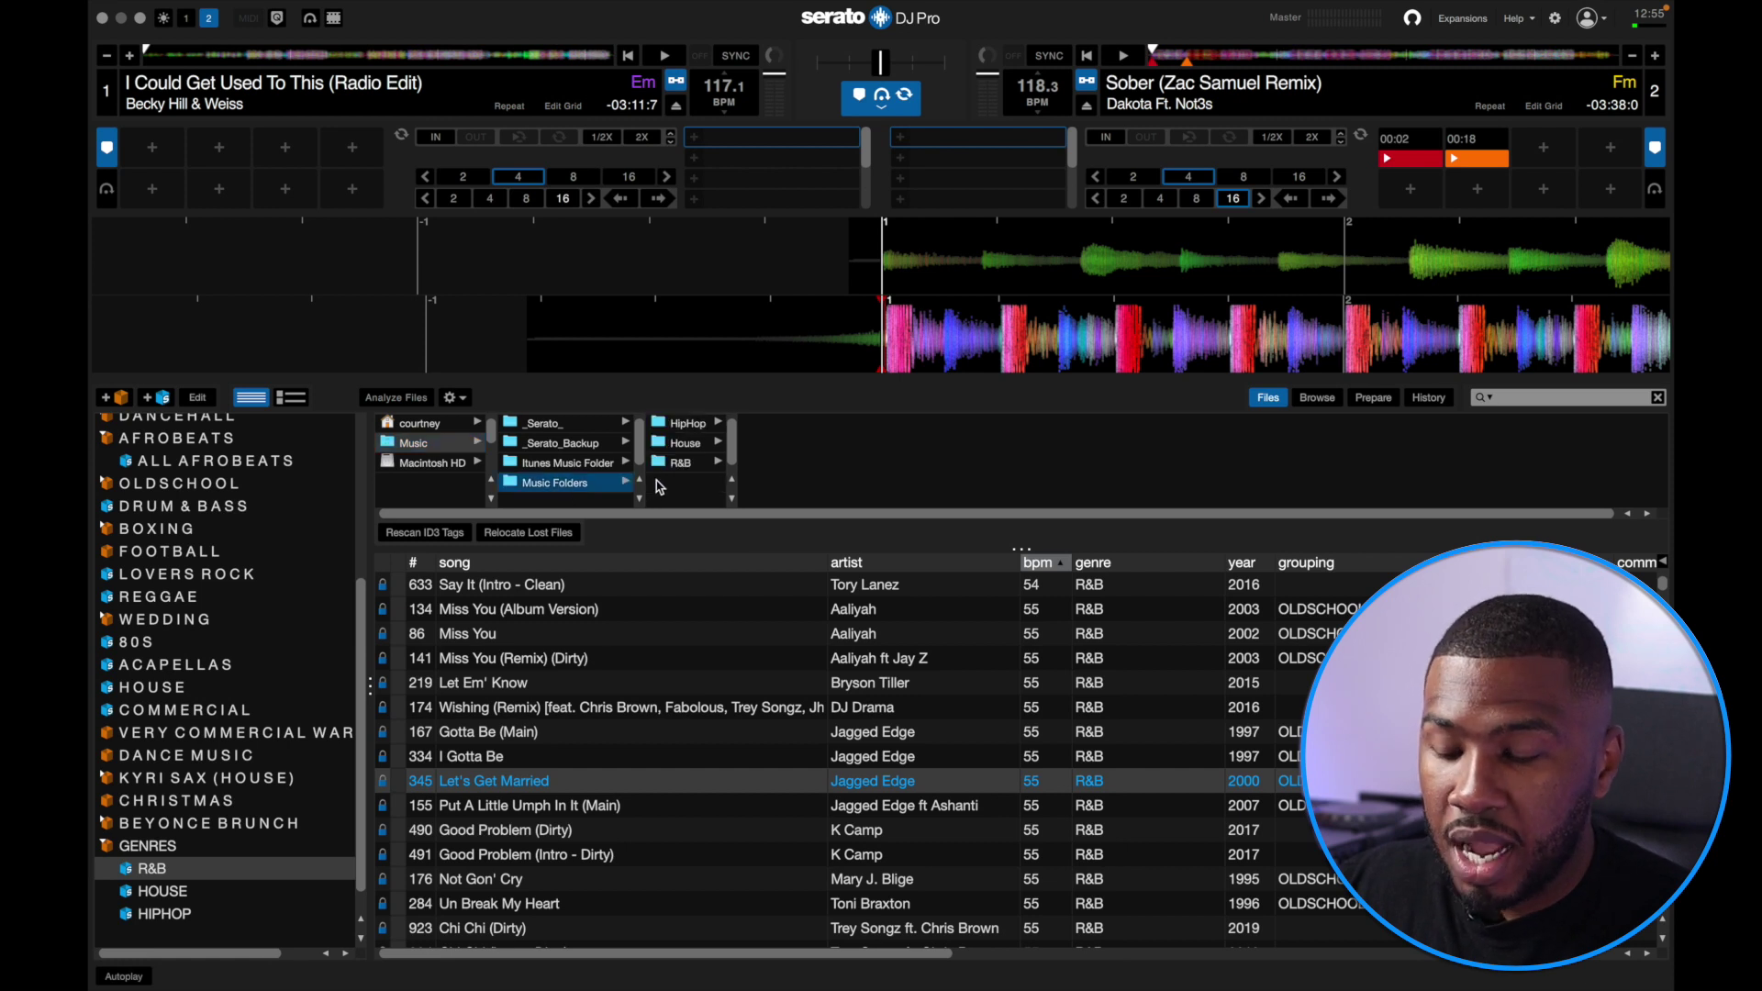
pyautogui.click(686, 467)
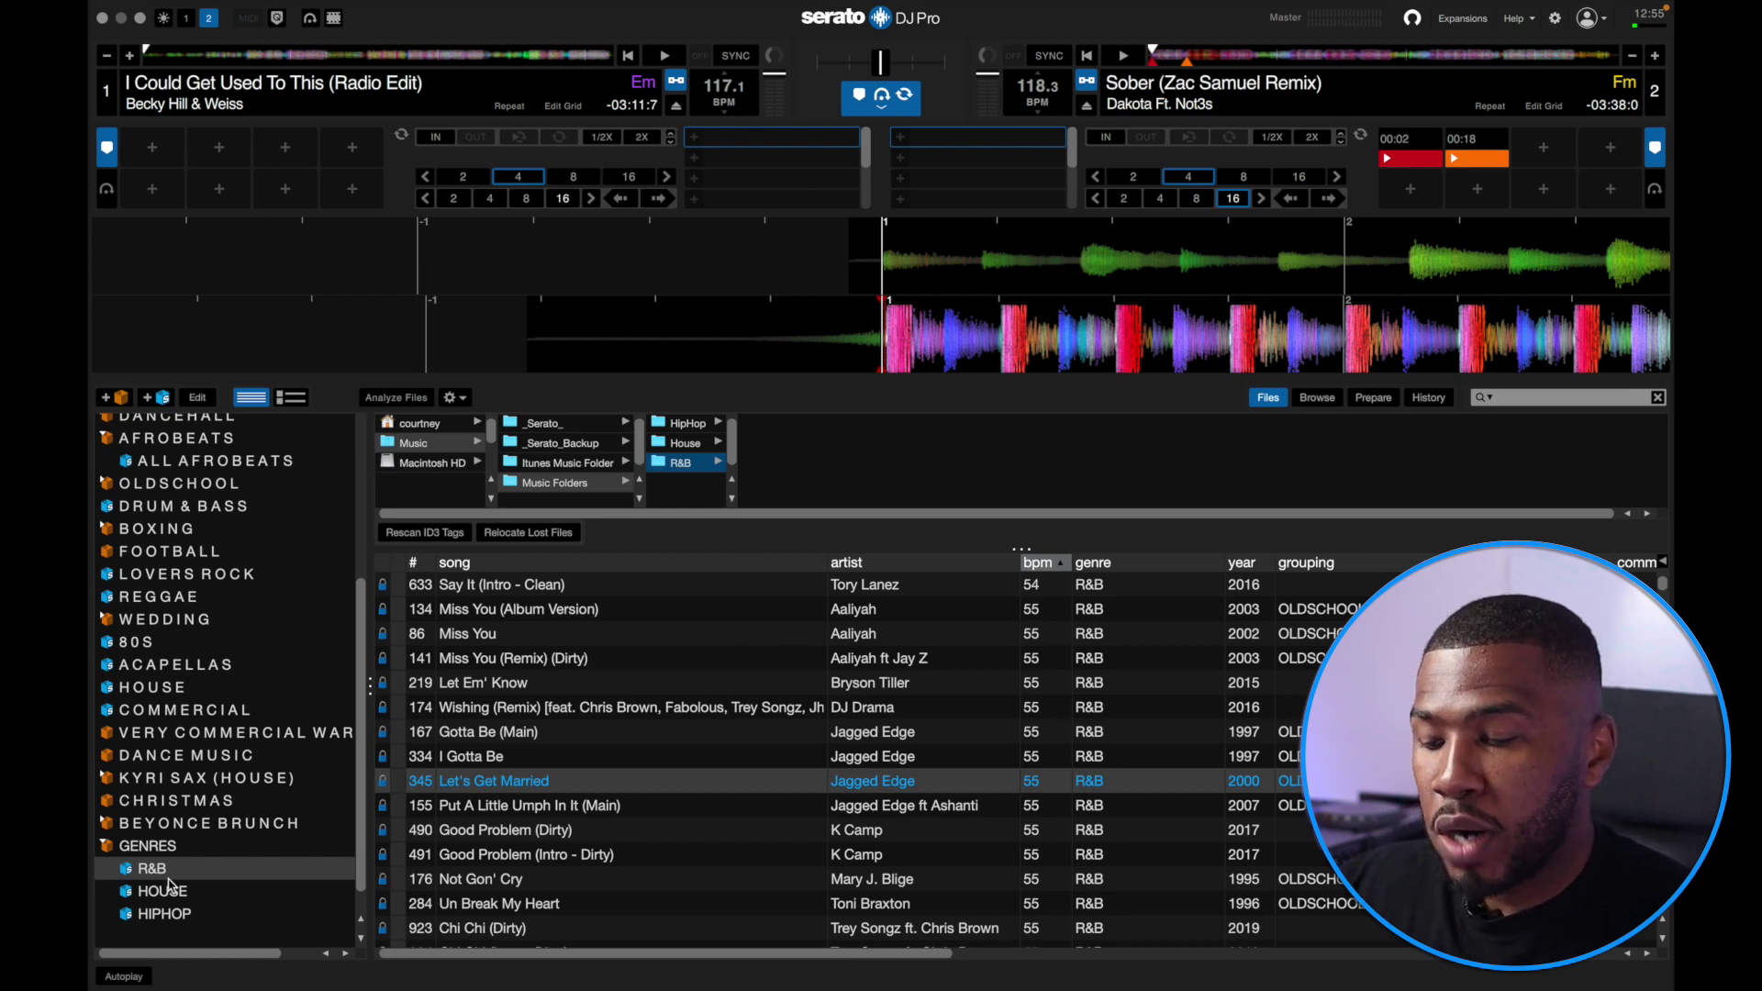
pyautogui.click(664, 635)
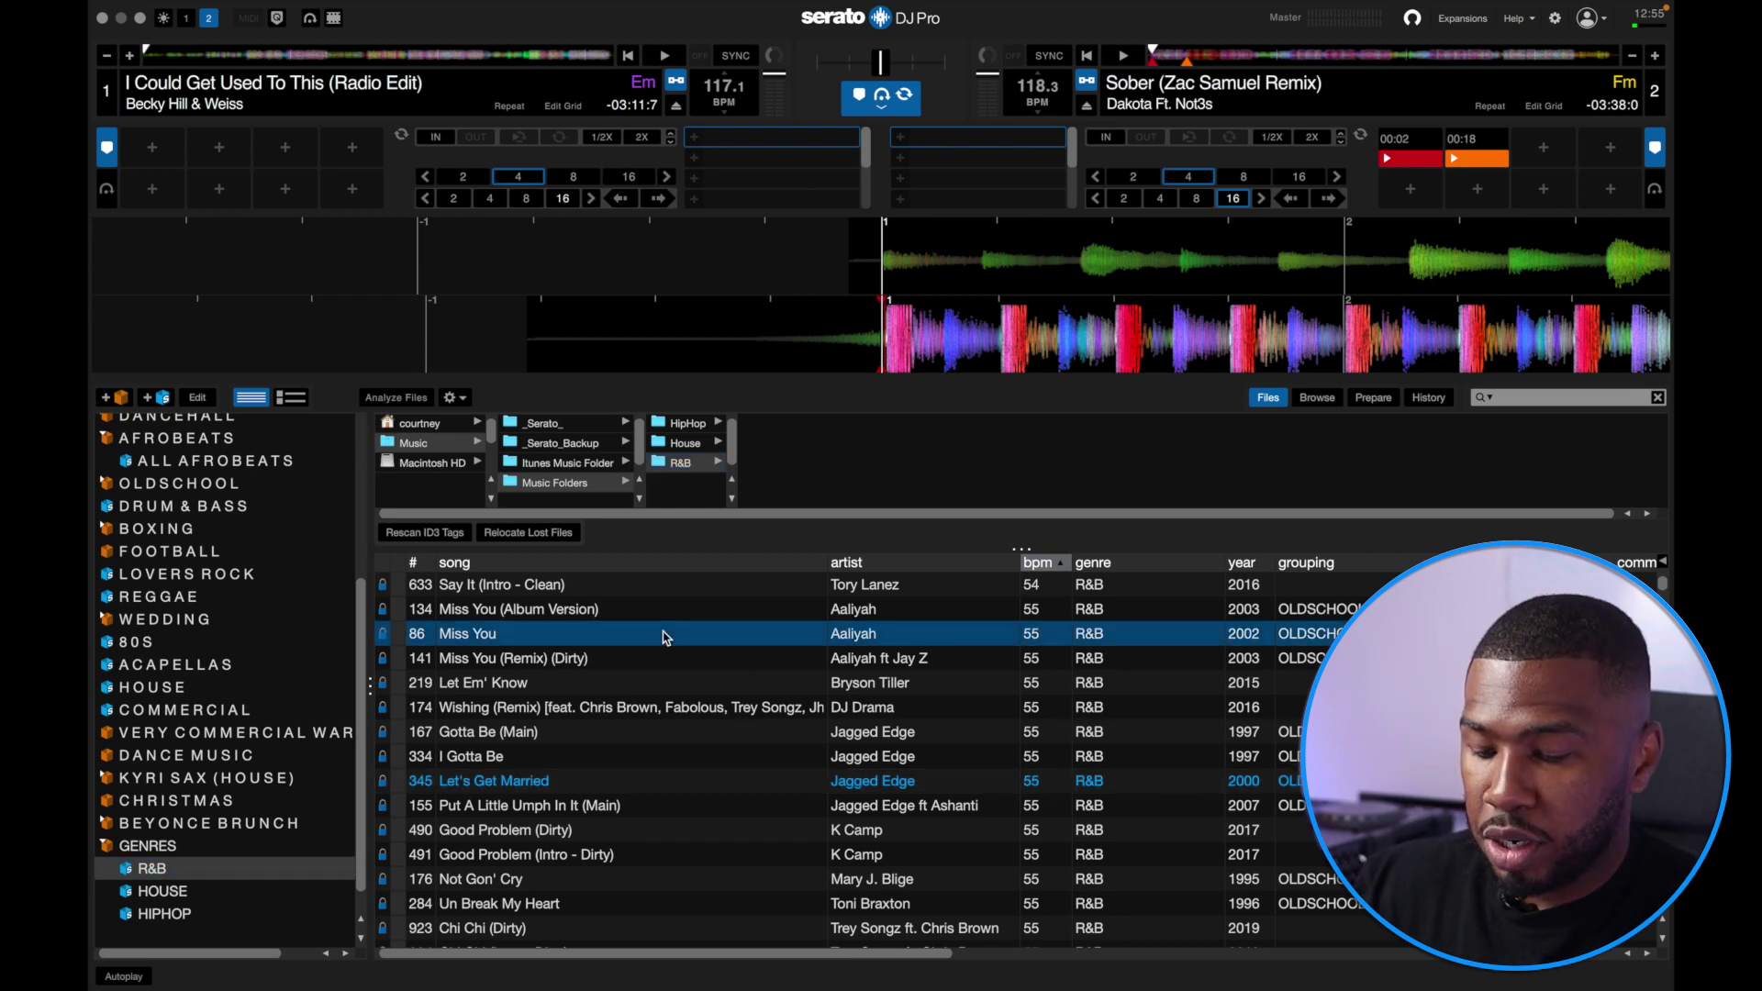
pyautogui.press('super+a')
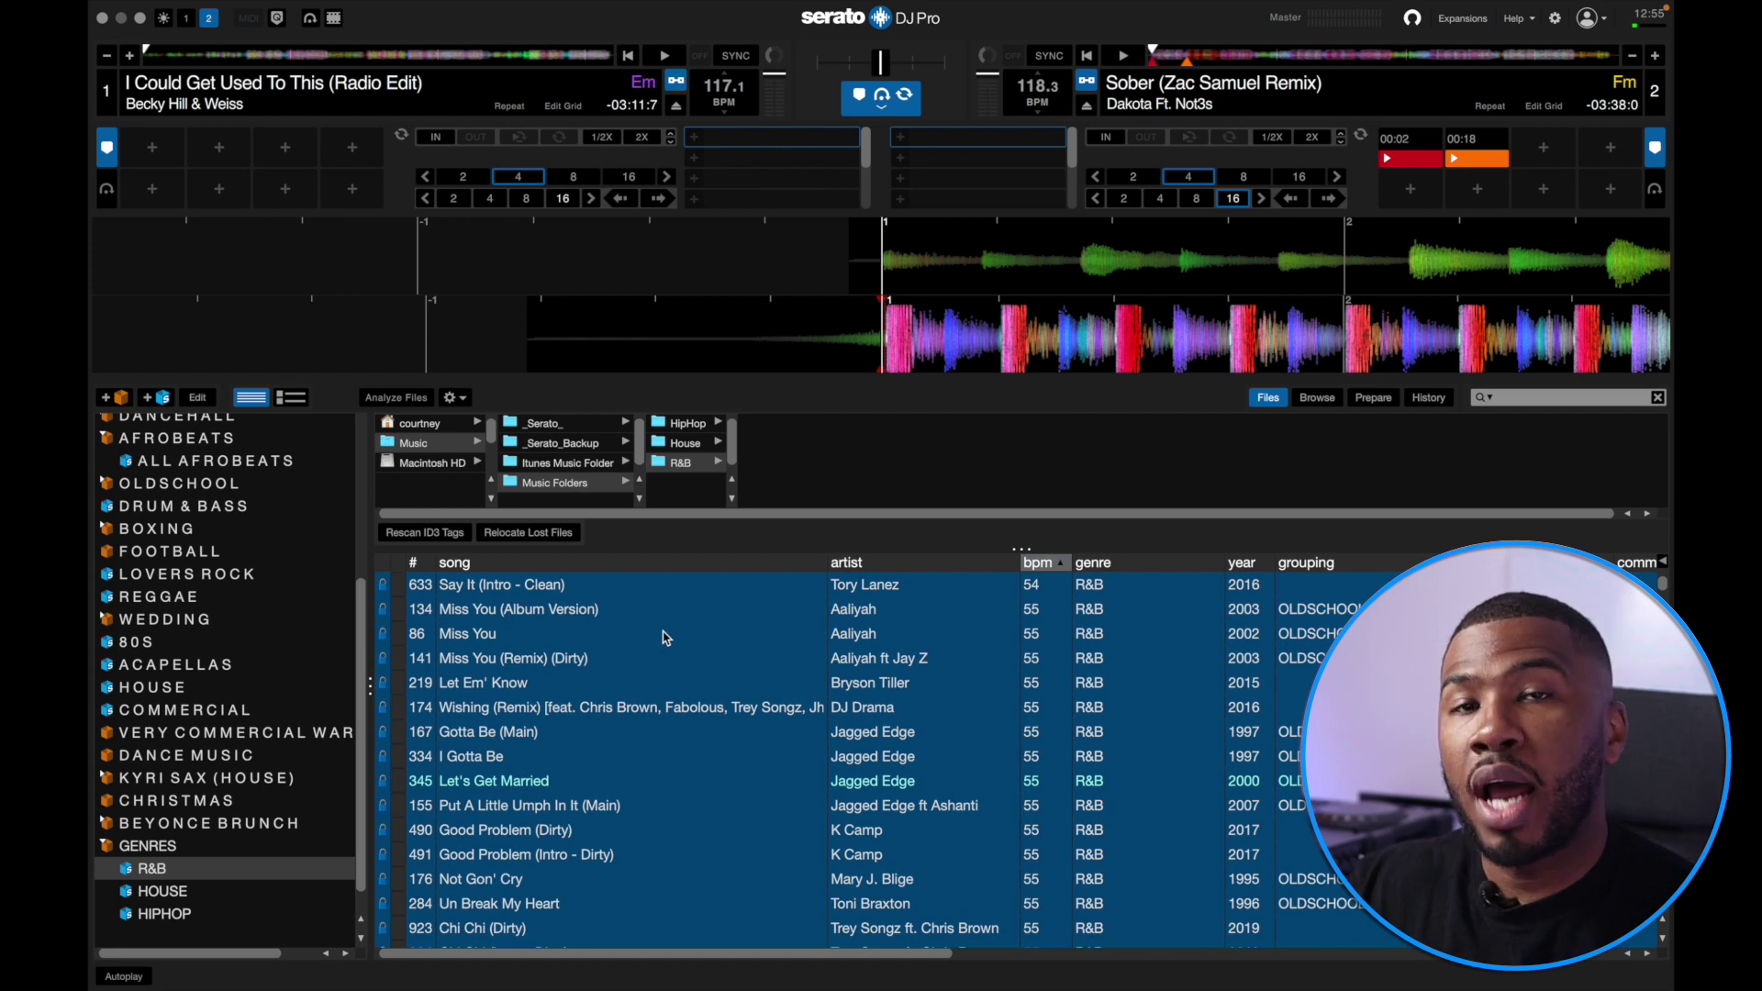
# Step: Move the selected R&B tracks into Music Folders/R&B, removing their original library references
pyautogui.moveTo(714, 675); pyautogui.dragTo(696, 470)
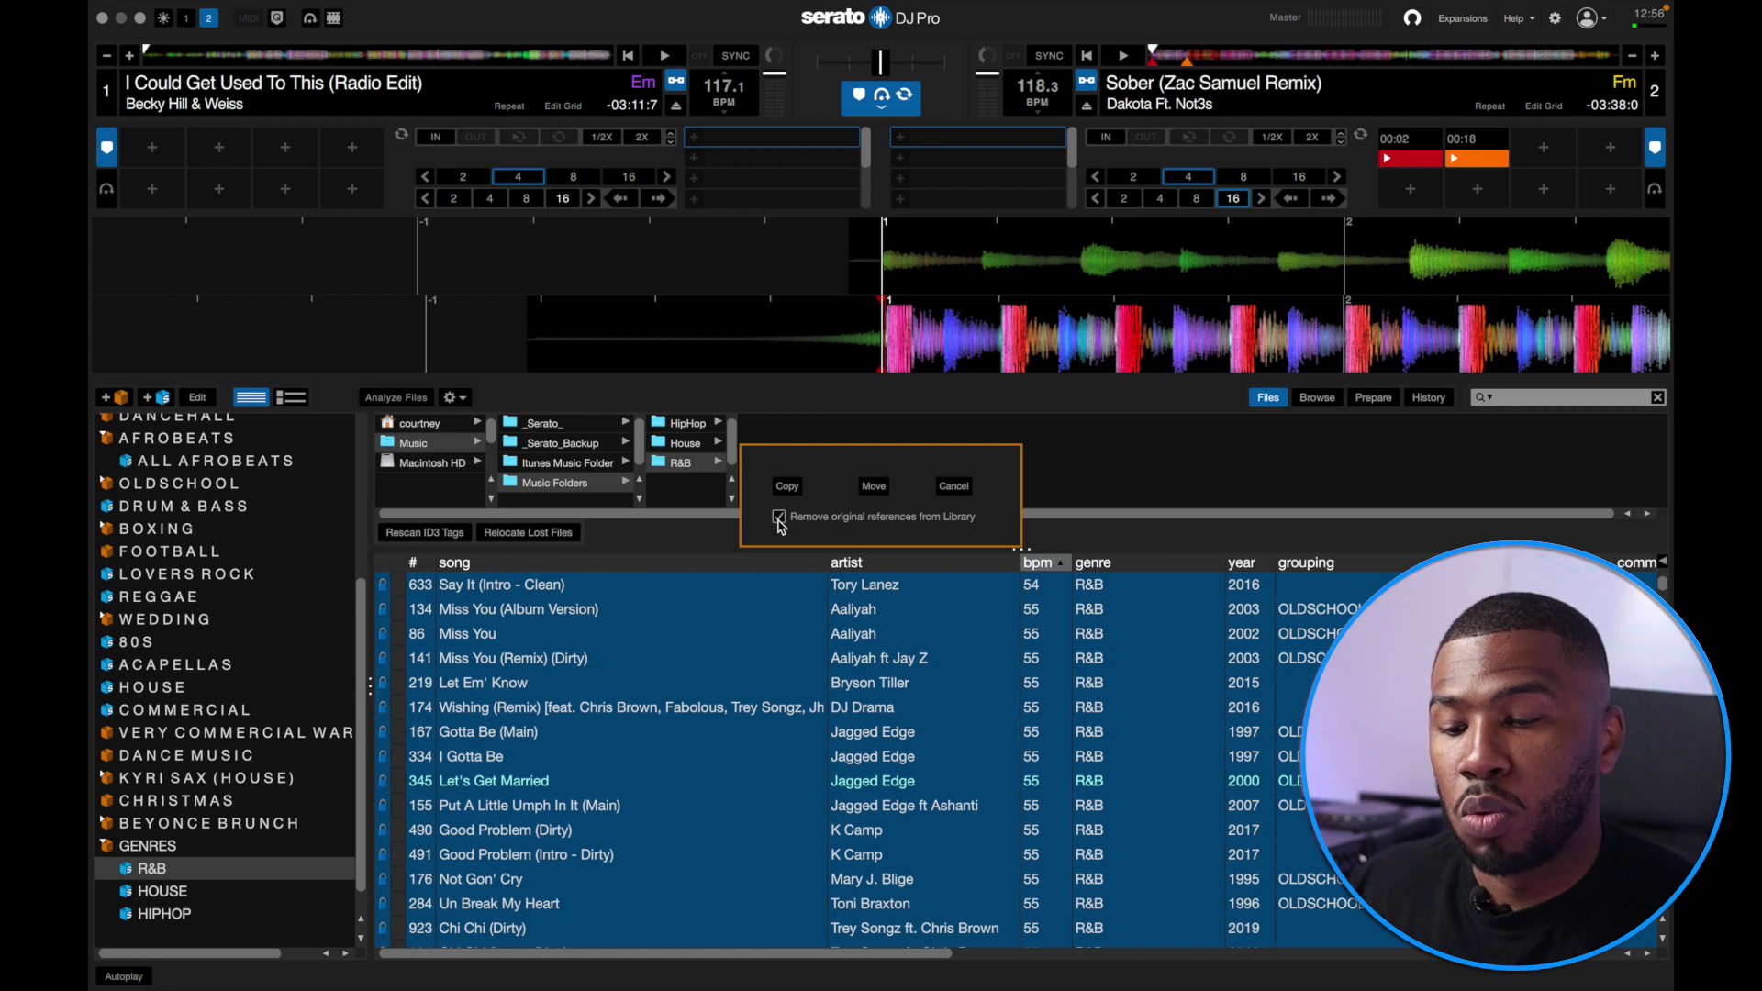
pyautogui.click(874, 485)
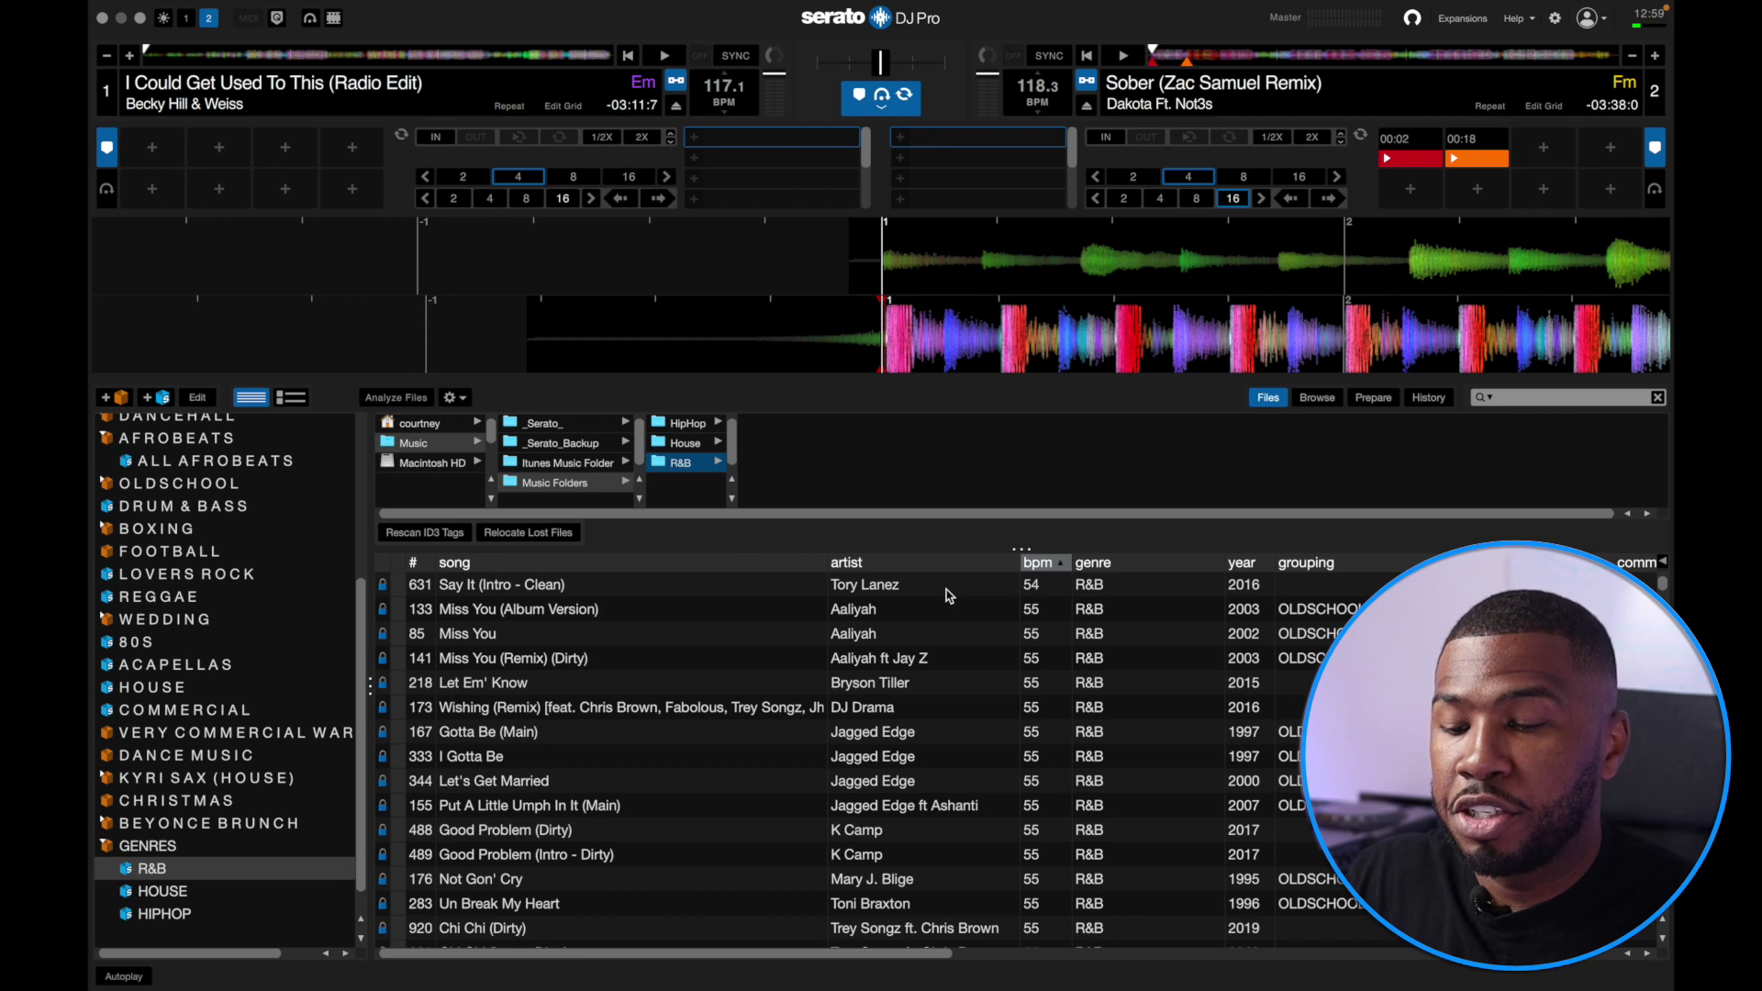
# Step: Check the location column of the first moved tracks for the Music Folders/R&B path
pyautogui.hscroll(15, 947, 596)
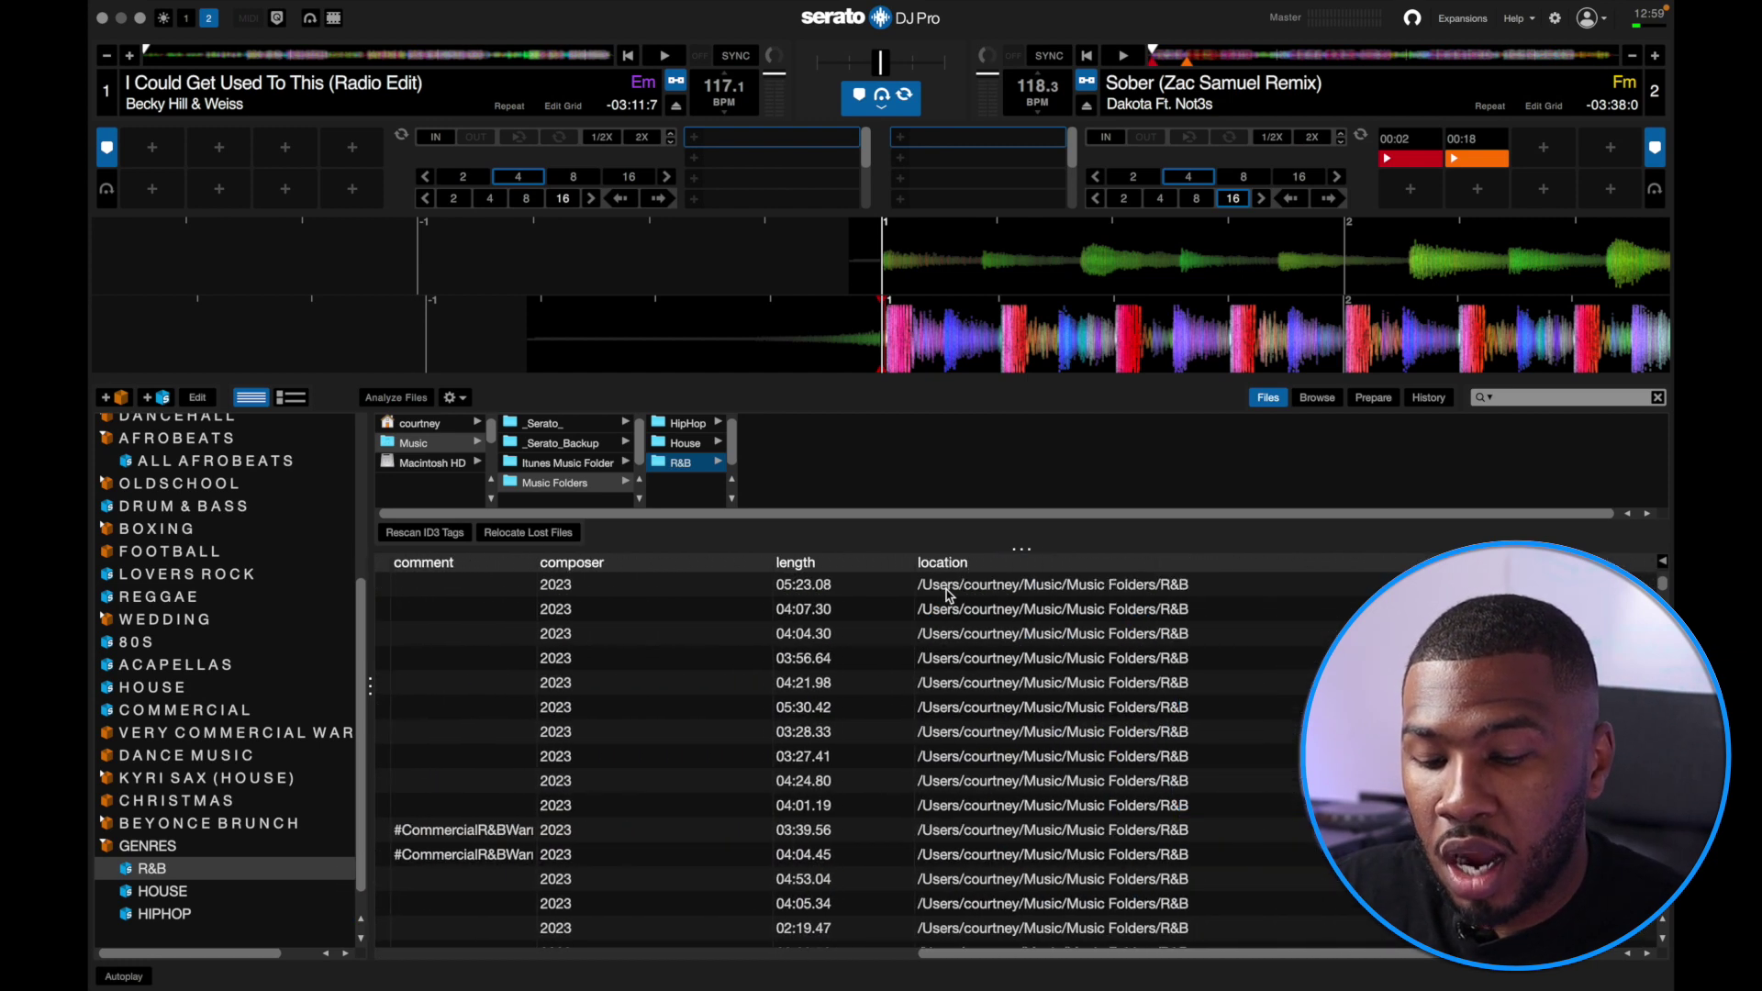
pyautogui.click(925, 588)
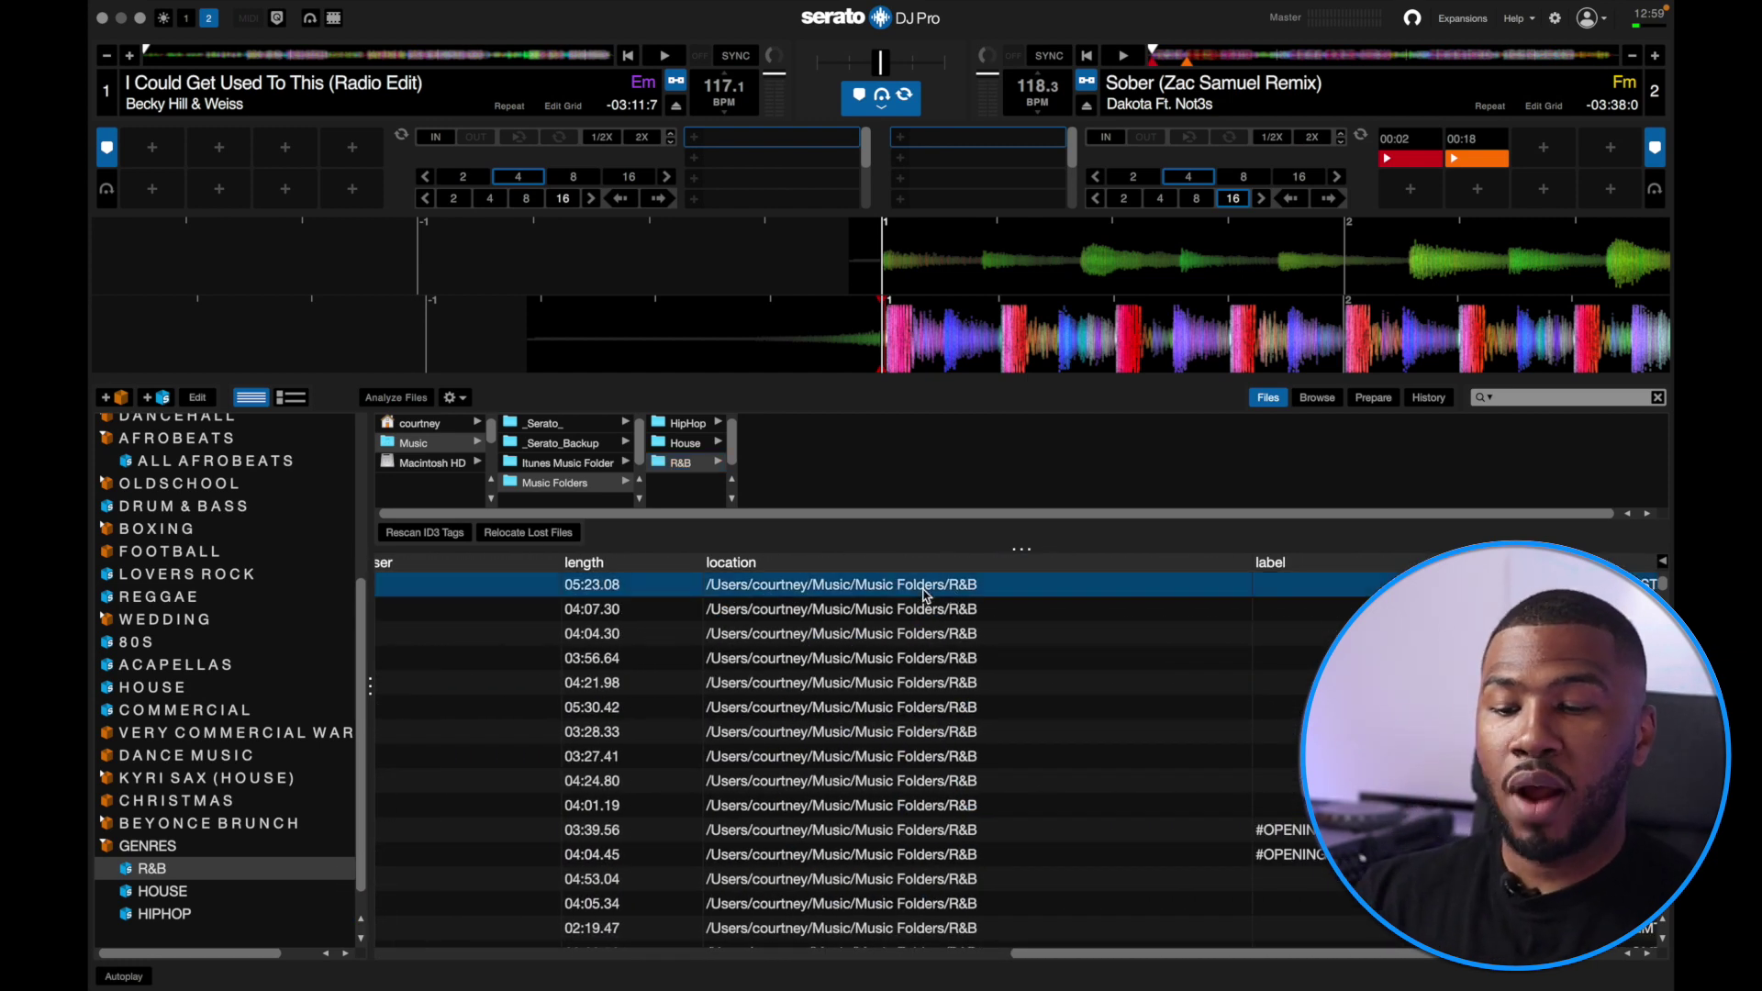
pyautogui.hotkey('shift', 'Down')
pyautogui.hotkey('shift', 'Down')
pyautogui.hotkey('shift', 'Down')
pyautogui.hotkey('shift', 'Down')
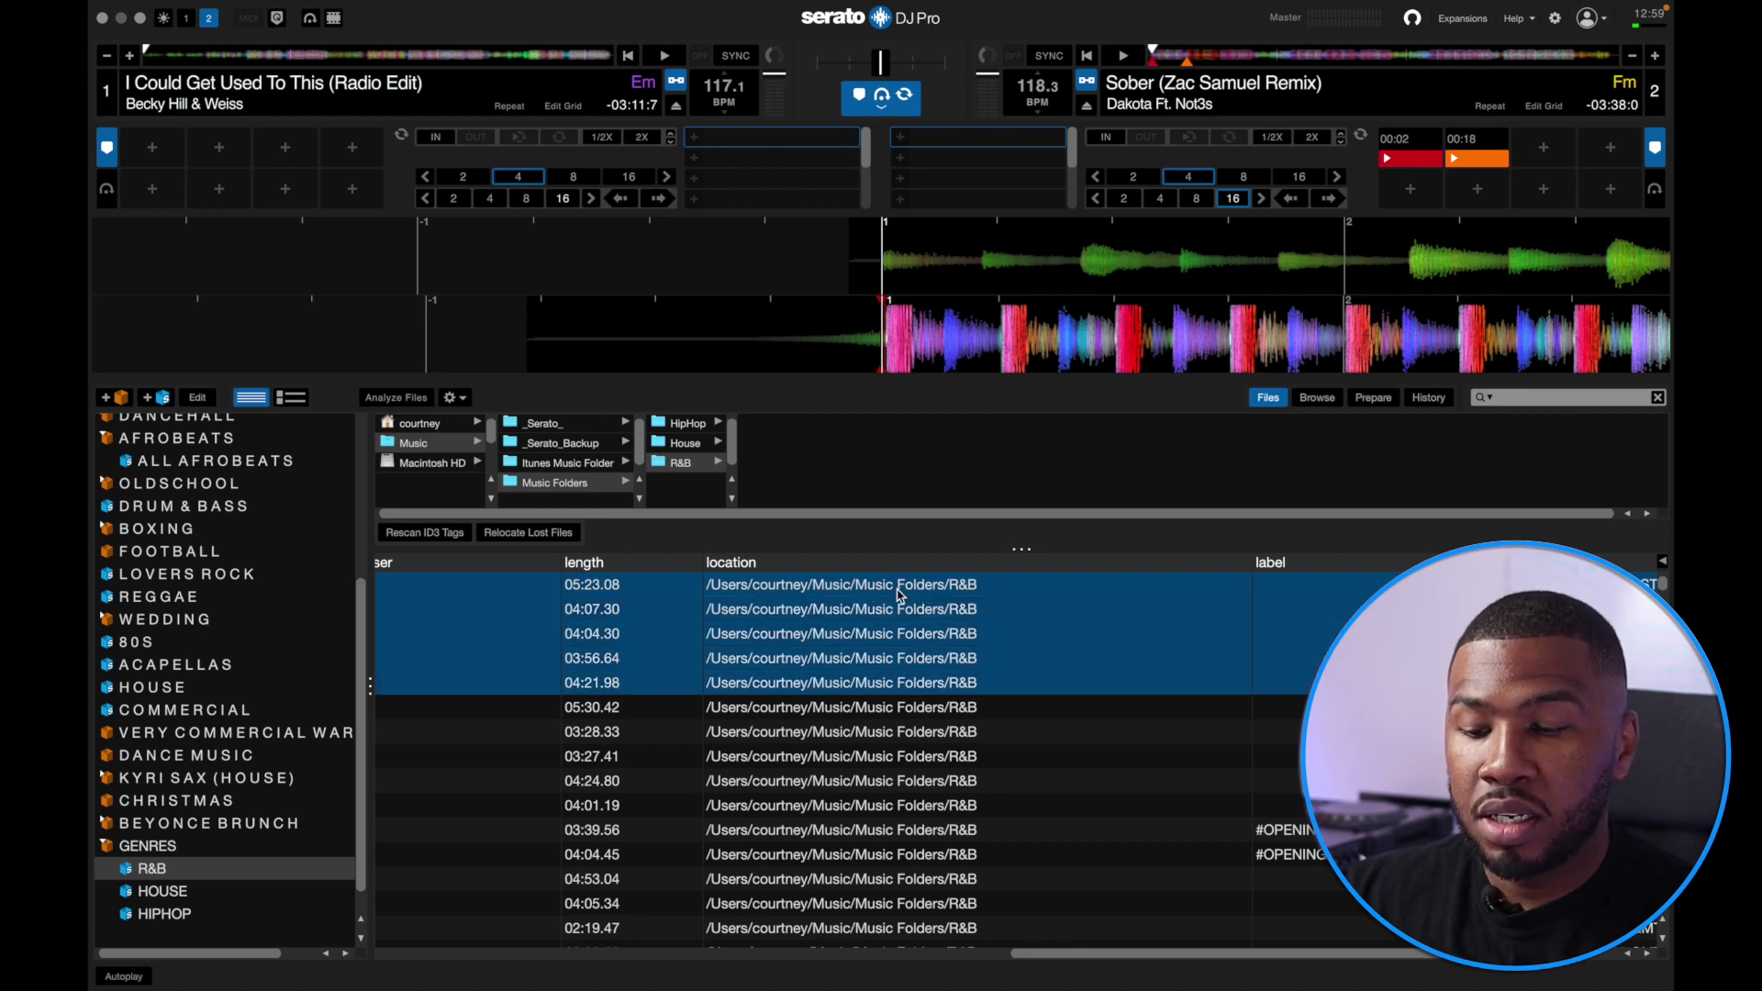
pyautogui.hotkey('shift', 'Up')
pyautogui.hotkey('shift', 'Up')
pyautogui.hotkey('shift', 'Up')
pyautogui.hotkey('shift', 'Up')
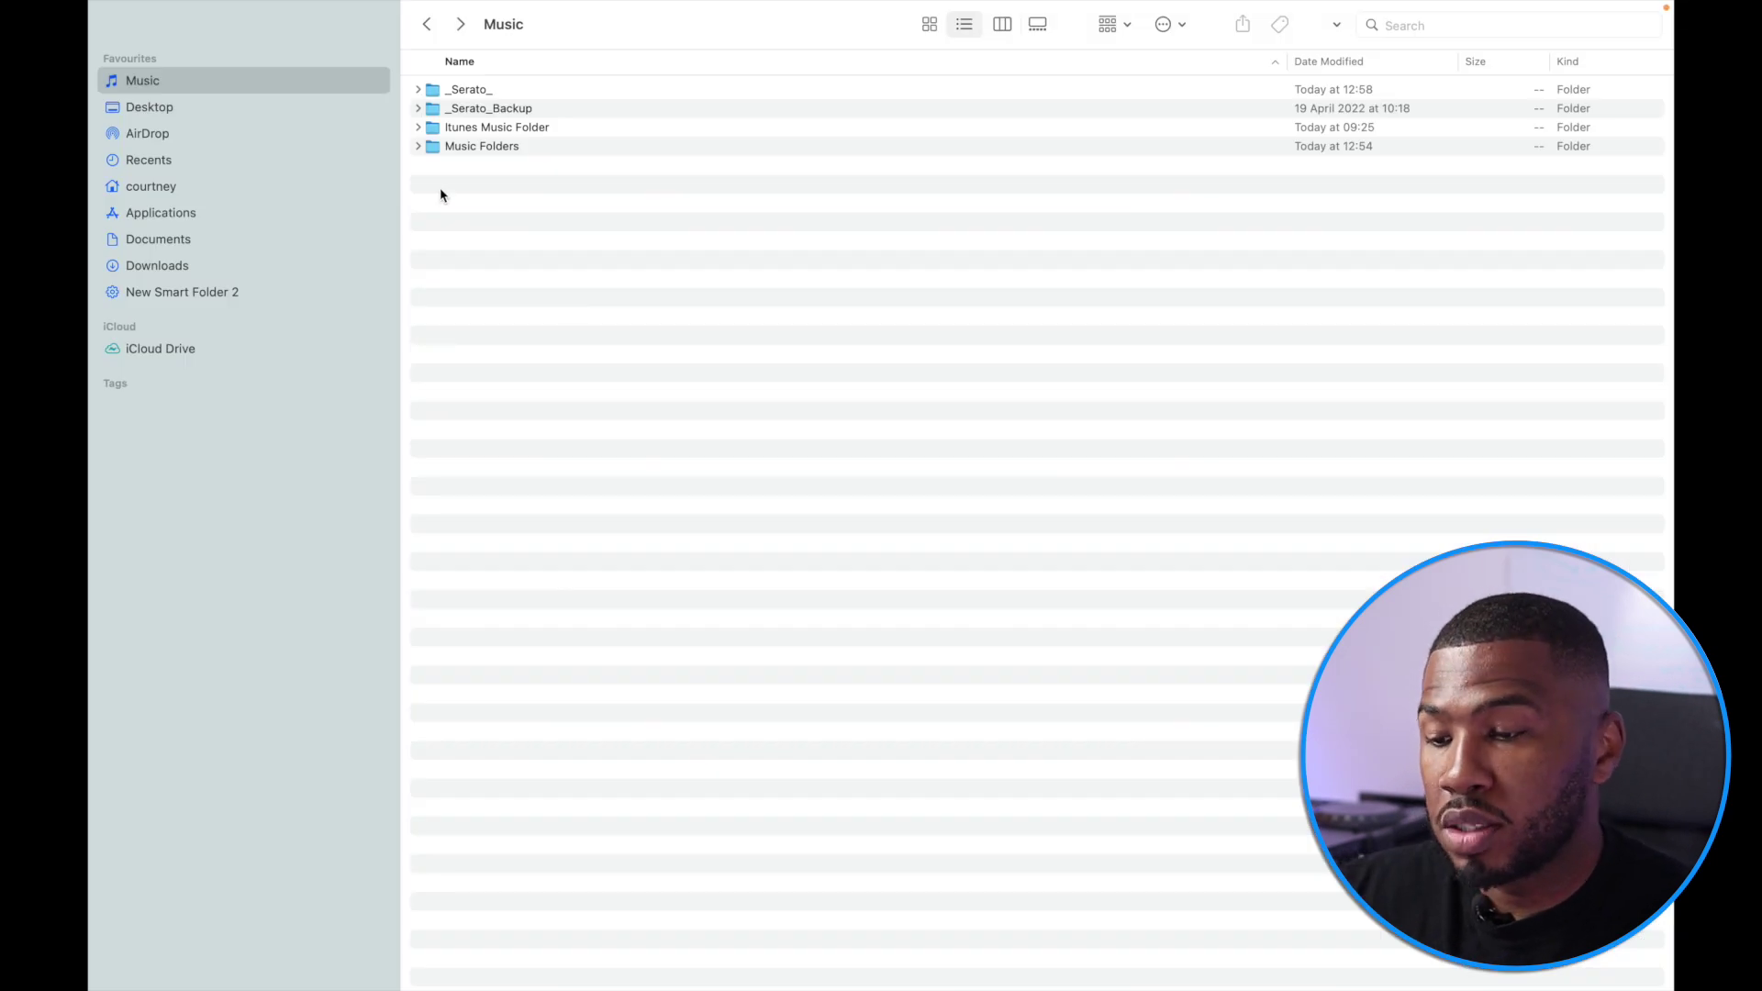
# Step: Expand Music Folders and R&B in Finder to view the moved MP3s, then collapse R&B
pyautogui.click(419, 146)
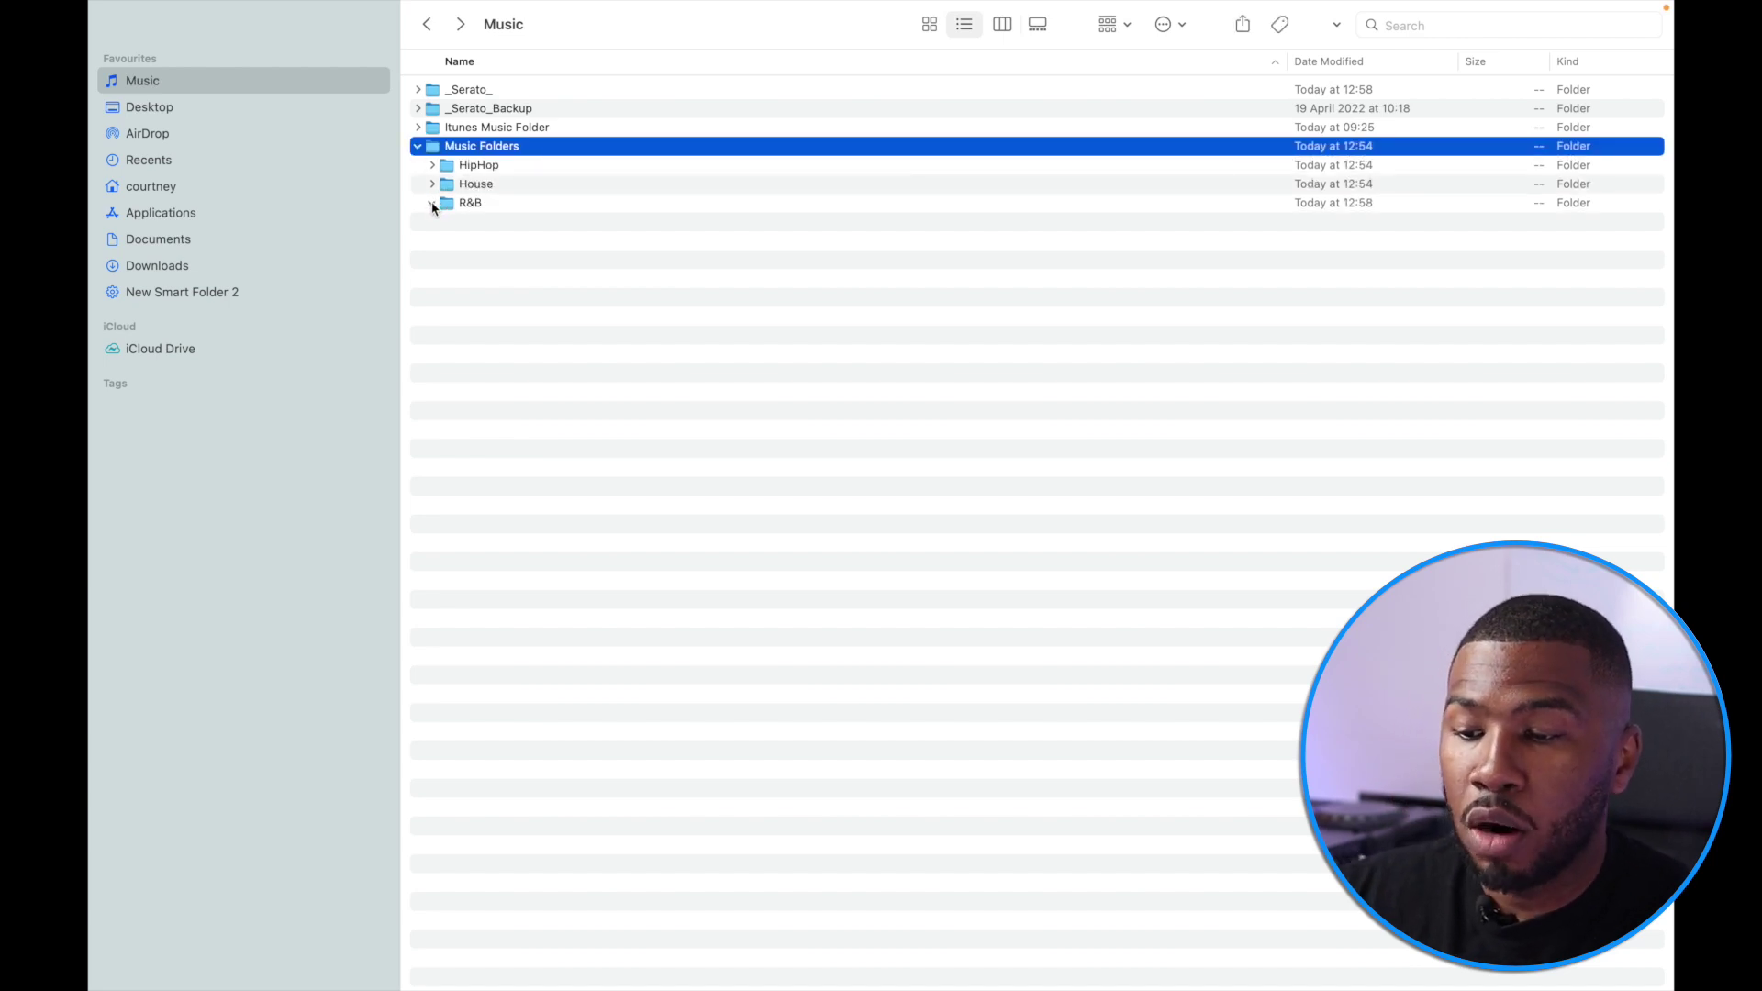
pyautogui.click(431, 203)
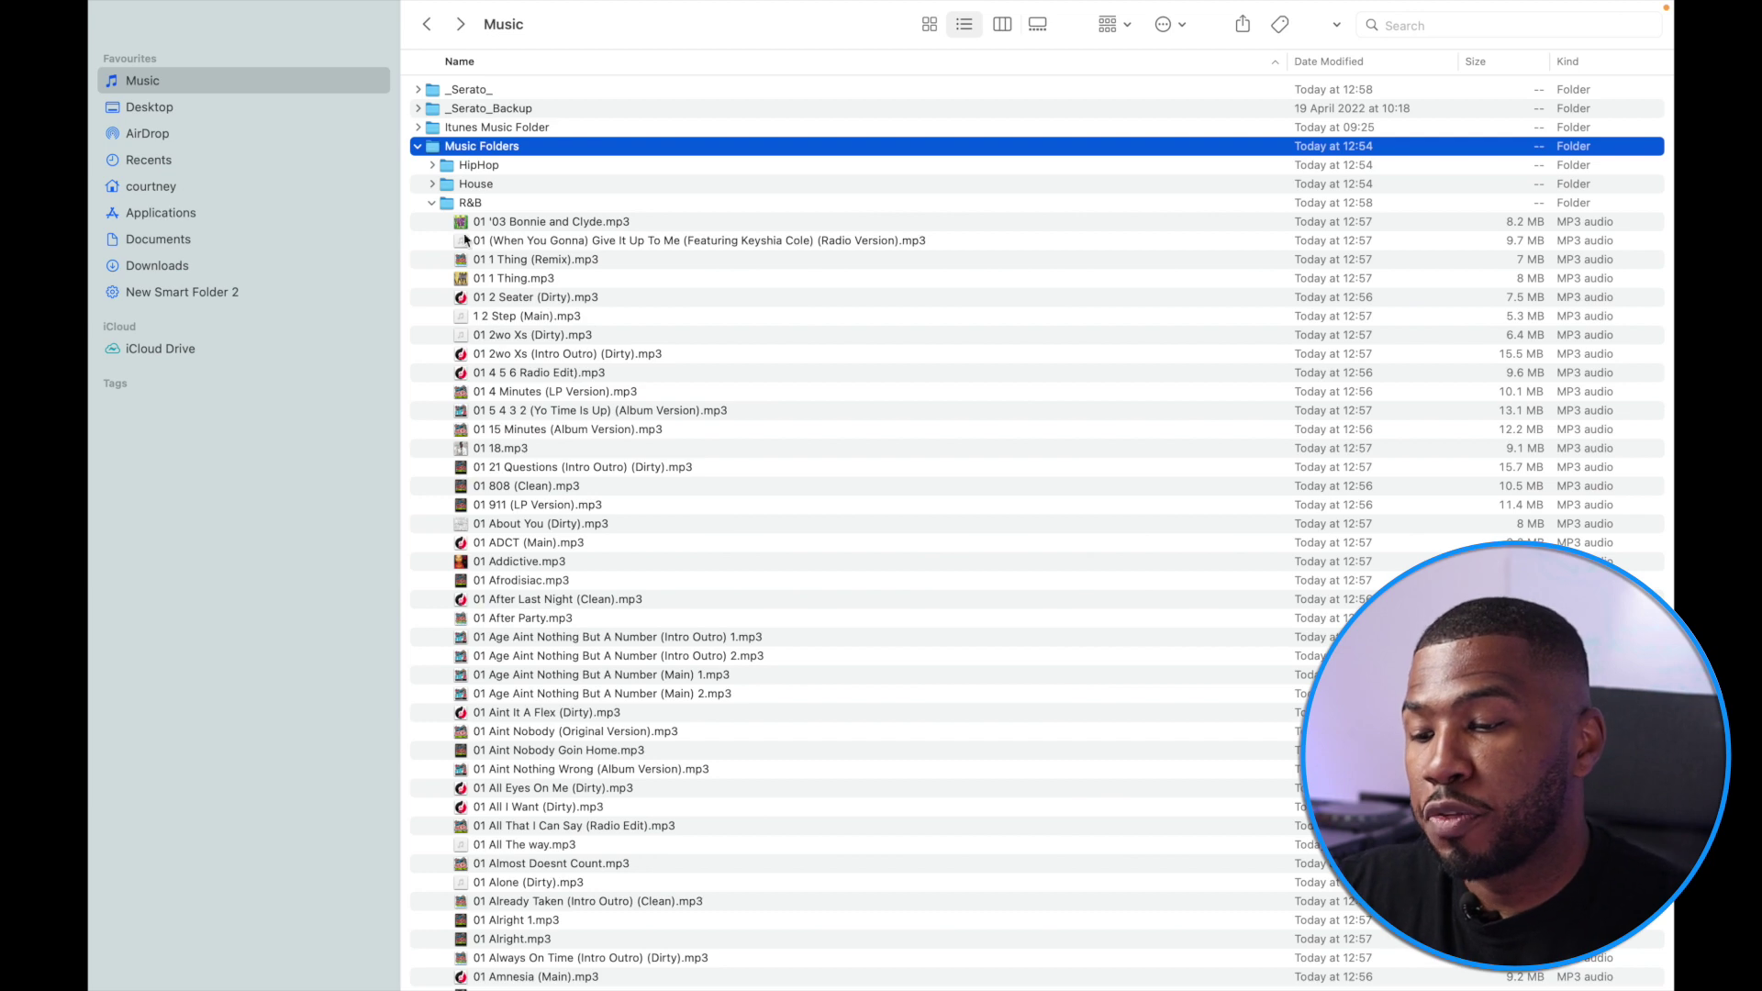
pyautogui.click(431, 203)
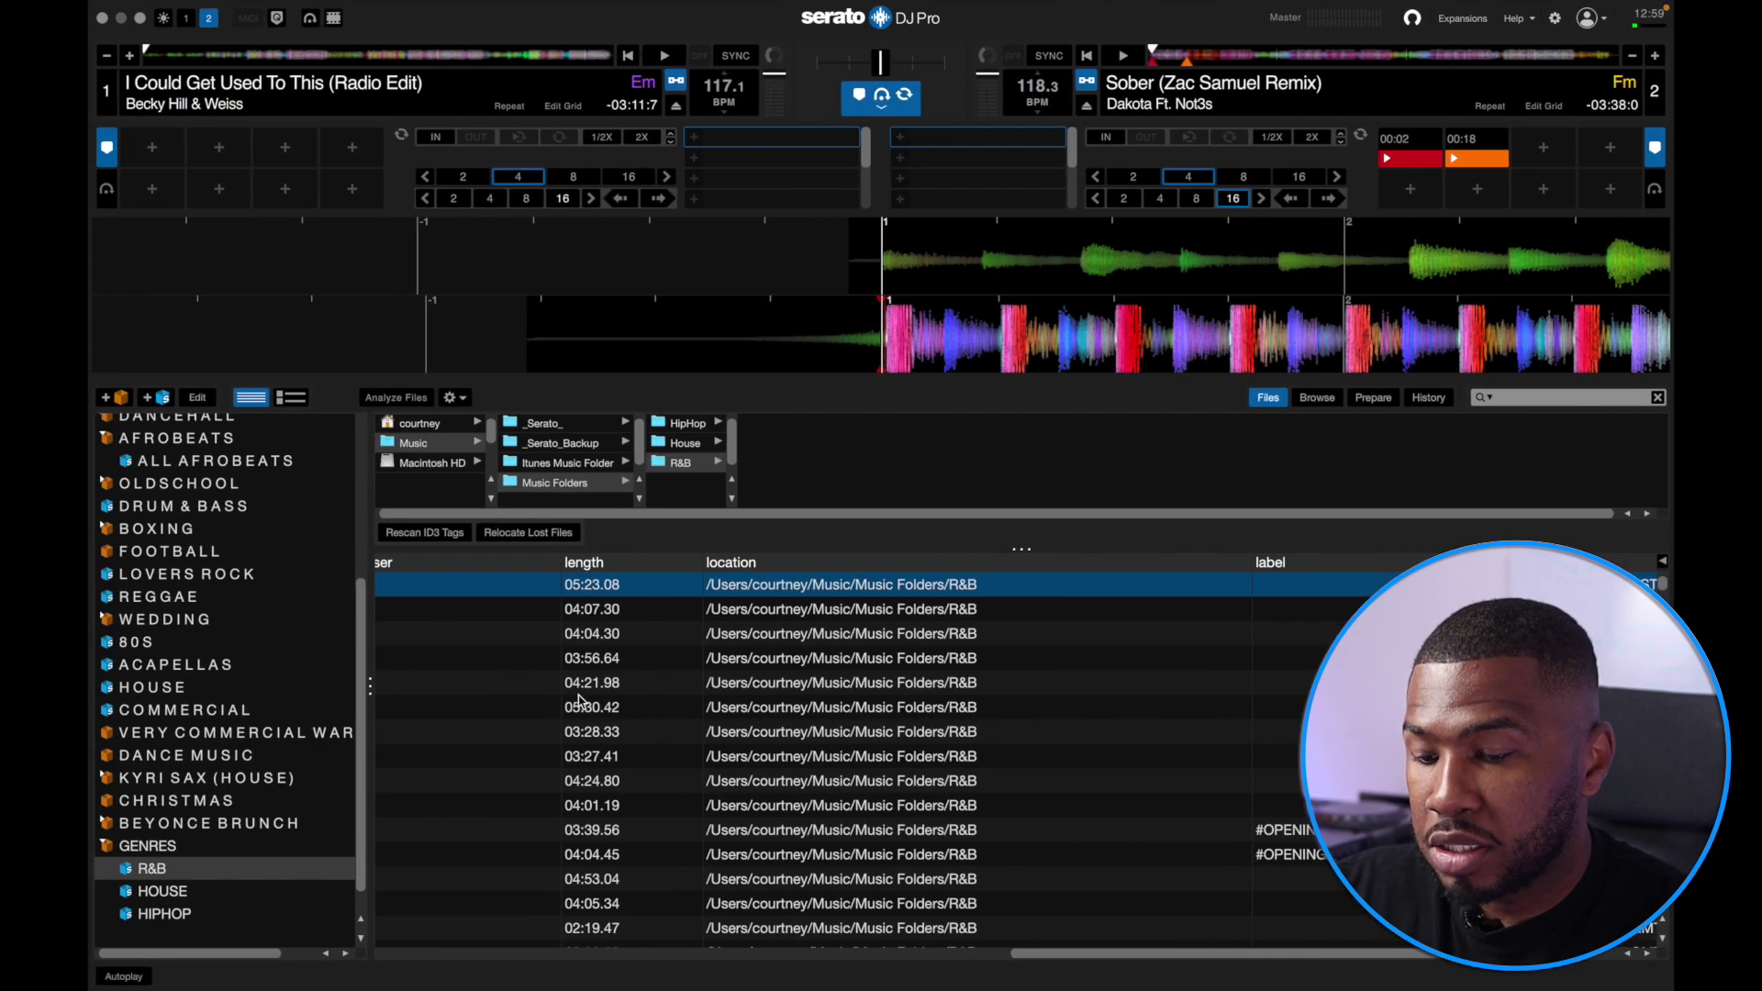
# Step: Move all HOUSE crate tracks into Music Folders/House, dropping their original references
pyautogui.click(174, 895)
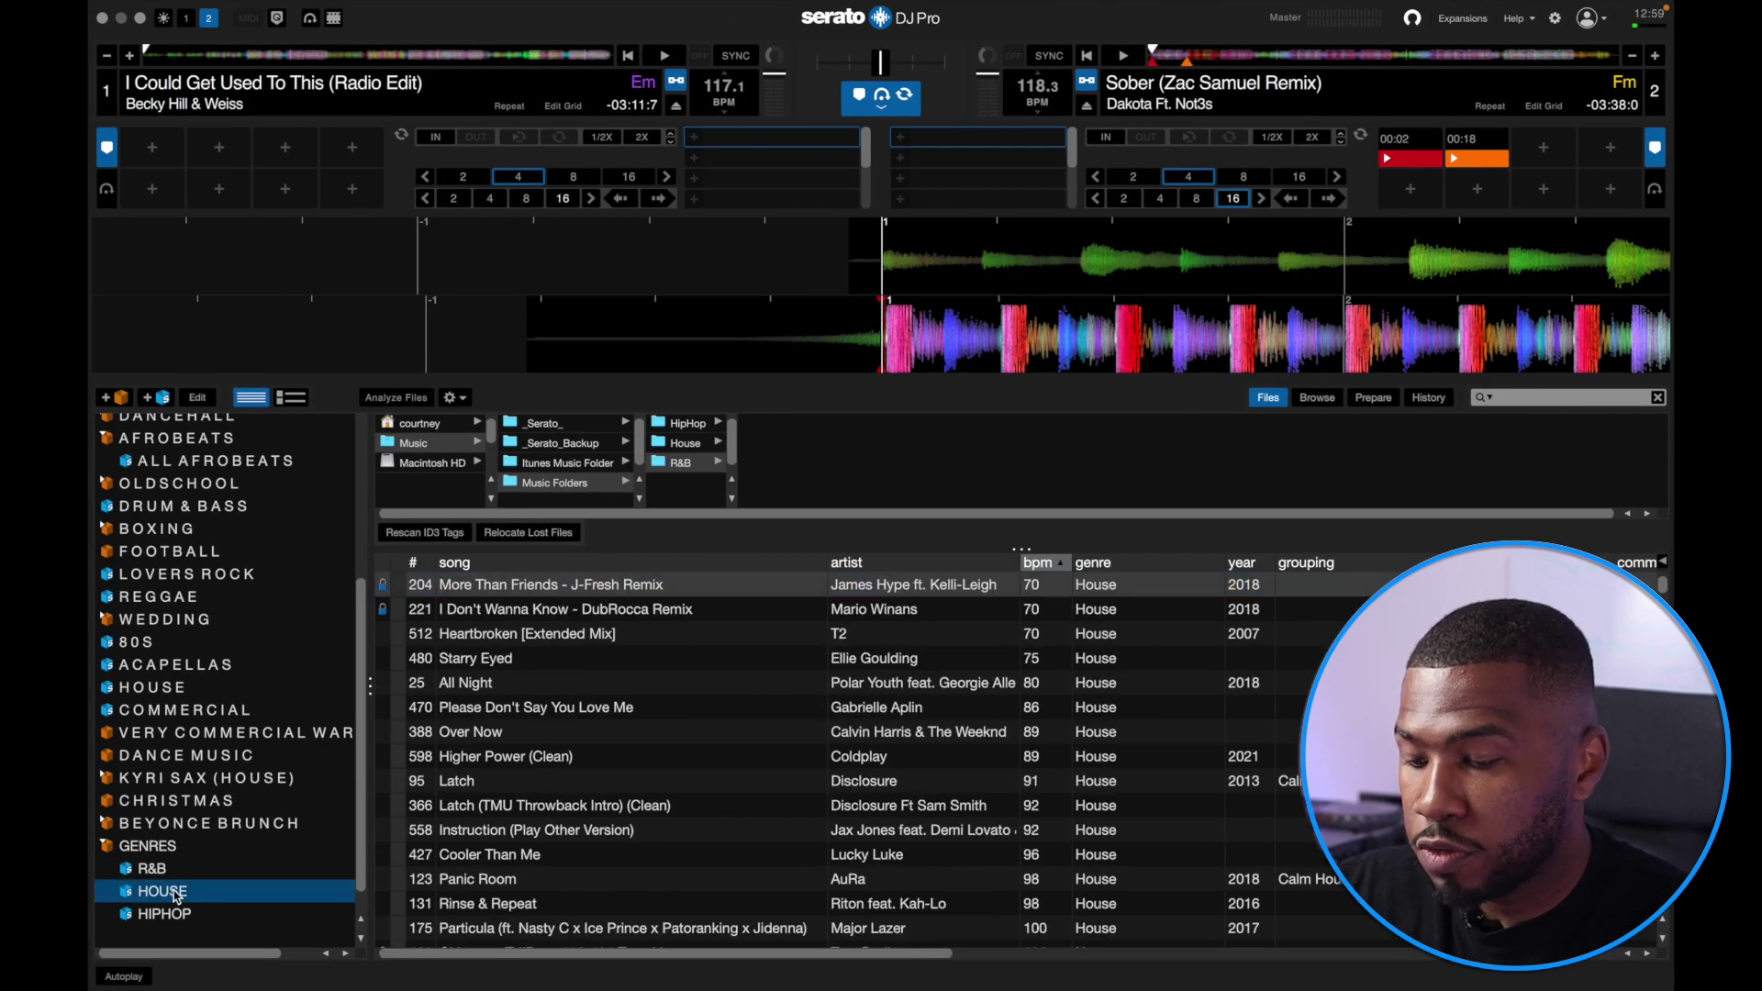
pyautogui.click(771, 635)
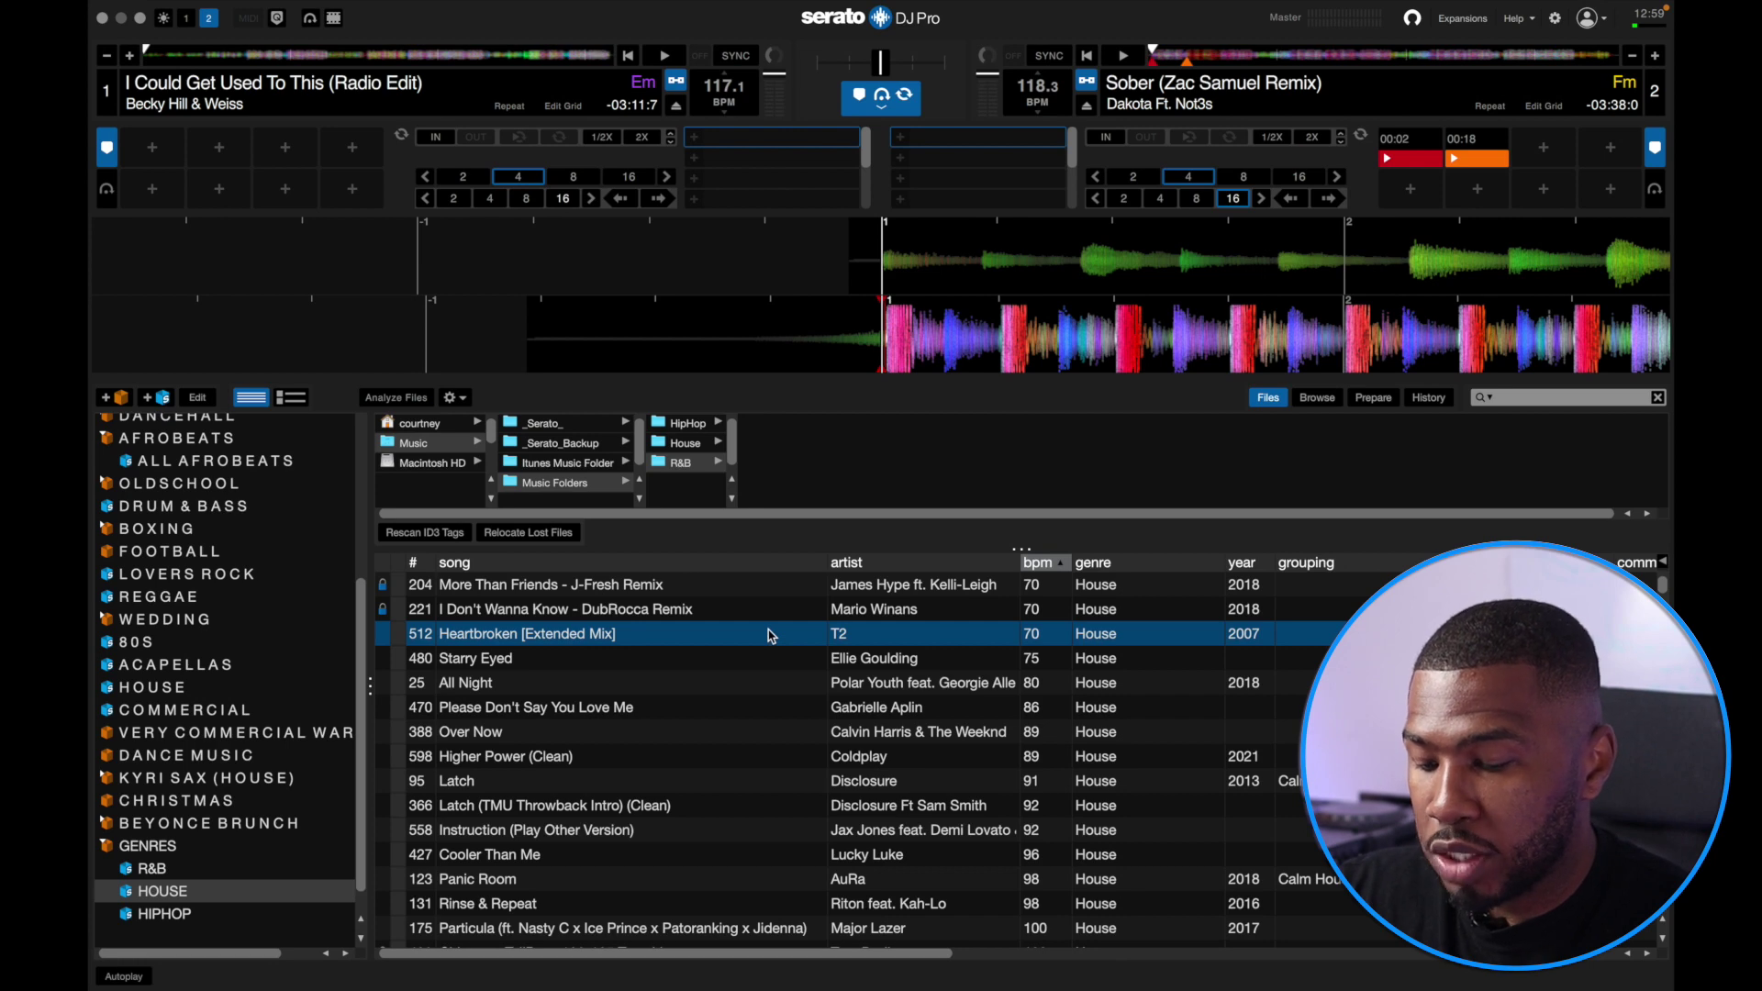
pyautogui.press('super+a')
pyautogui.moveTo(837, 720); pyautogui.dragTo(700, 449)
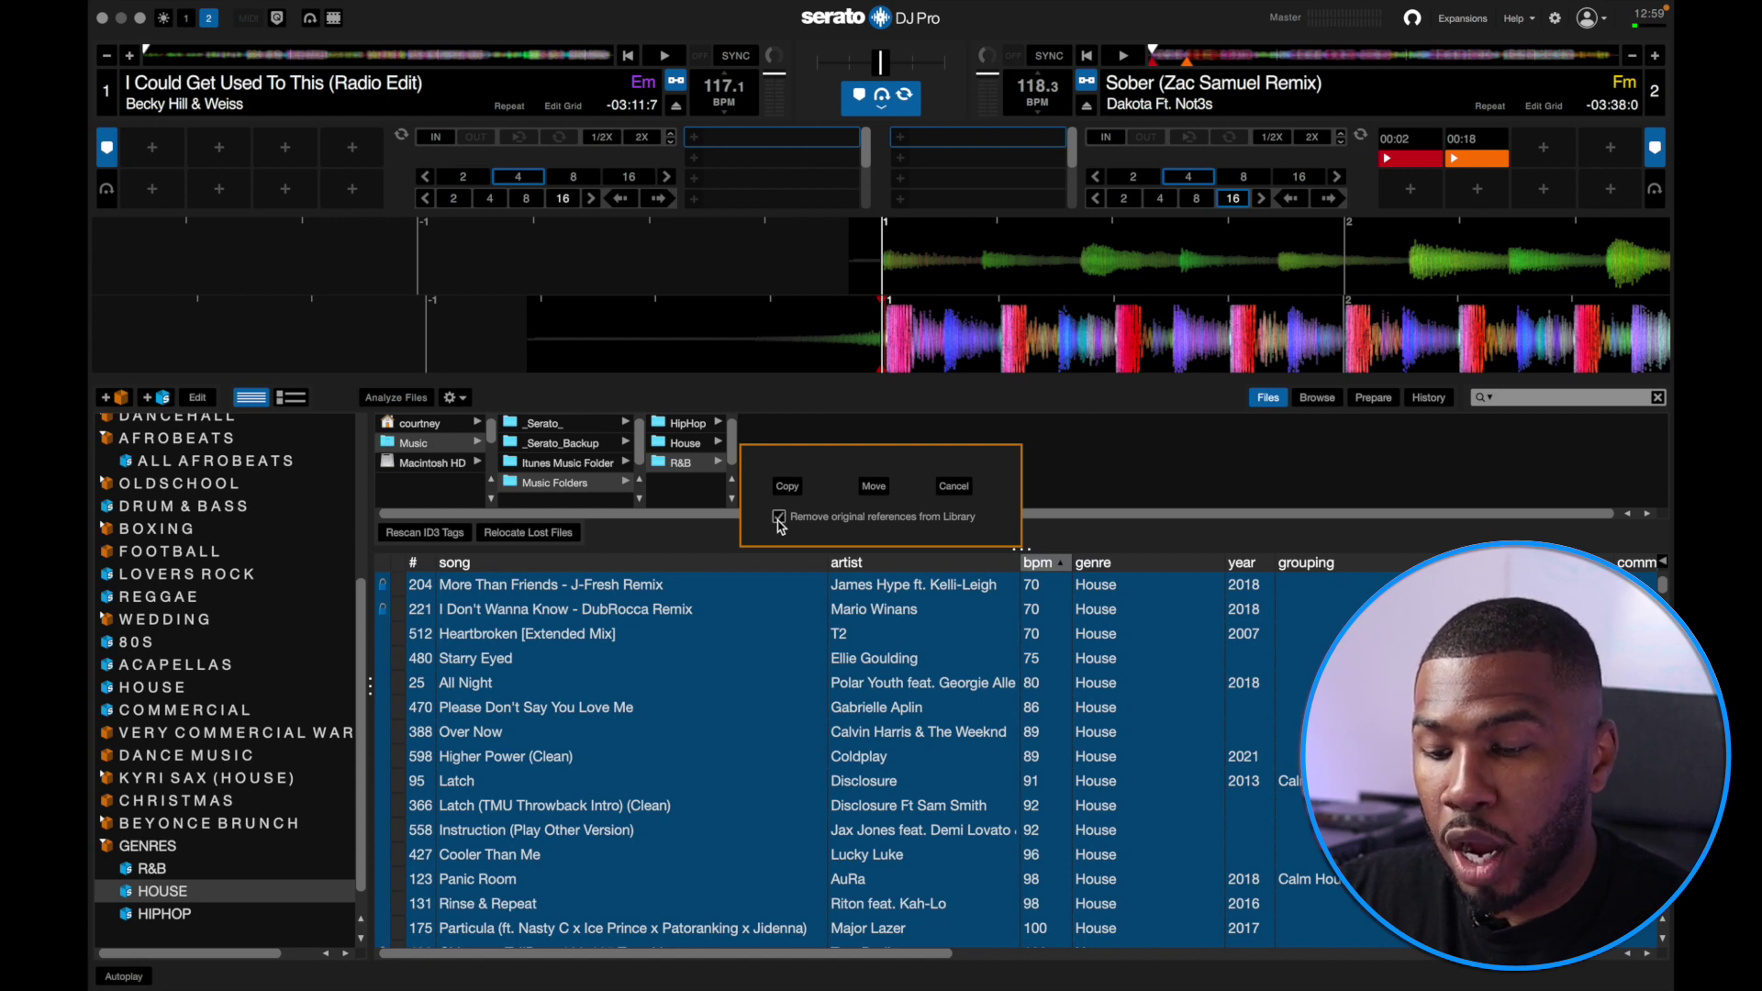
pyautogui.click(874, 486)
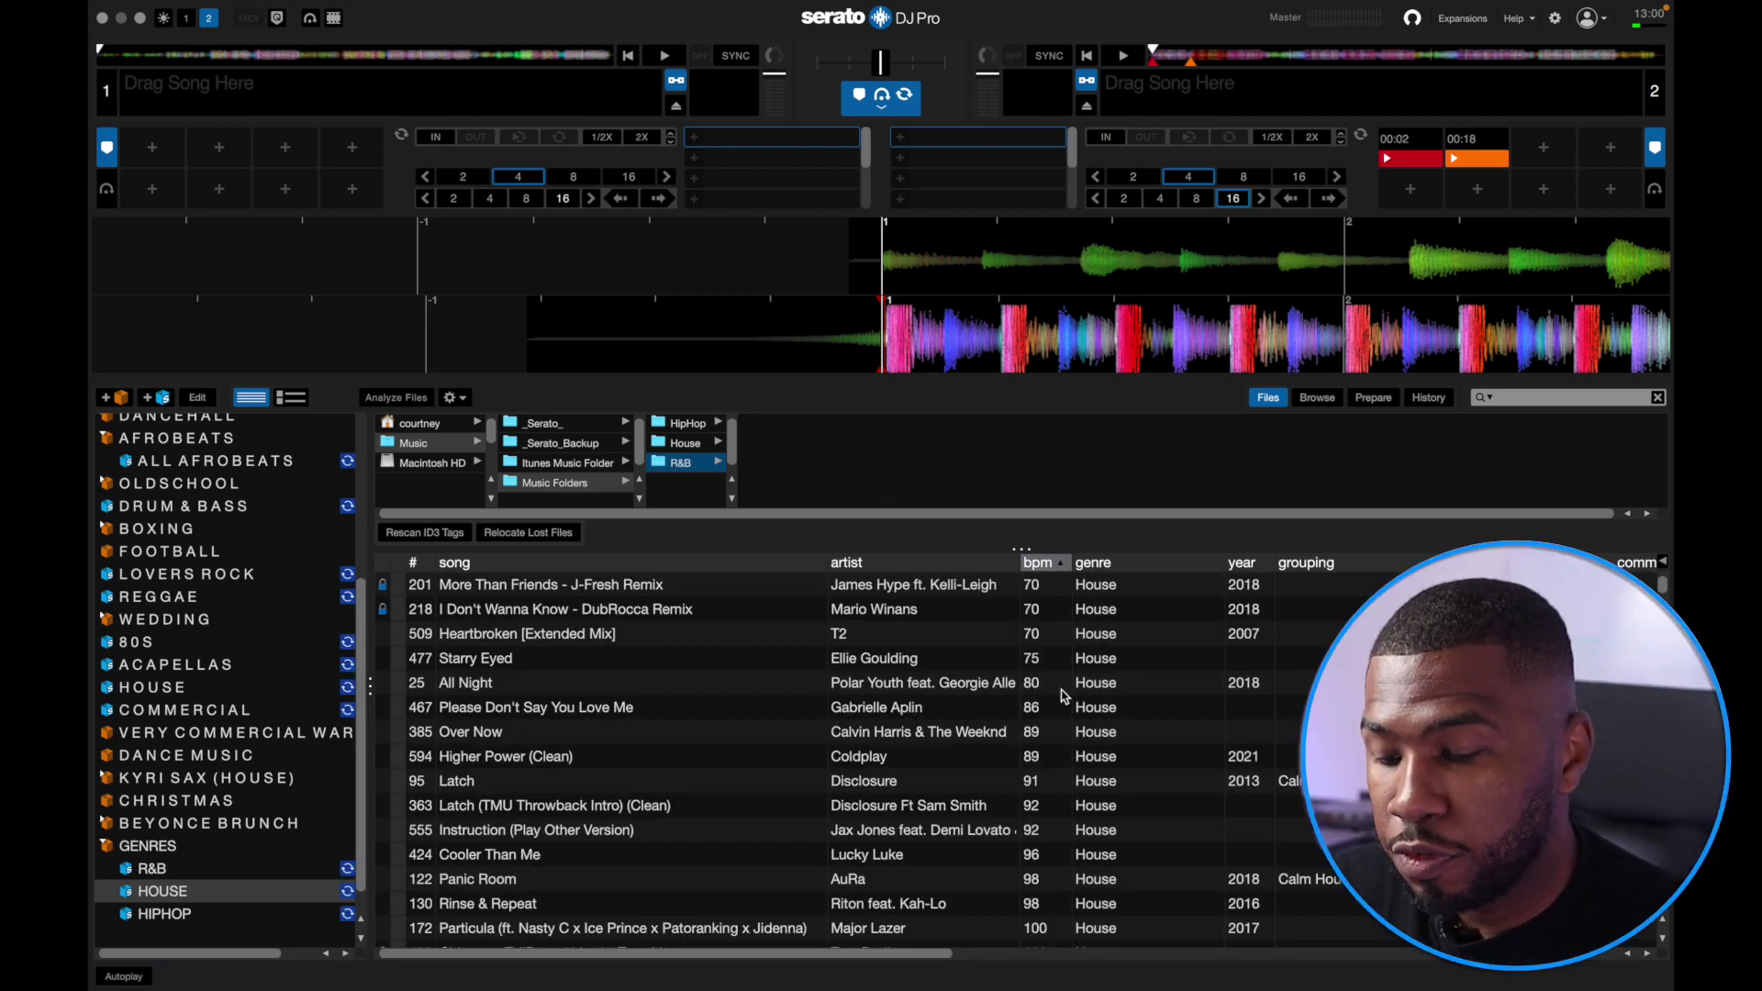
pyautogui.hscroll(10, 1062, 696)
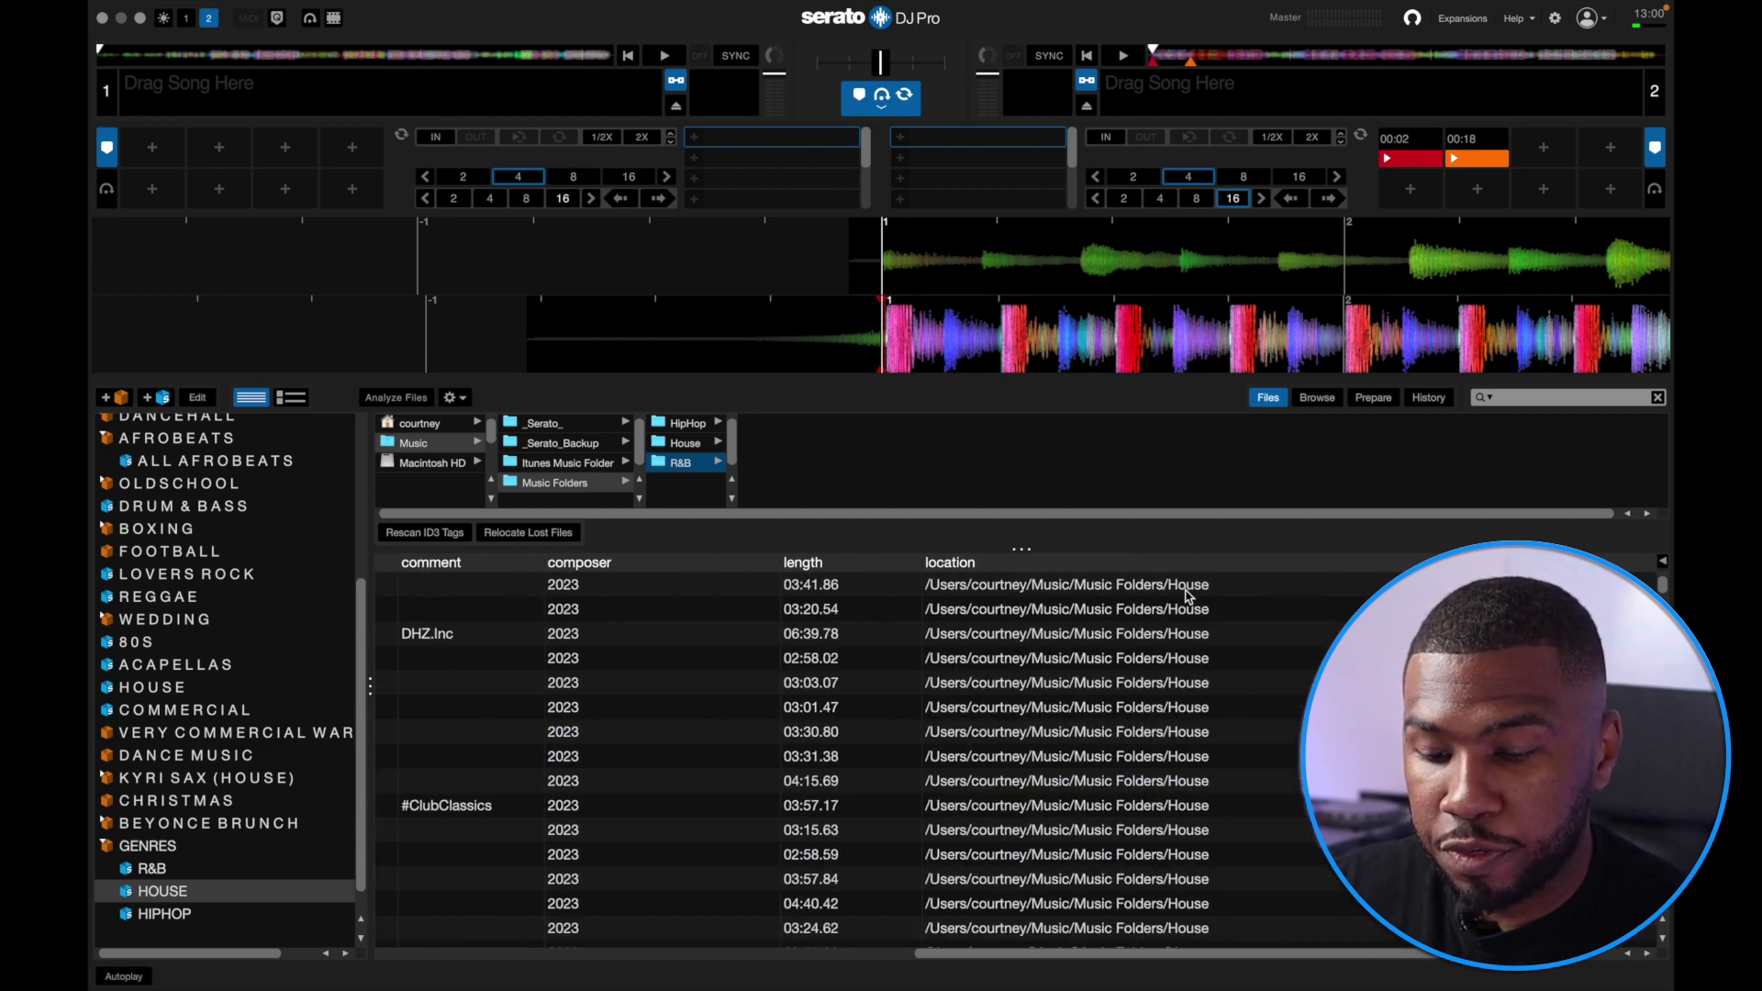
pyautogui.hotkey('ctrl', 'Up')
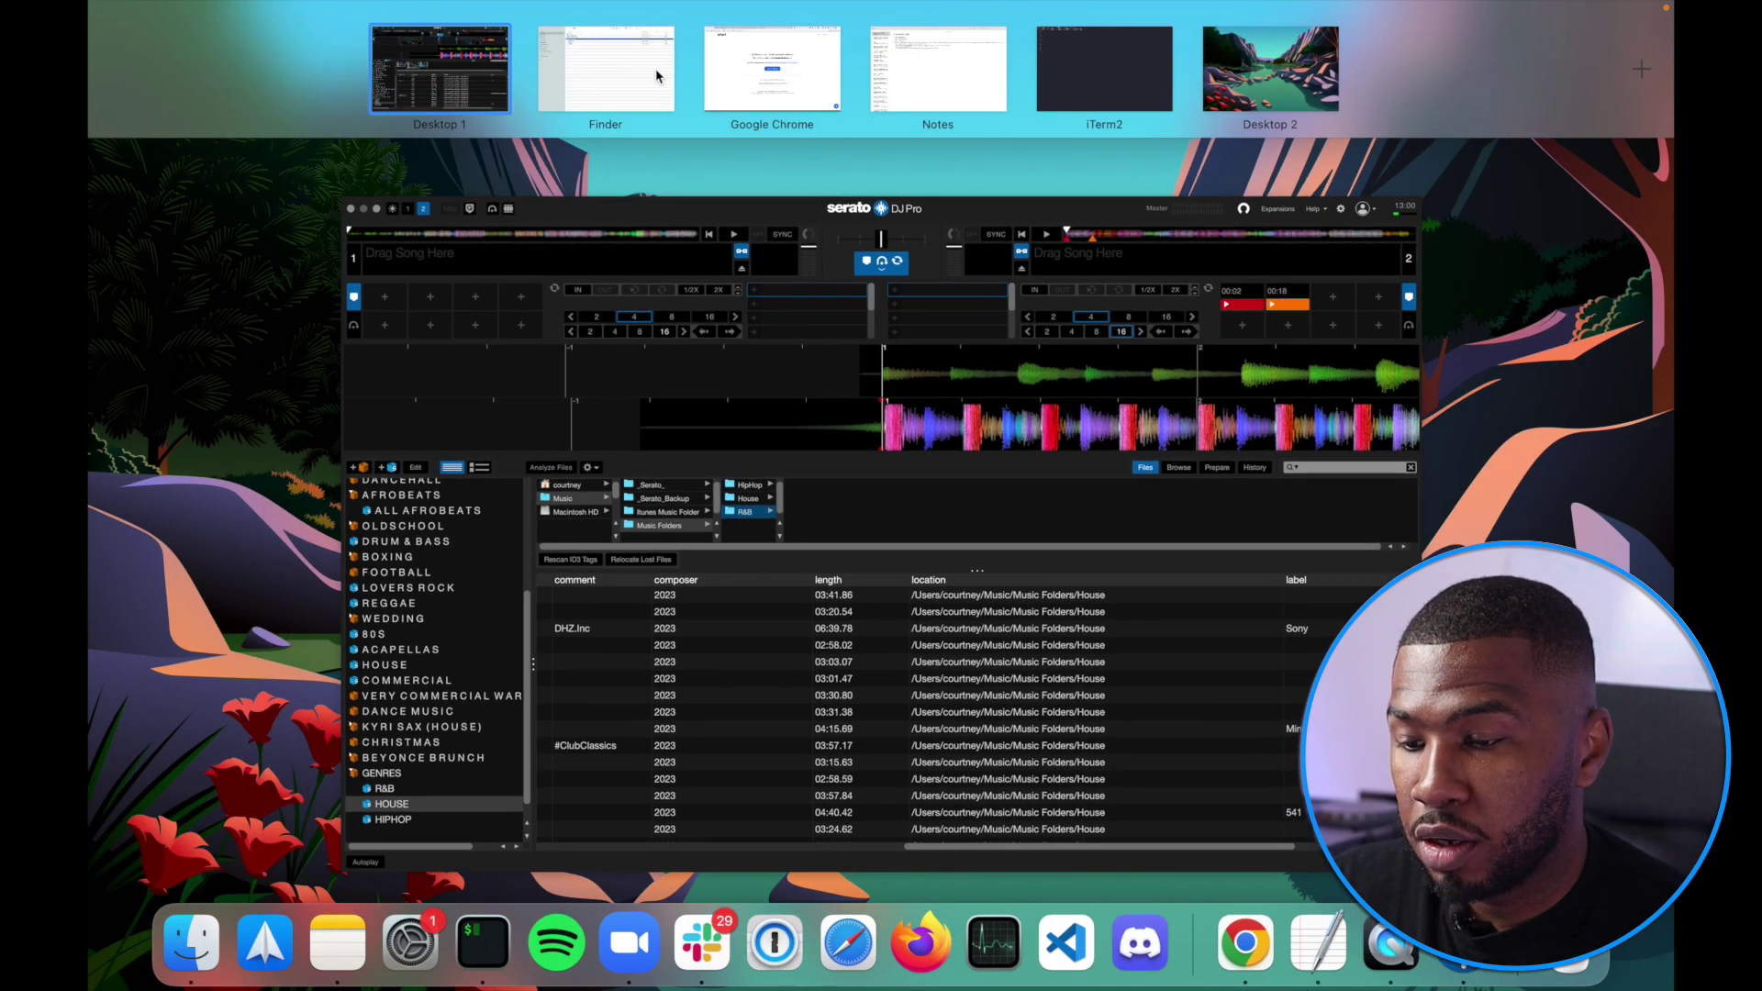
# Step: In Finder, expand the House folder and check it lists the moved House MP3 files
pyautogui.click(655, 68)
pyautogui.click(432, 184)
pyautogui.scroll(-3, 526, 276)
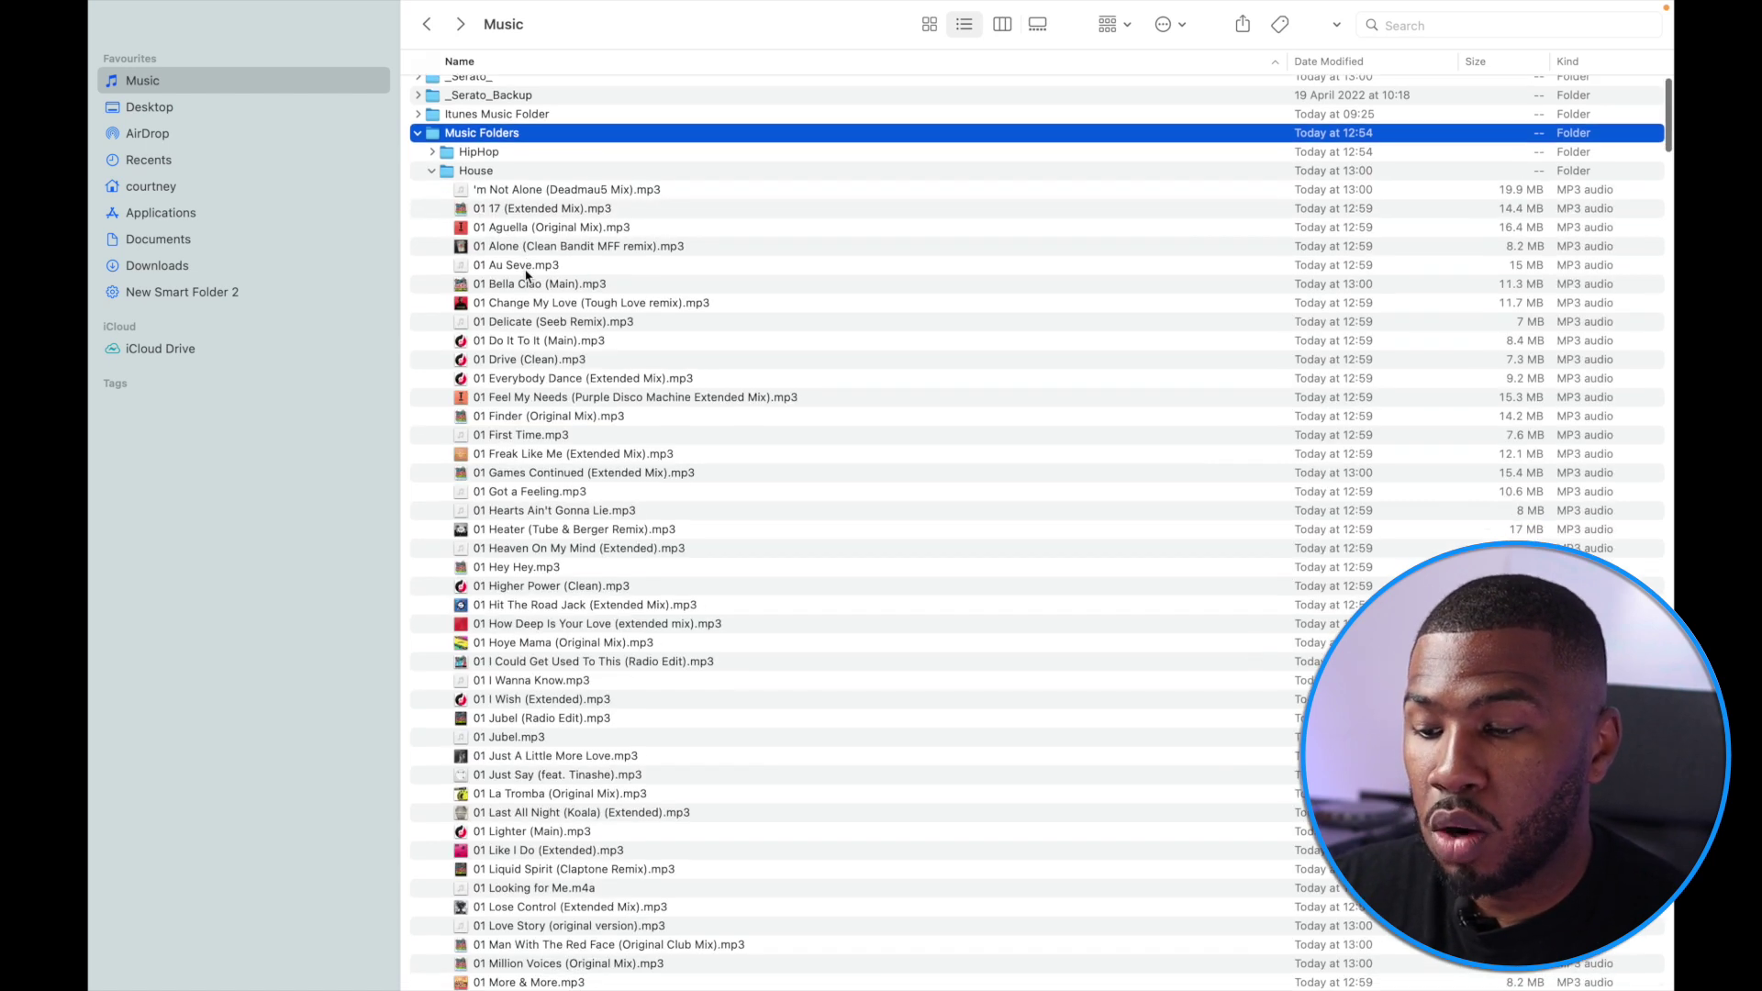
pyautogui.scroll(4, 526, 275)
# Step: Return to Serato DJ Pro and show the HIPHOP genre crate's tracks
pyautogui.hotkey('ctrl', 'Up')
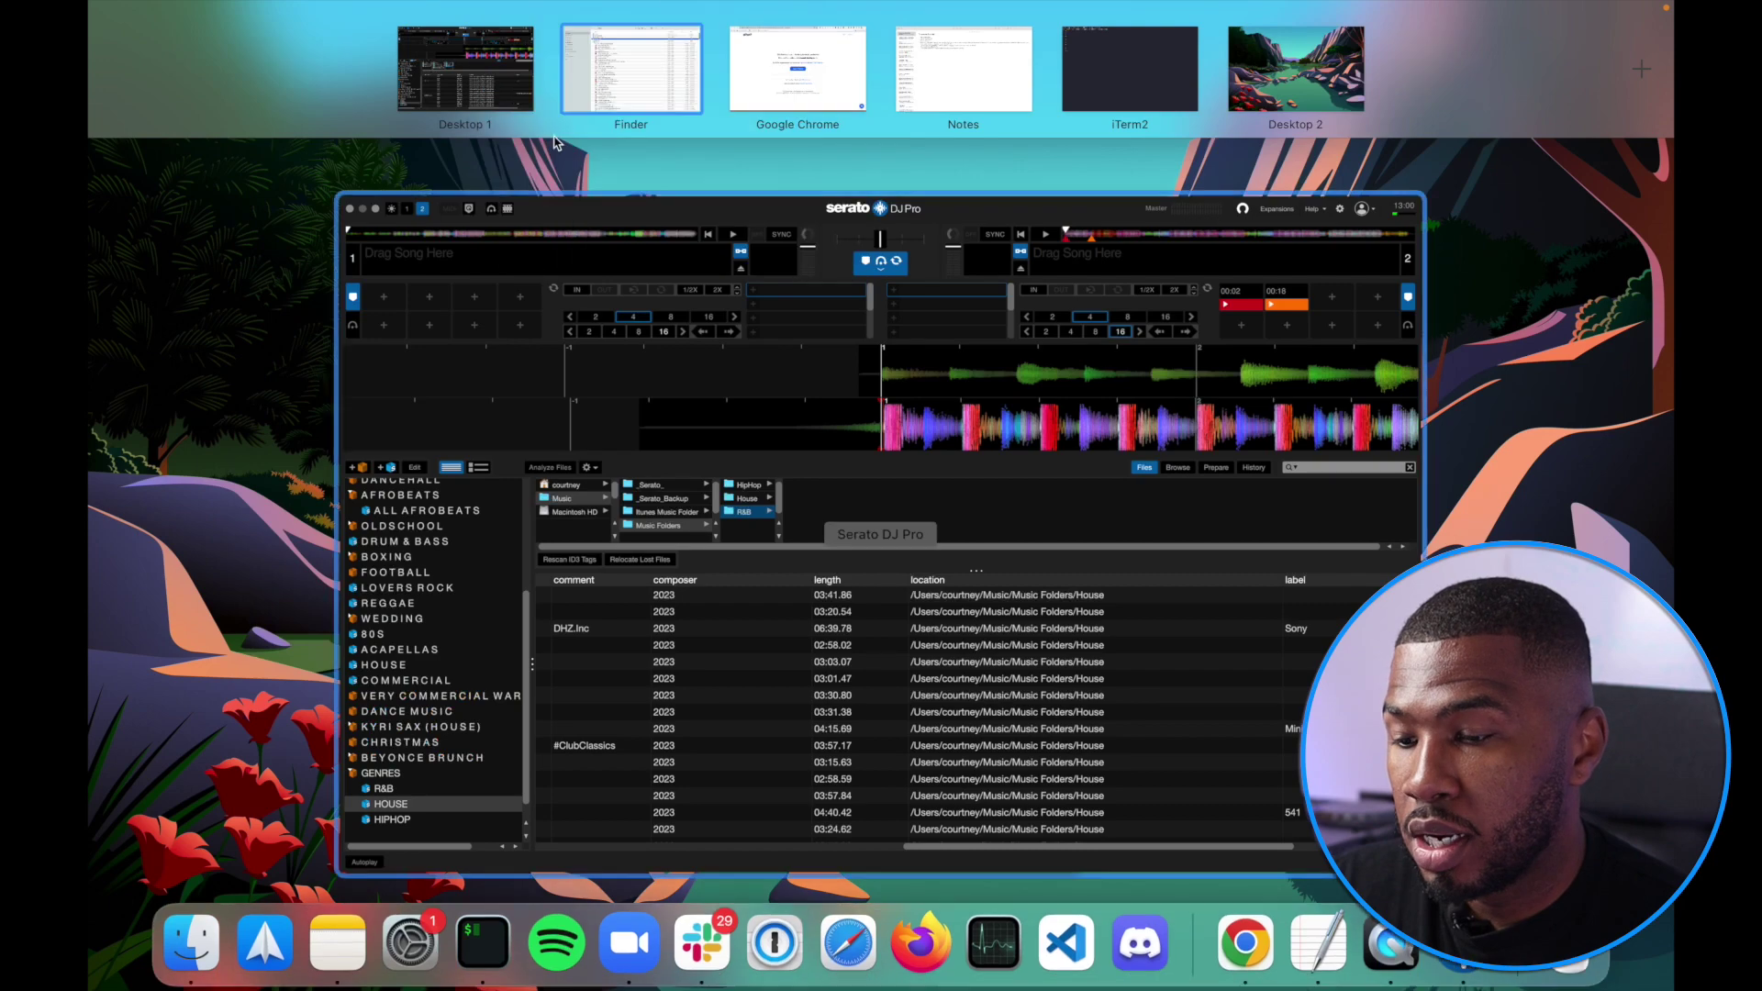
pyautogui.click(918, 551)
pyautogui.click(163, 914)
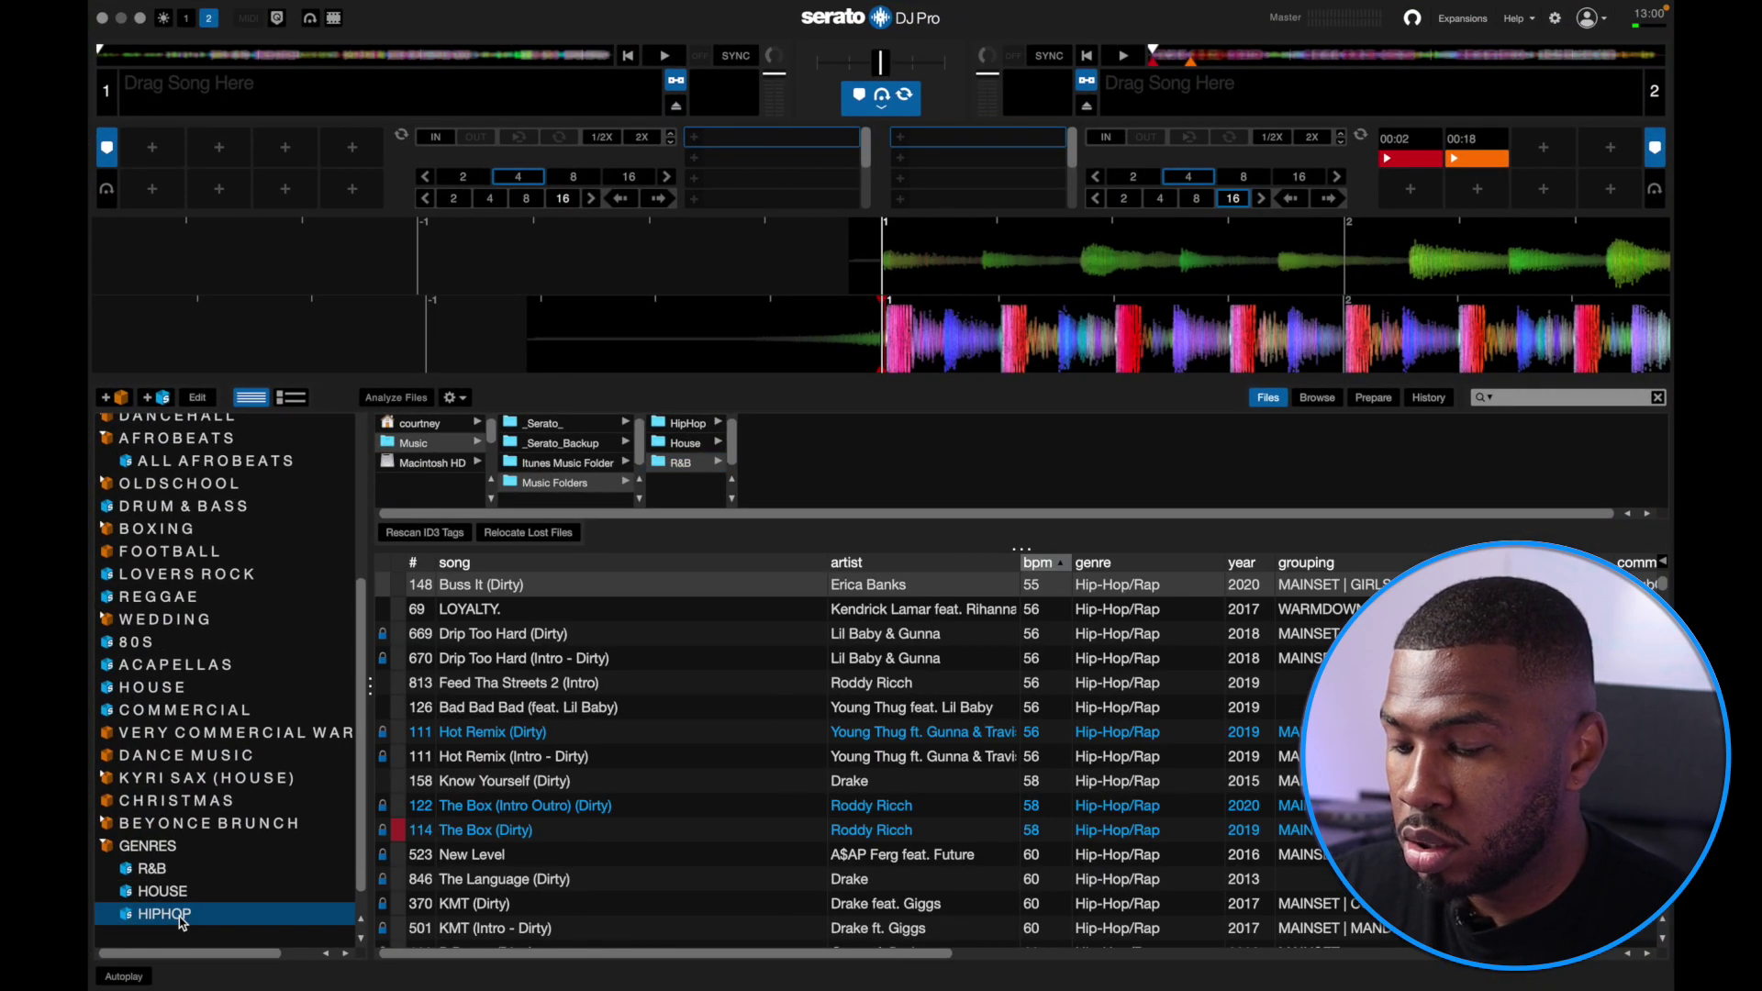
# Step: Select all tracks in the HIPHOP crate and move them into Music Folders/HipHop
pyautogui.click(748, 750)
pyautogui.press('super+a')
pyautogui.moveTo(799, 732); pyautogui.dragTo(689, 428)
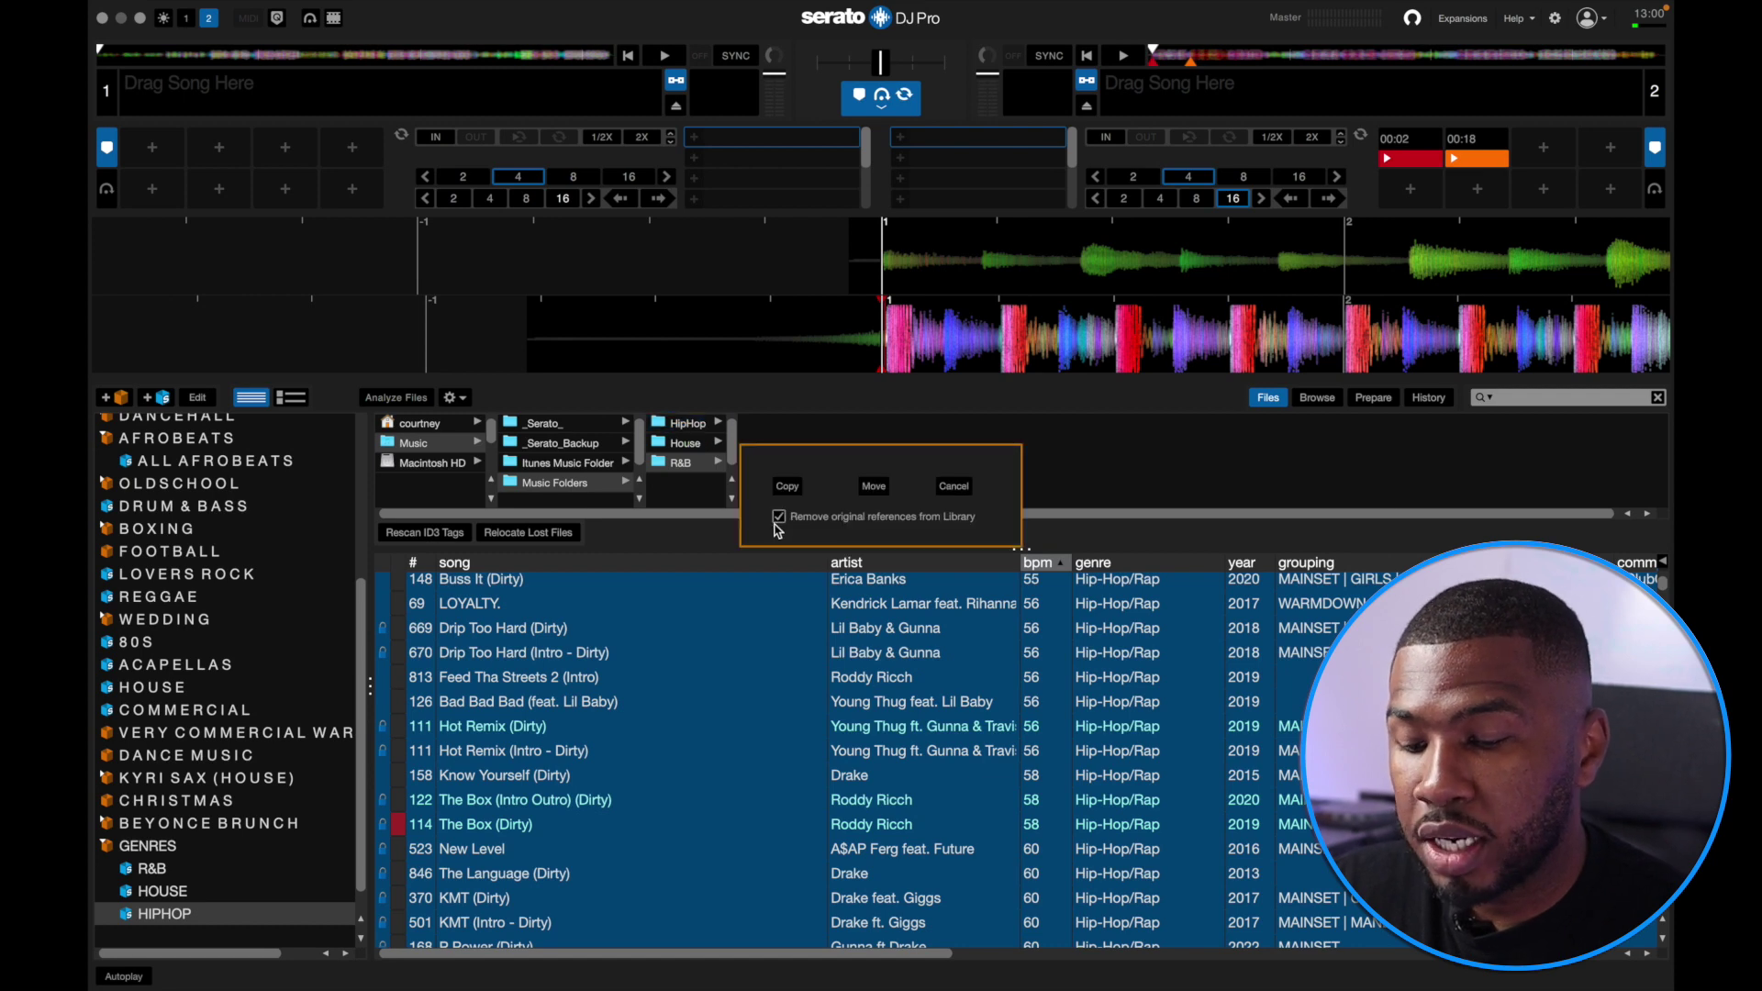
pyautogui.click(877, 488)
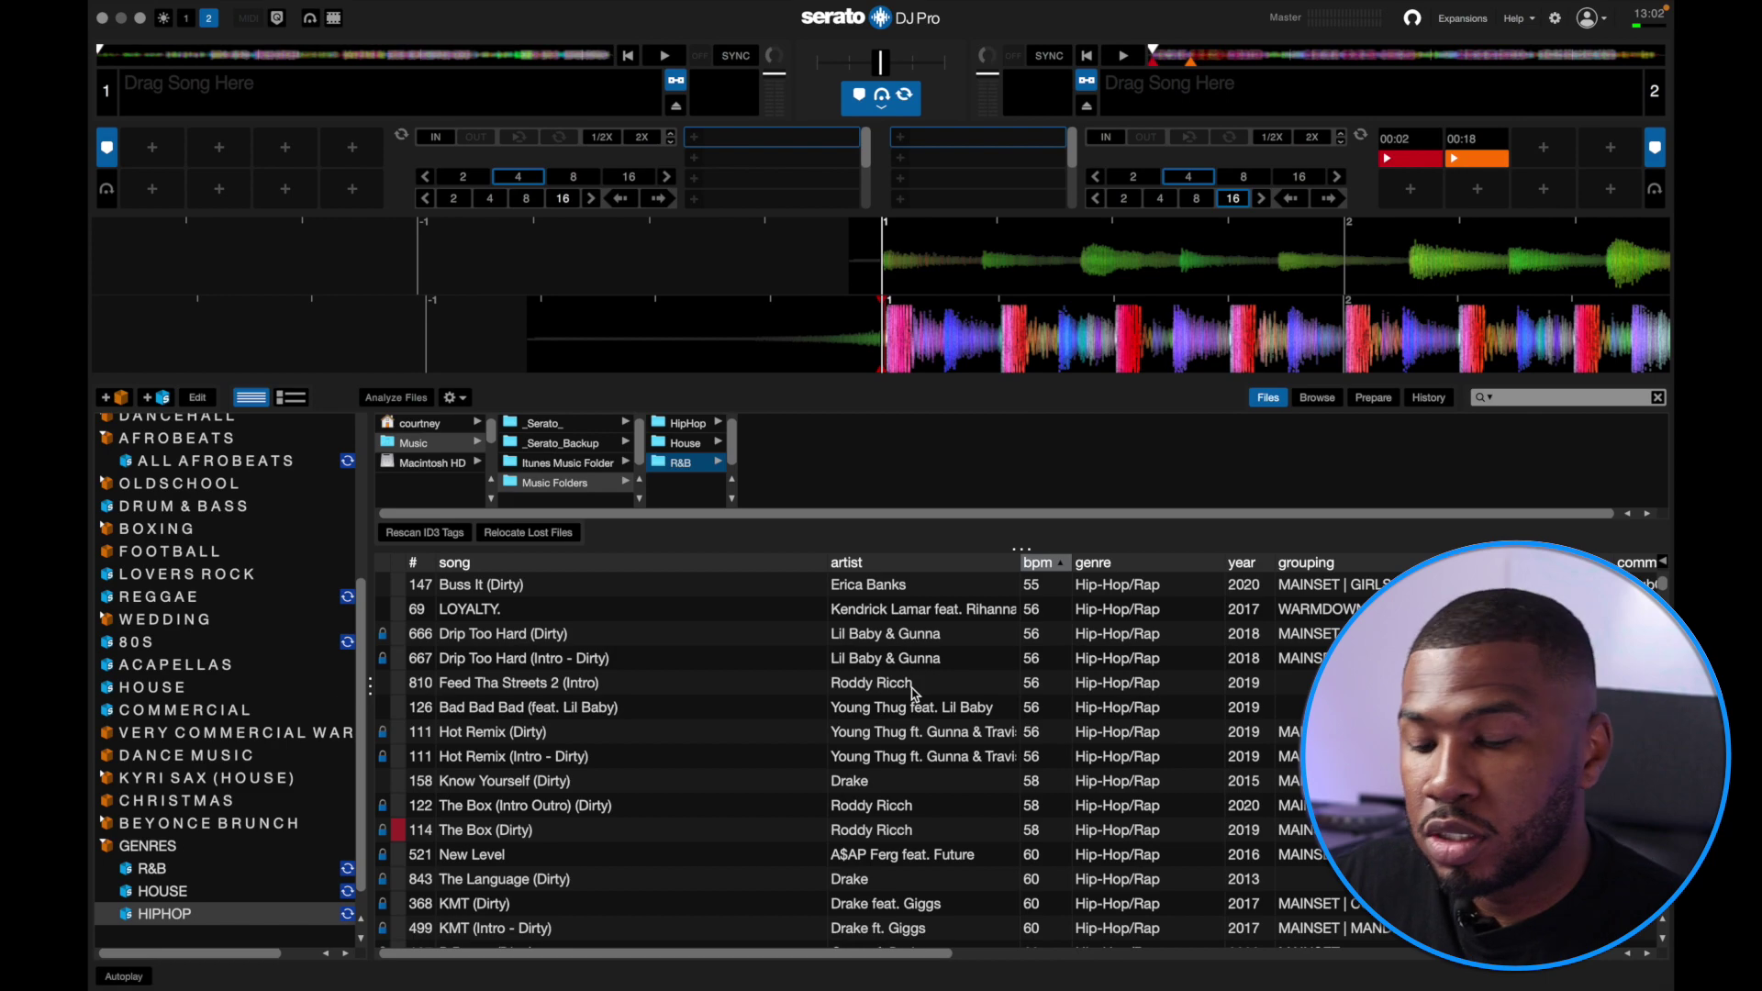
# Step: Select the first tracks in the HipHop list, then bring up Mission Control
pyautogui.hscroll(10, 908, 690)
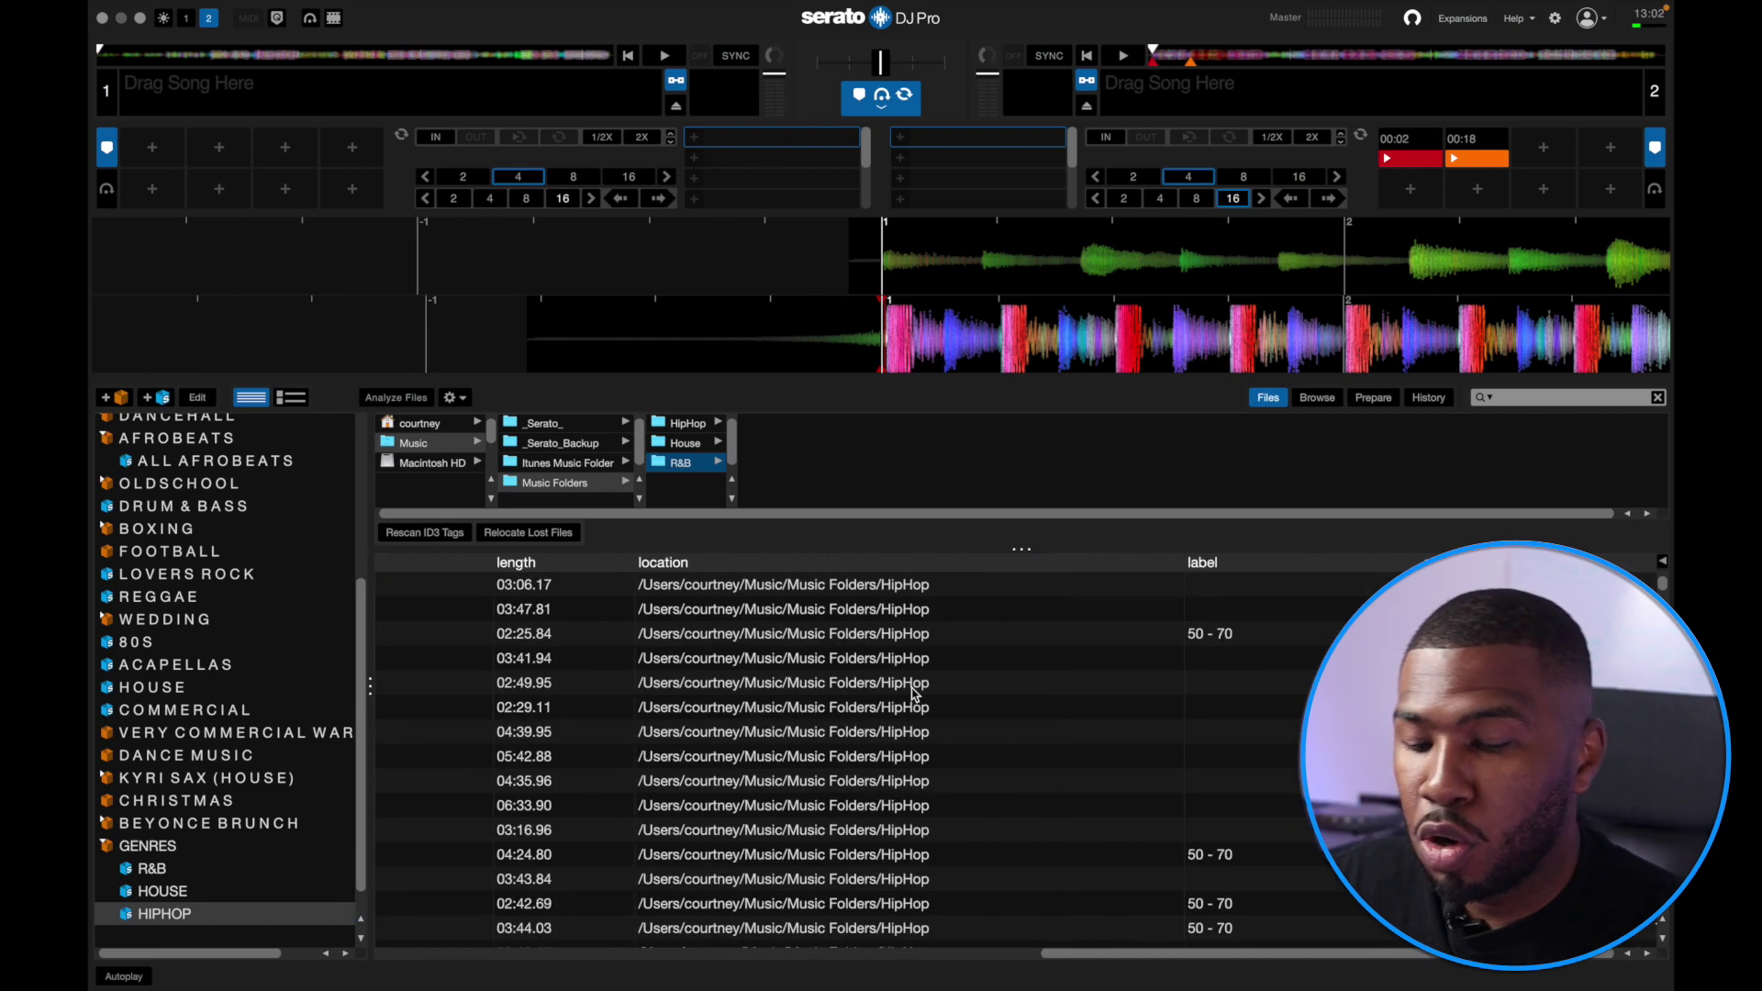
pyautogui.click(926, 592)
pyautogui.hotkey('shift', 'Down')
pyautogui.hotkey('shift', 'Down')
pyautogui.hotkey('shift', 'Down')
pyautogui.hotkey('ctrl', 'Up')
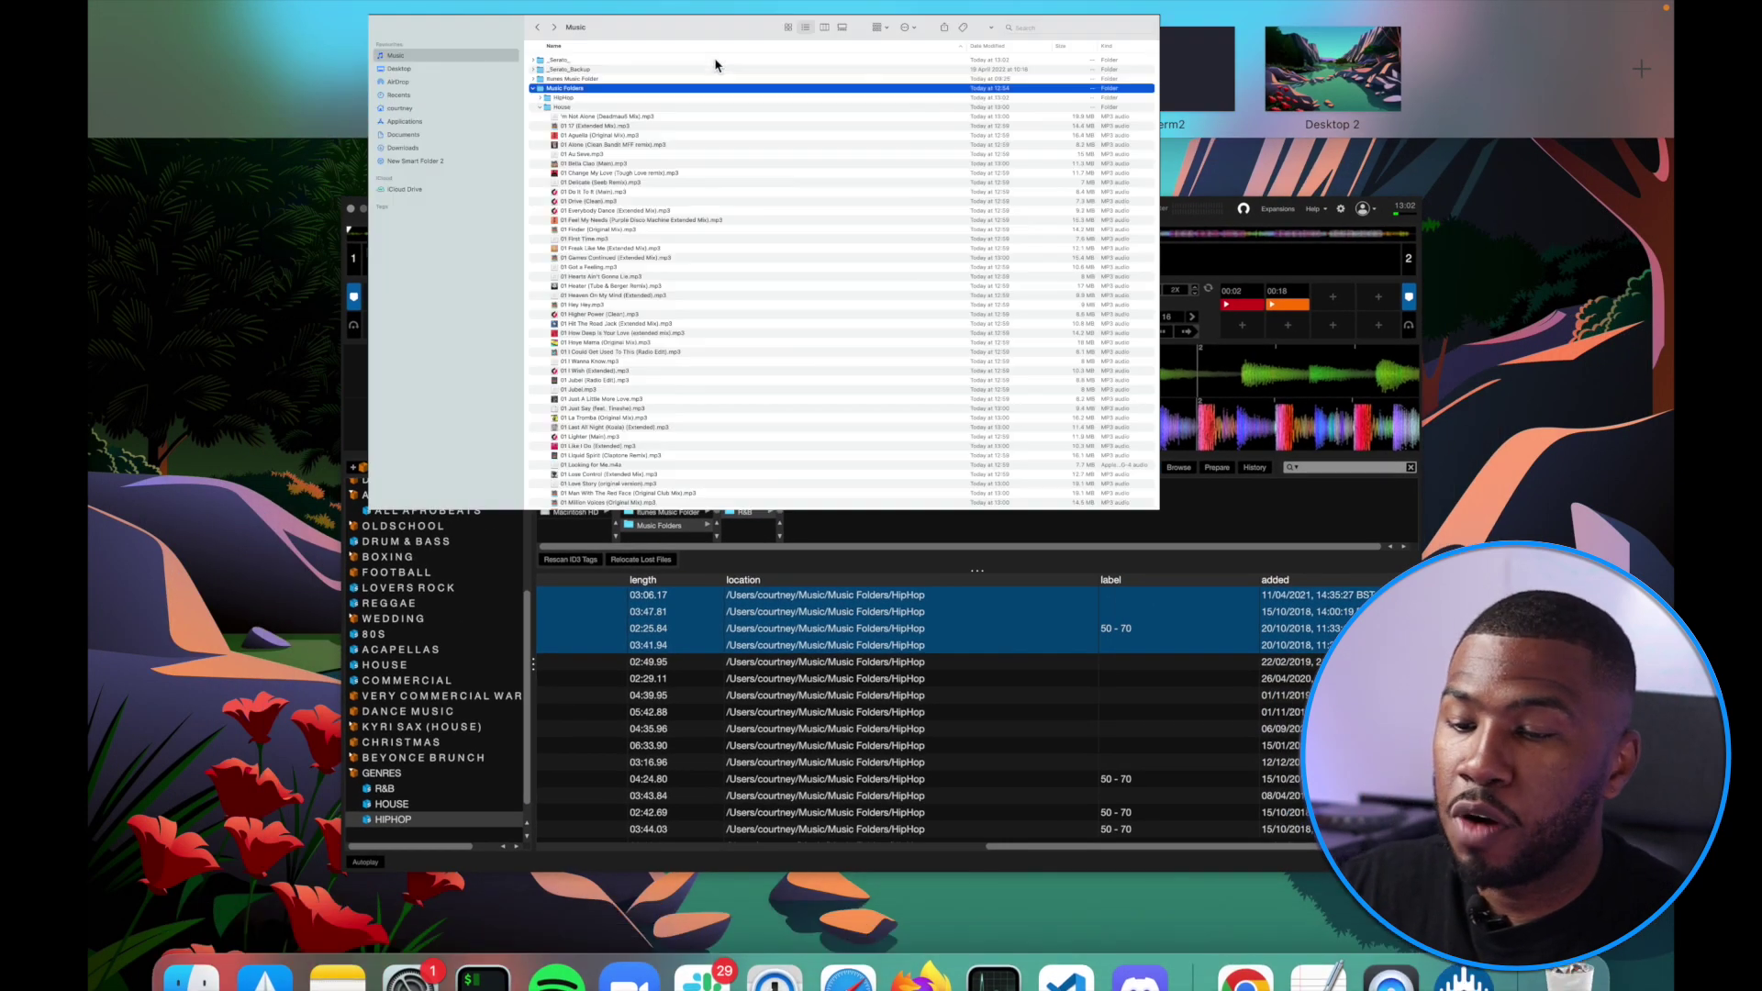
# Step: In Finder, collapse House and expand HipHop to list the moved tracks
pyautogui.click(716, 64)
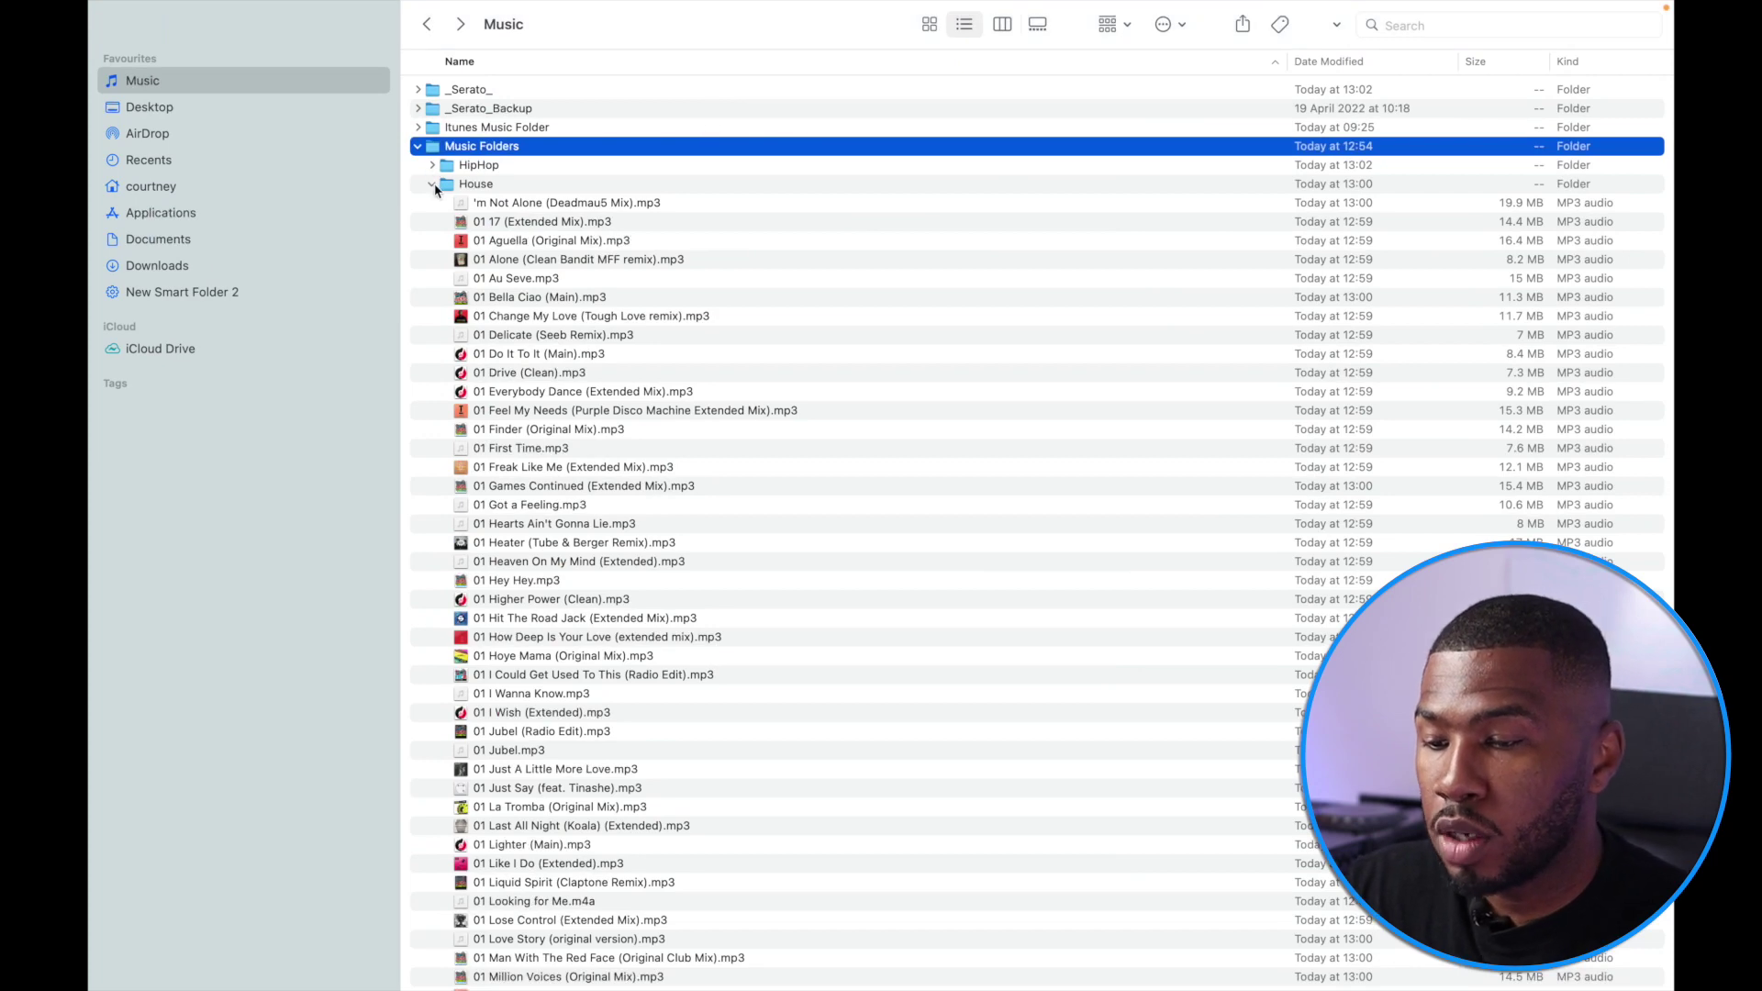
pyautogui.click(432, 185)
pyautogui.click(432, 168)
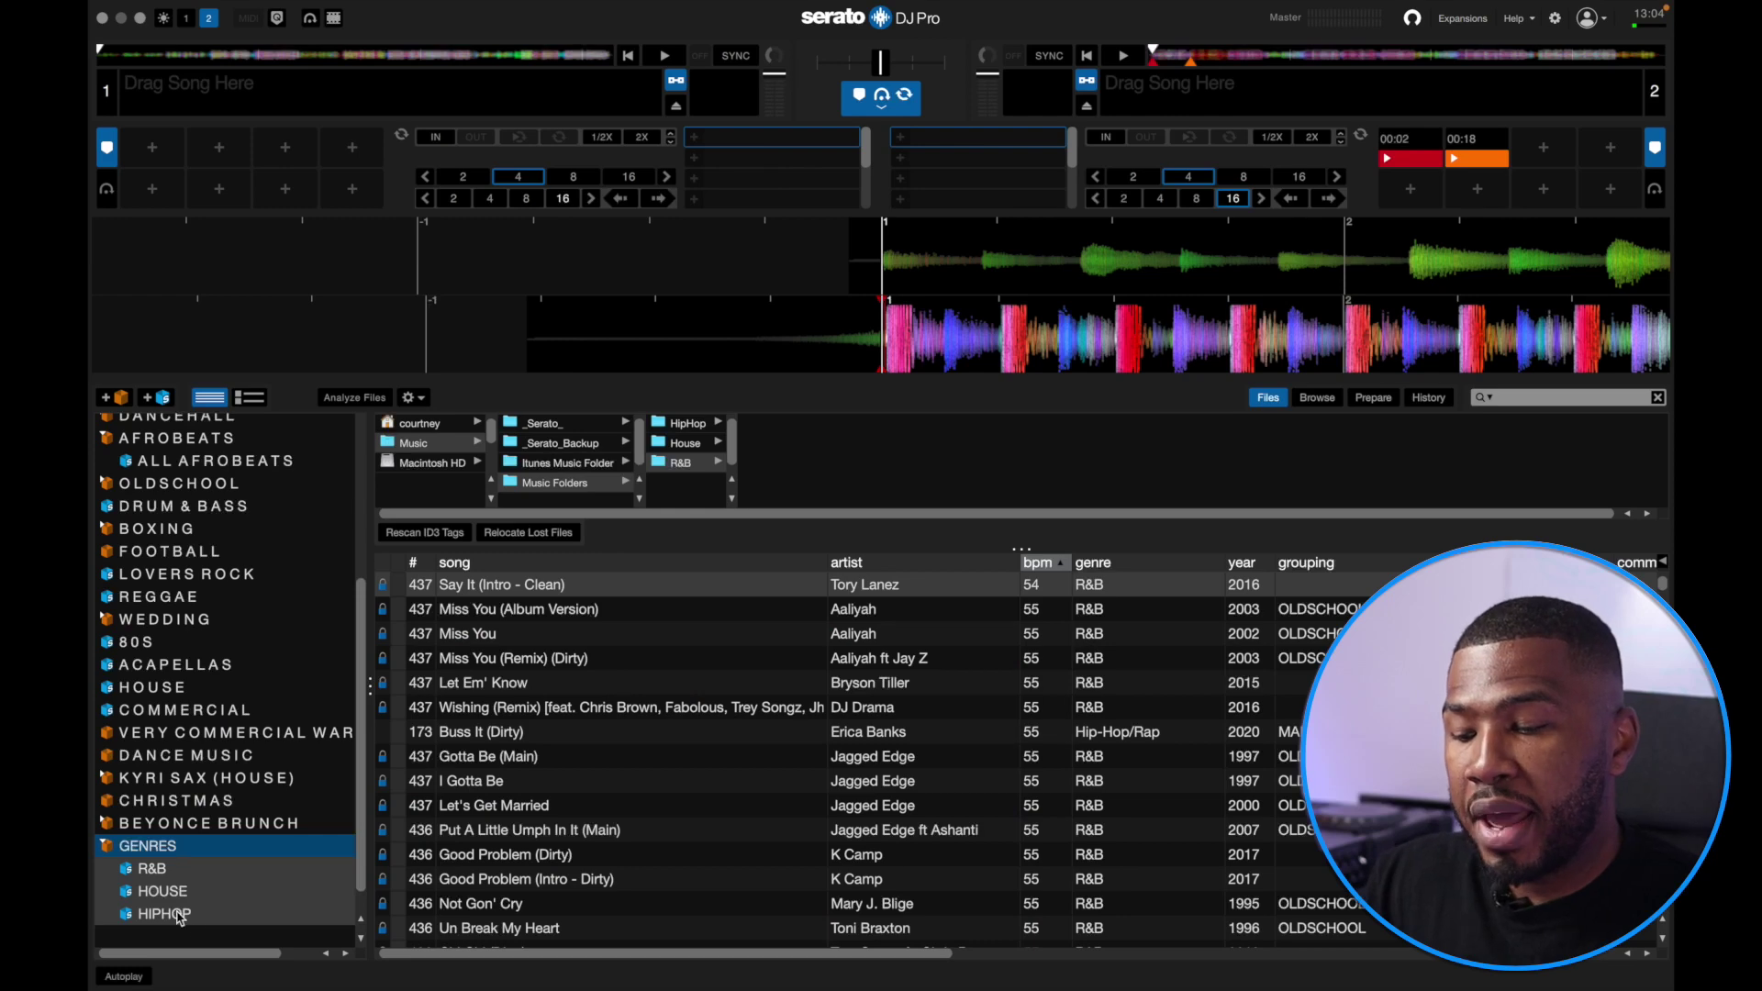
# Step: Move all HIPHOP crate tracks into Music Folders/HipHop, removing their original Library references
pyautogui.click(177, 914)
pyautogui.scroll(1, 748, 768)
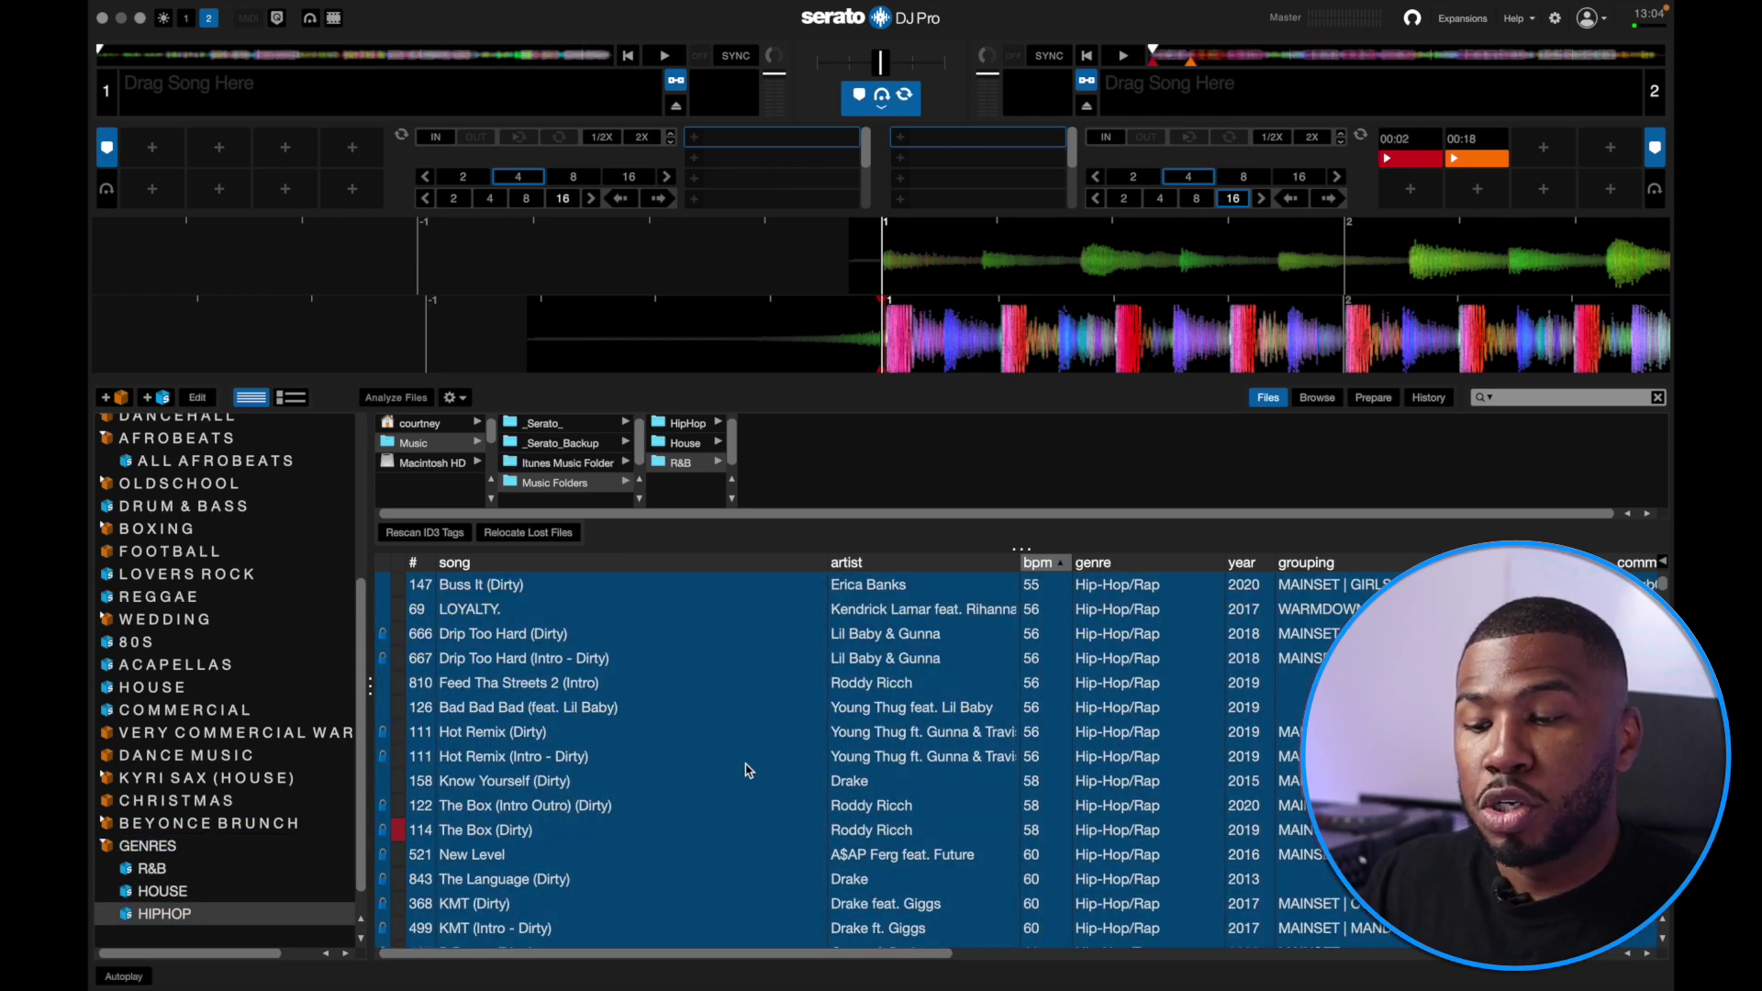
pyautogui.click(747, 759)
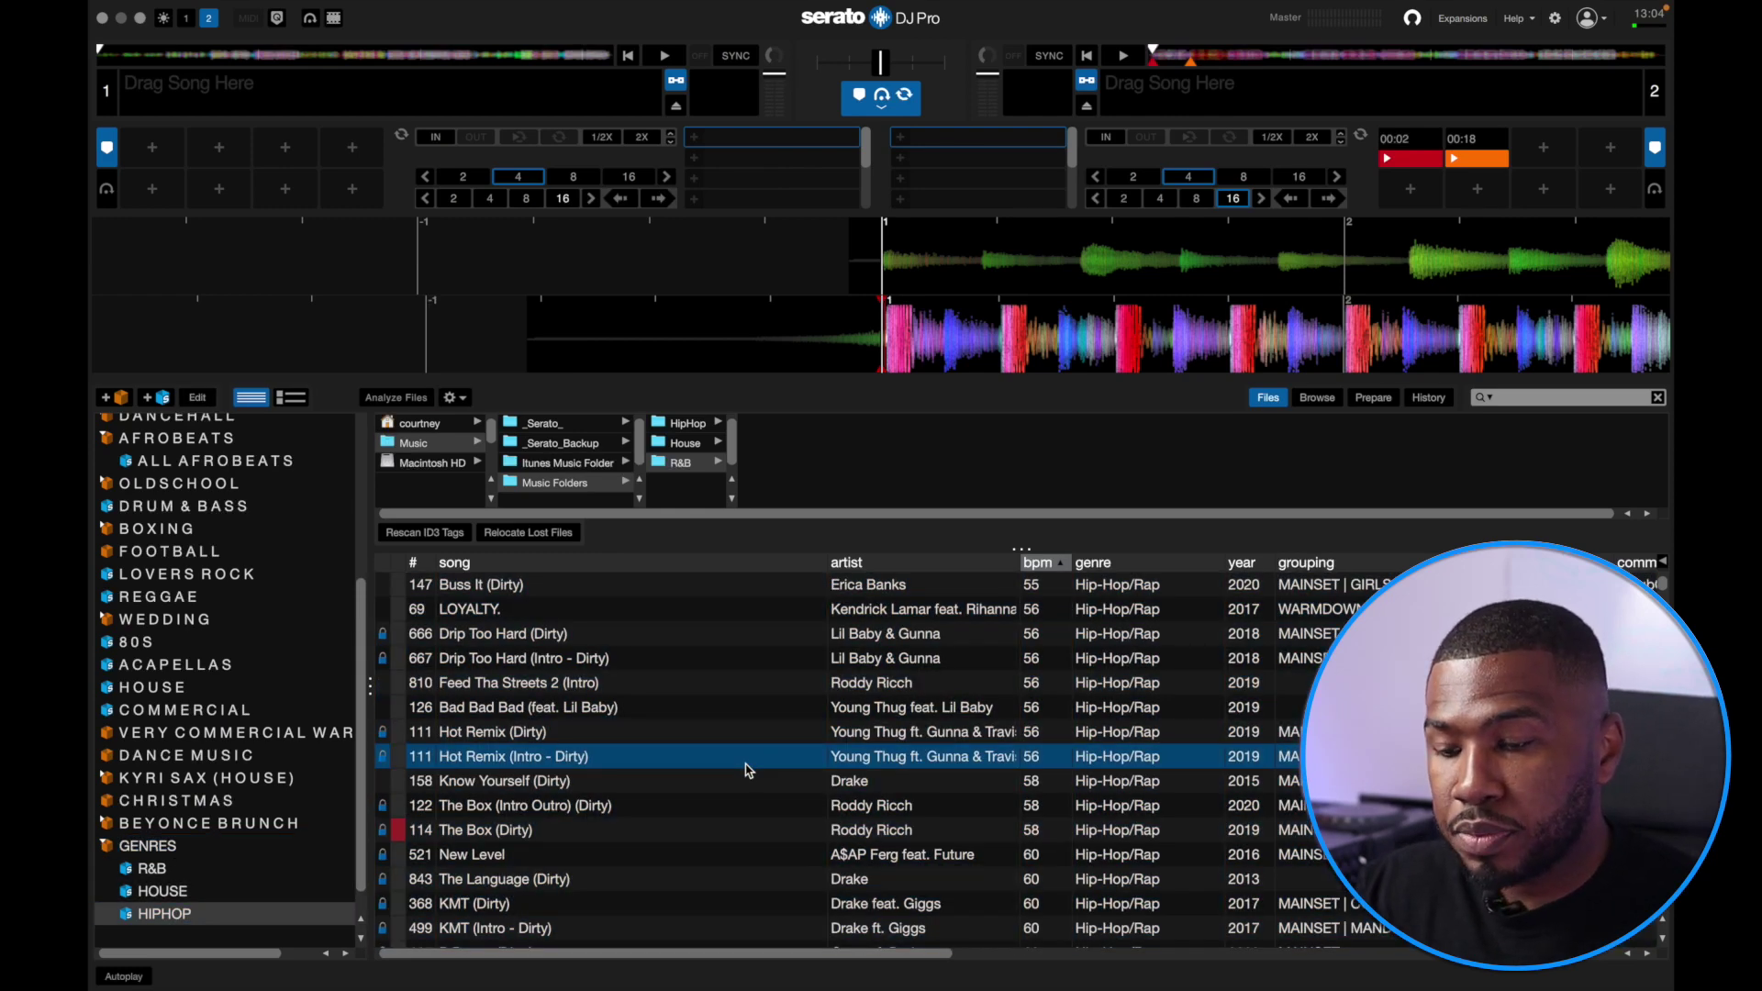
pyautogui.press('super+a')
pyautogui.moveTo(748, 767); pyautogui.dragTo(683, 428)
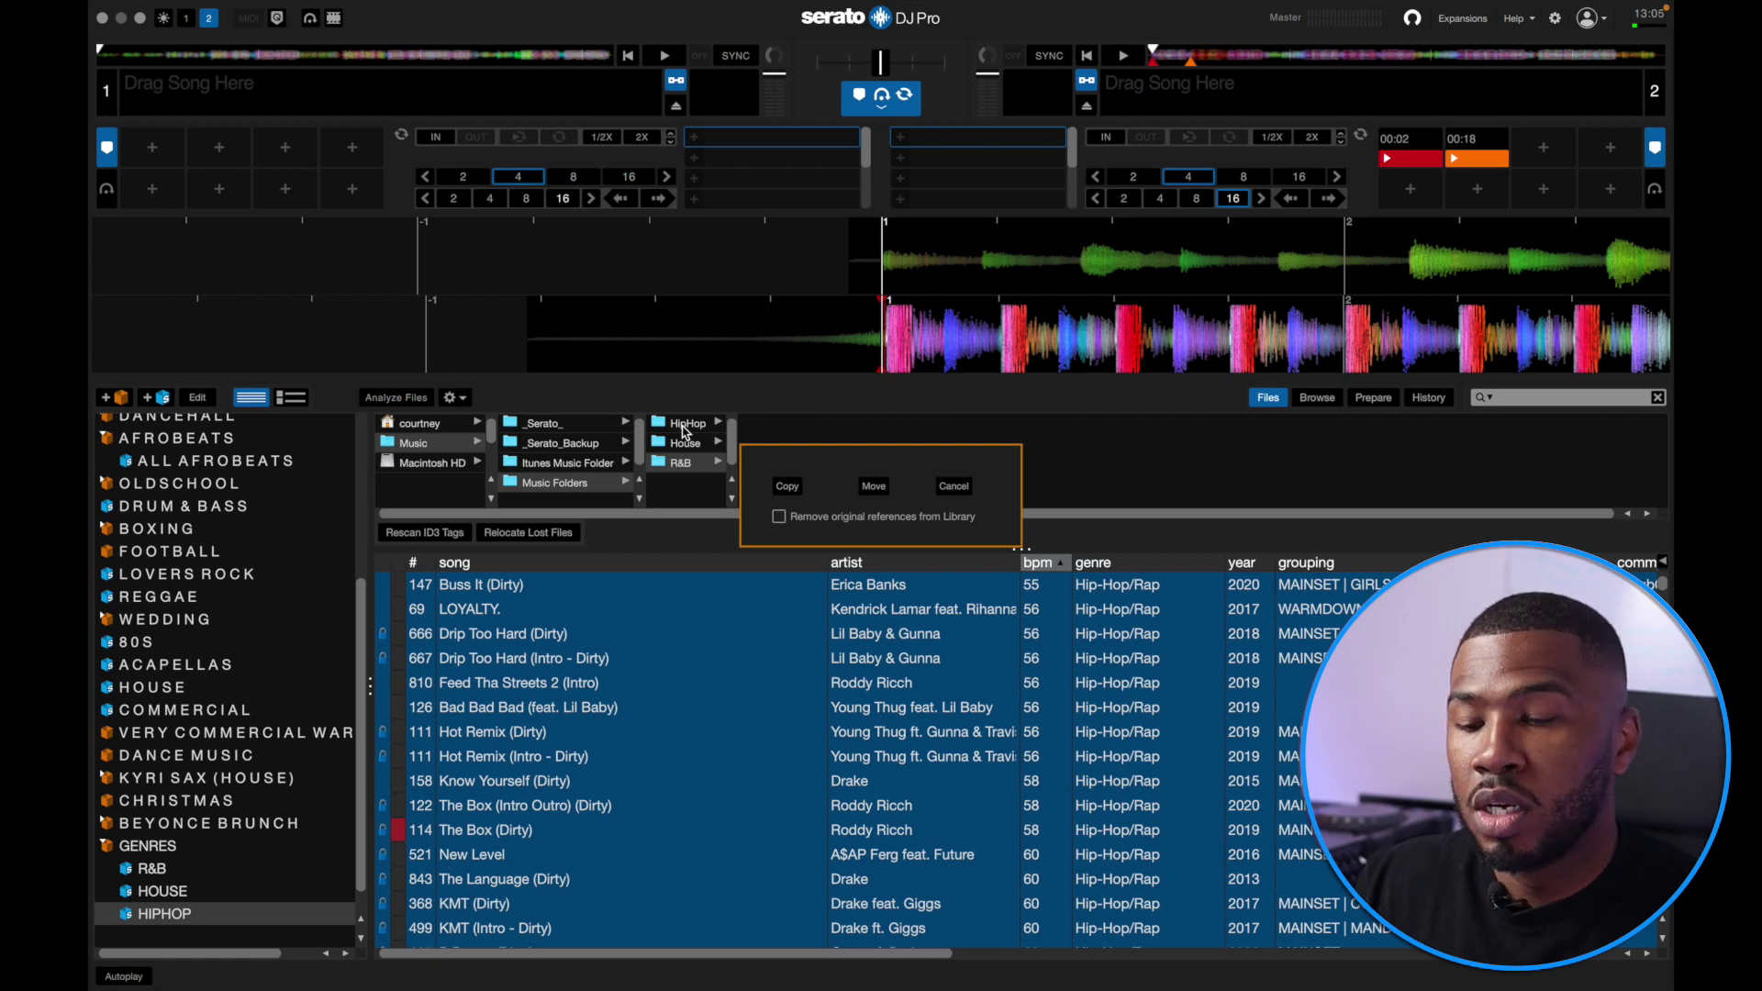
pyautogui.click(796, 515)
pyautogui.click(871, 486)
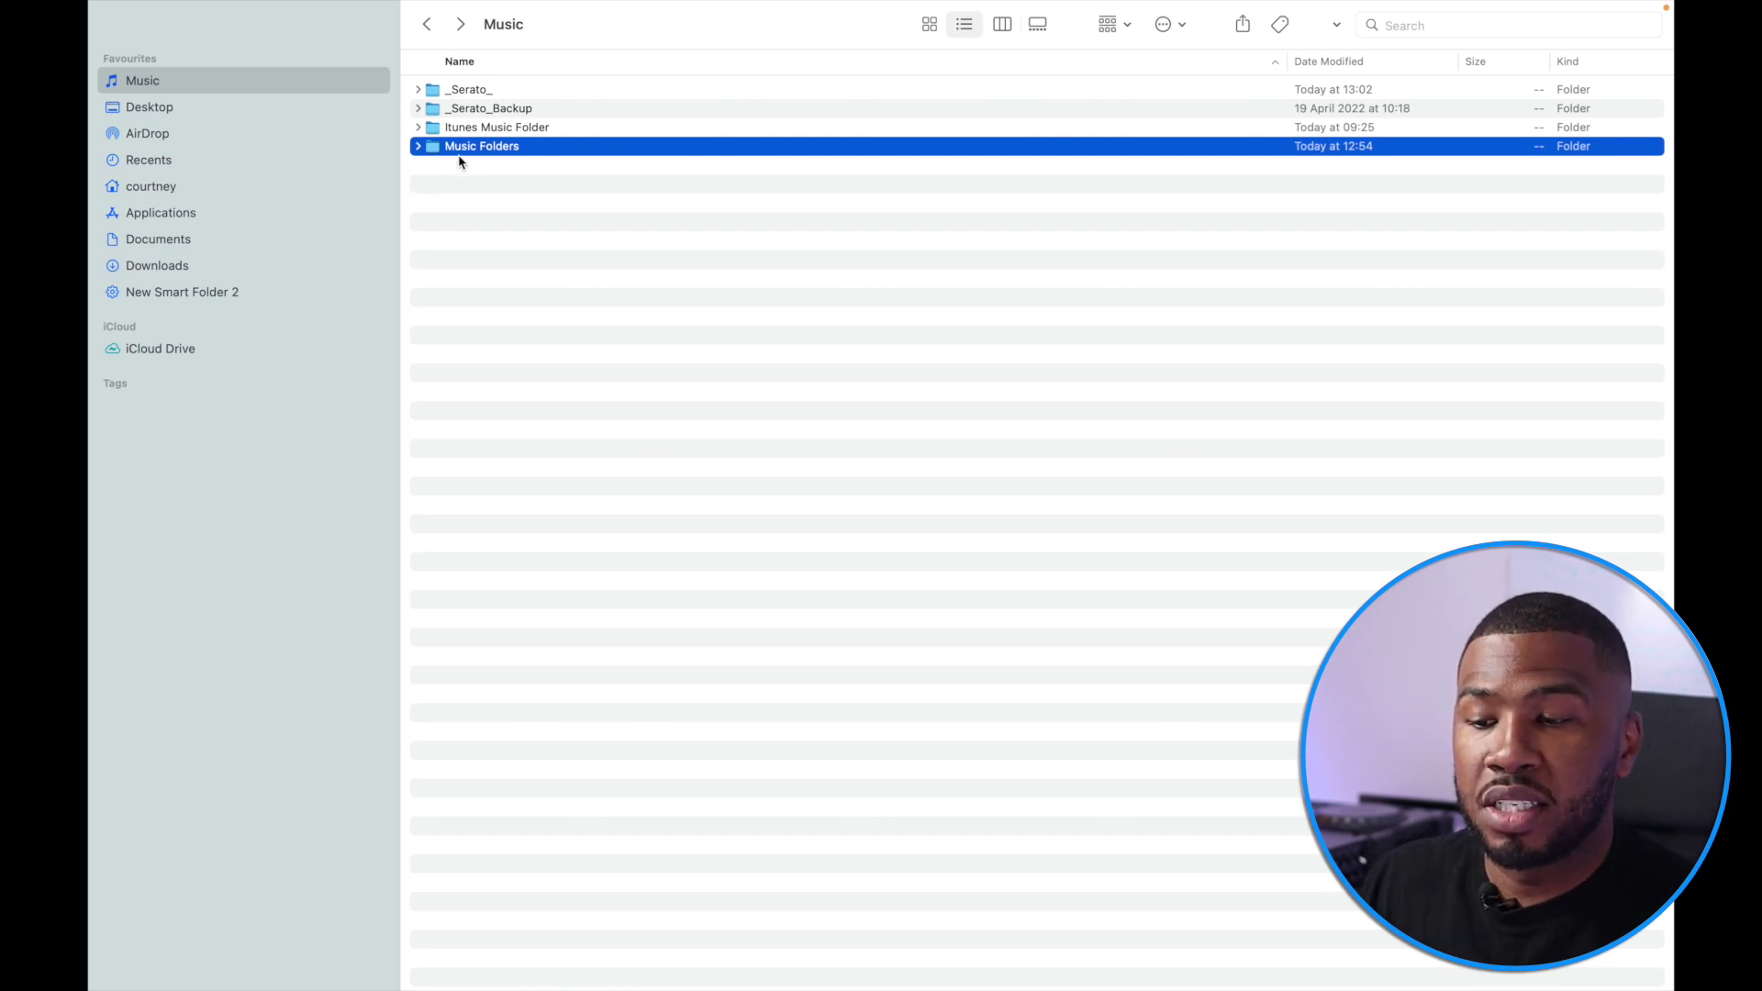
pyautogui.click(486, 131)
pyautogui.click(491, 149)
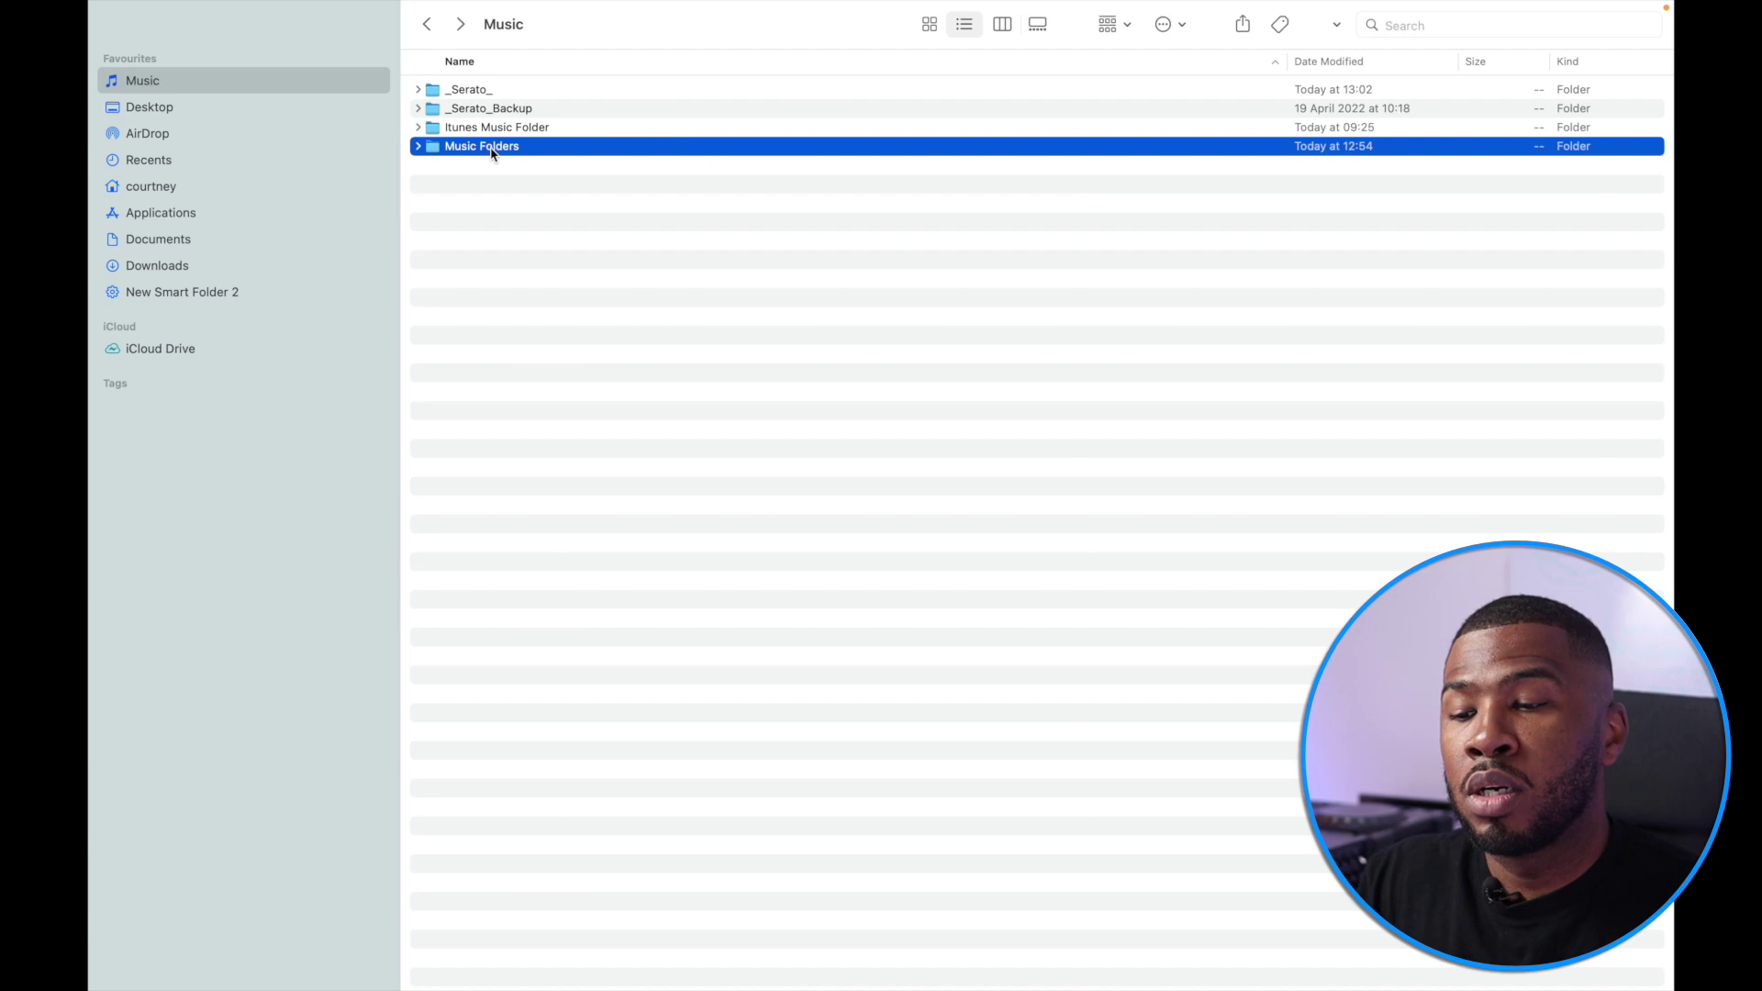
pyautogui.click(489, 130)
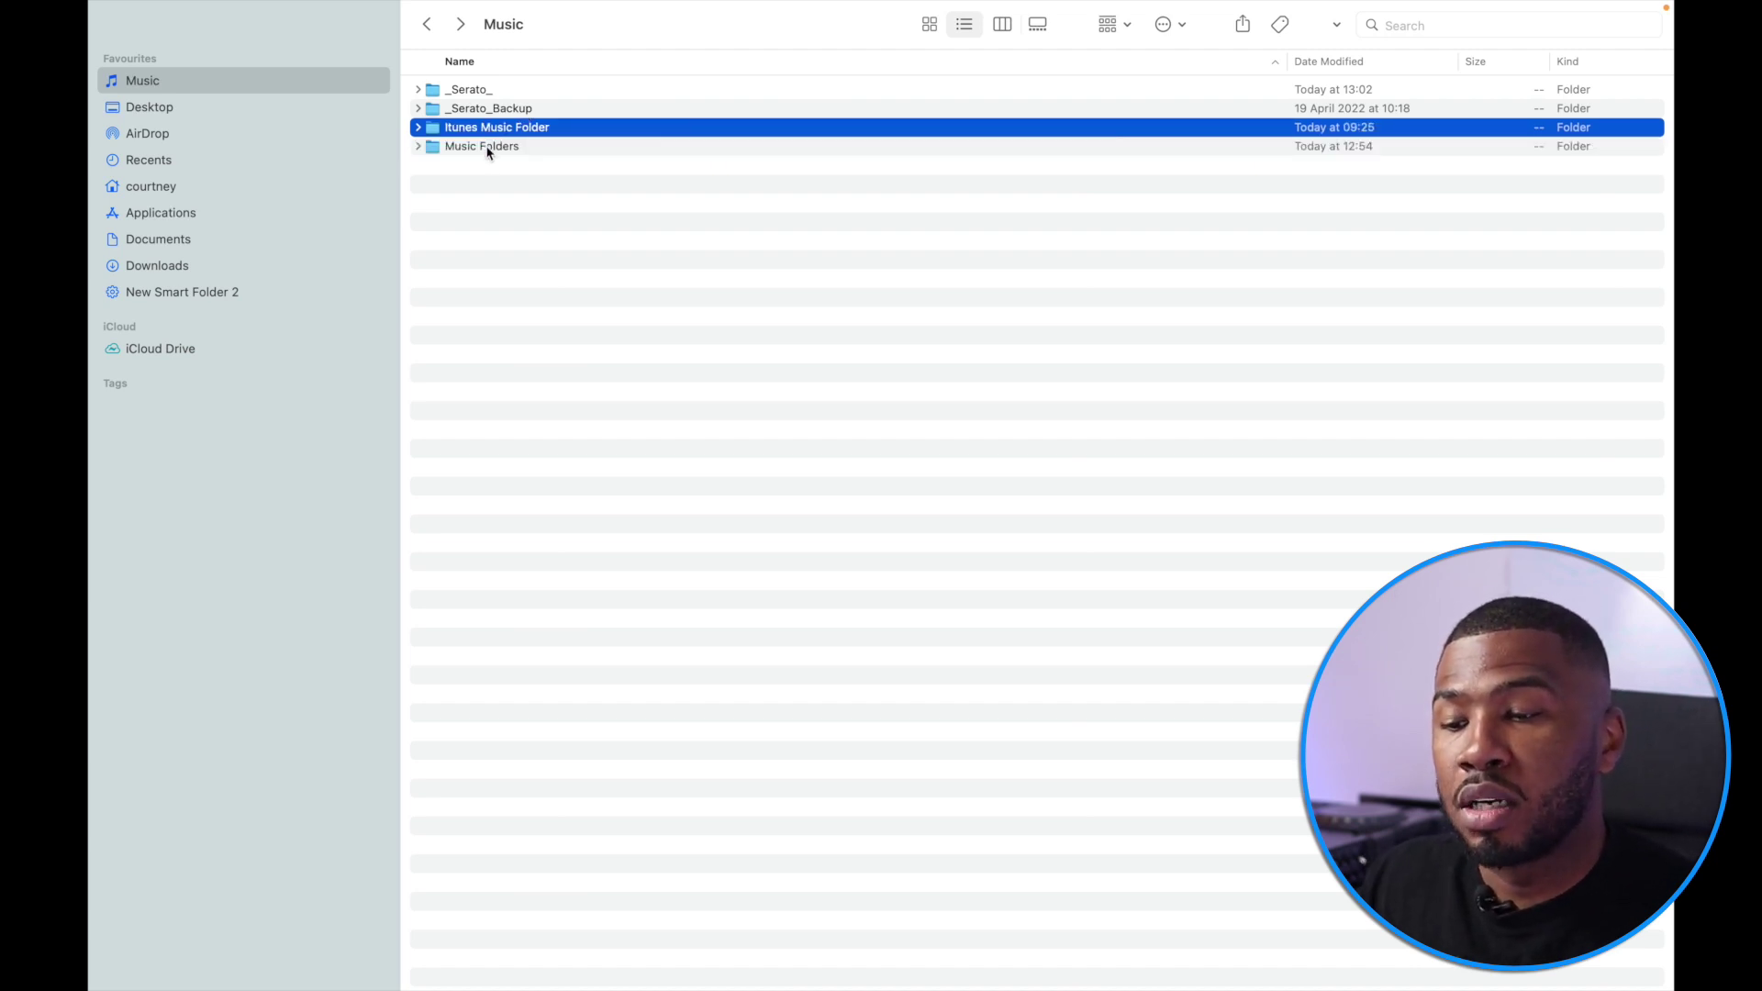
pyautogui.click(489, 150)
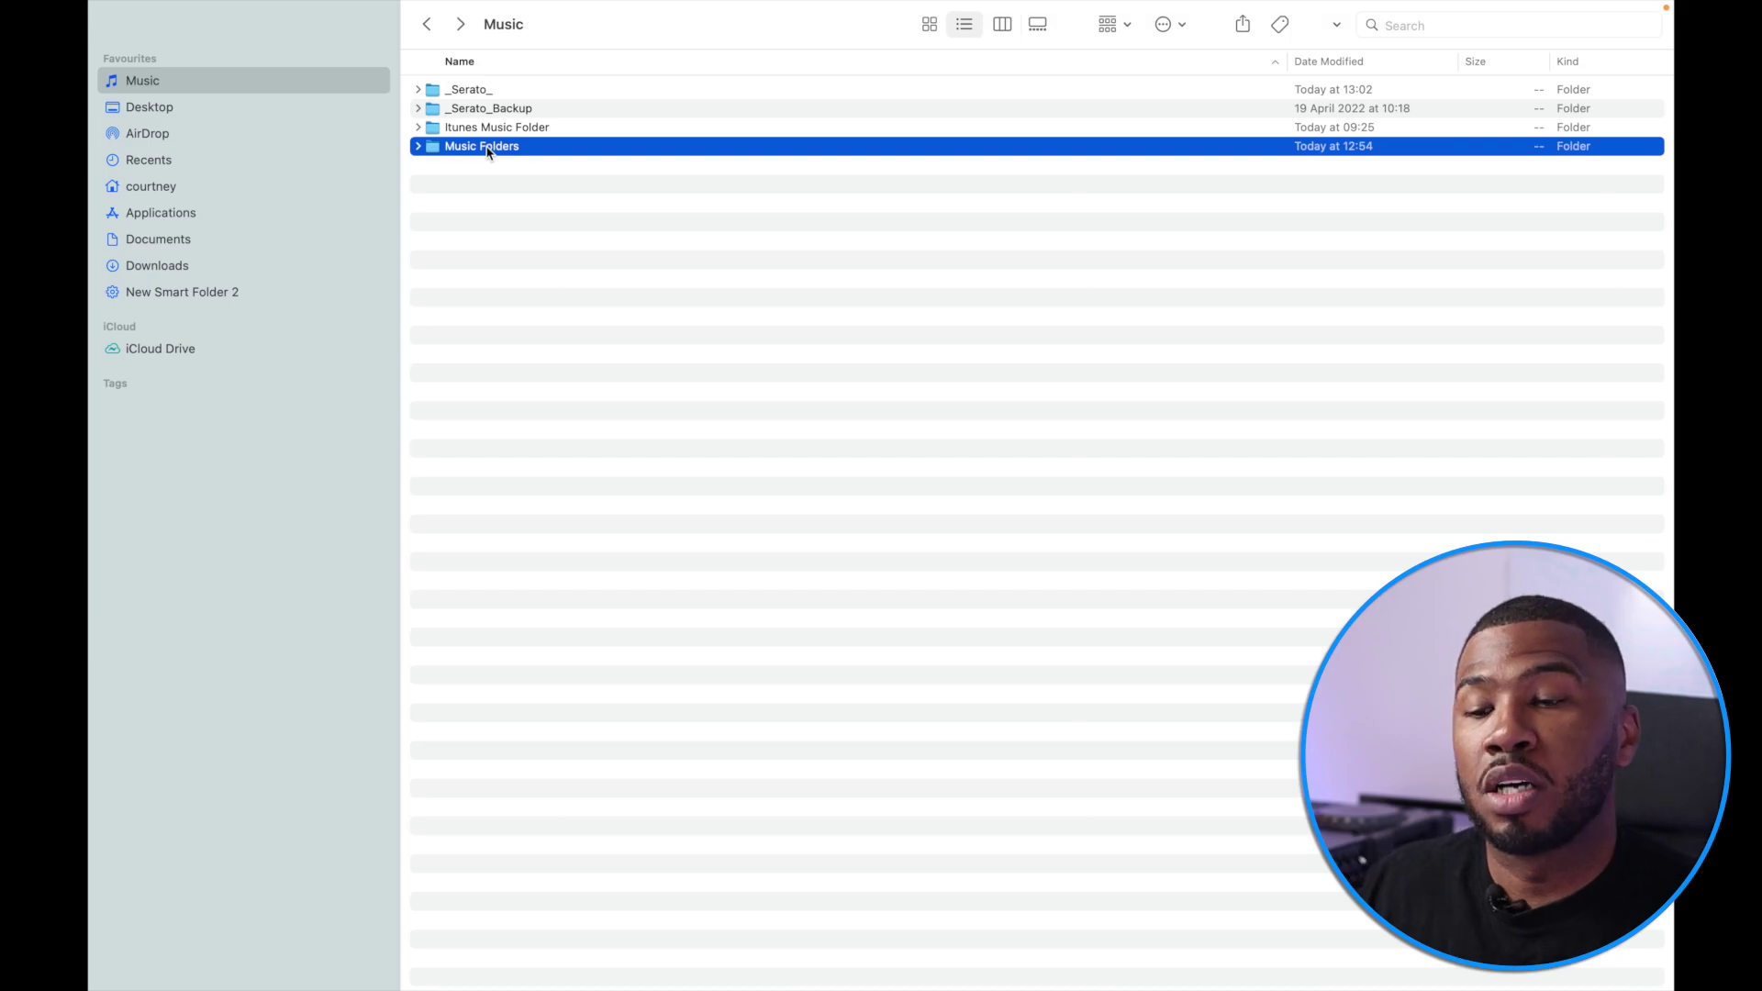